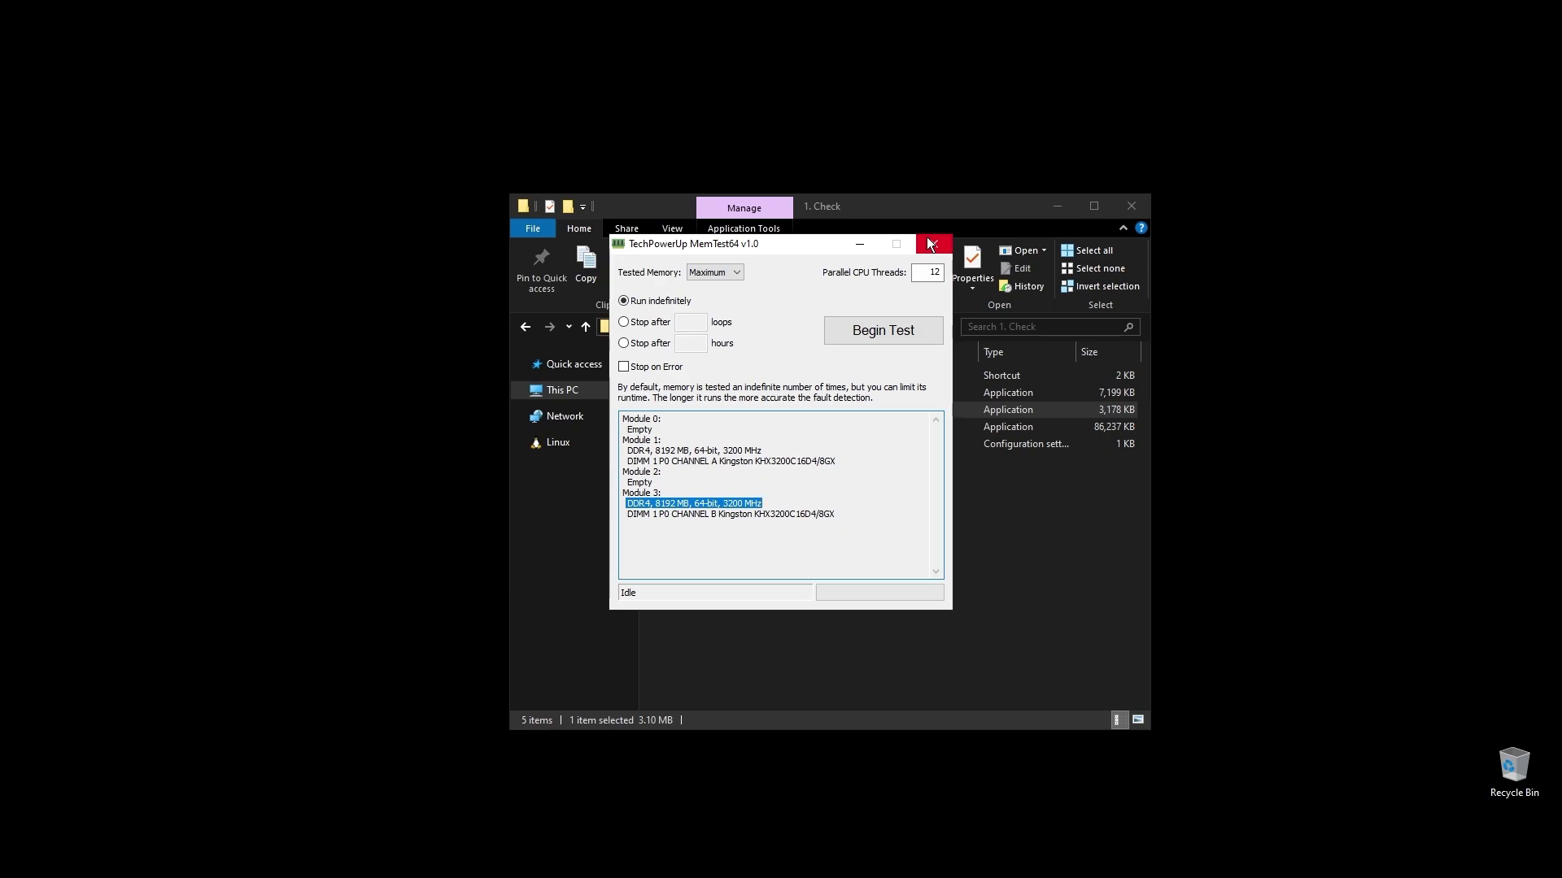
- Close MemTest64, open 4. OCCT.exe, and start a CPU test with the Large data set, Extreme mode and Steady load
click(931, 244)
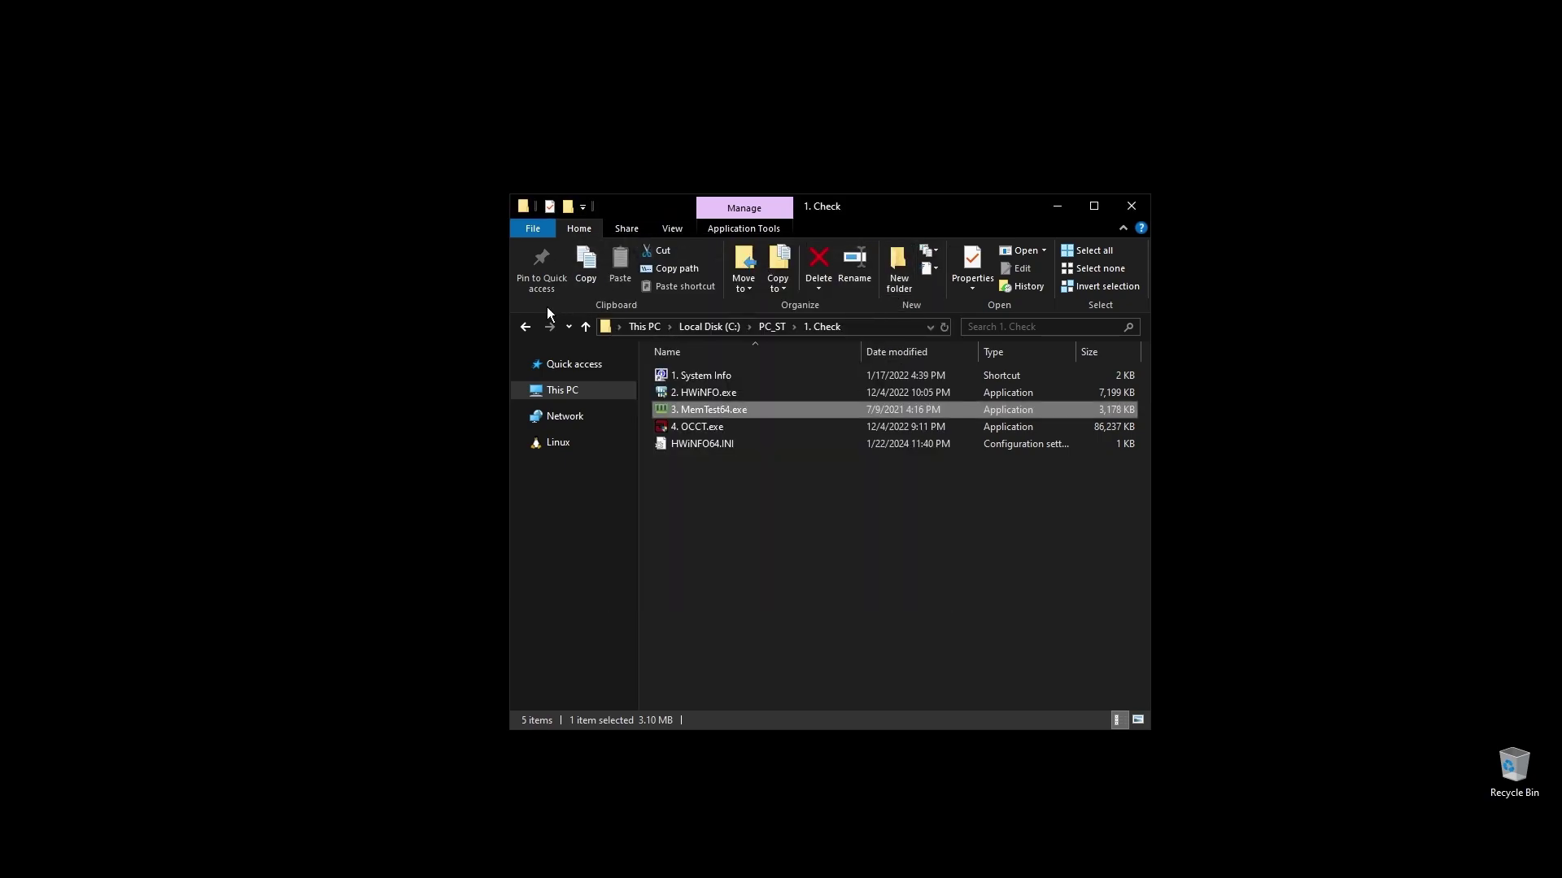
click(702, 433)
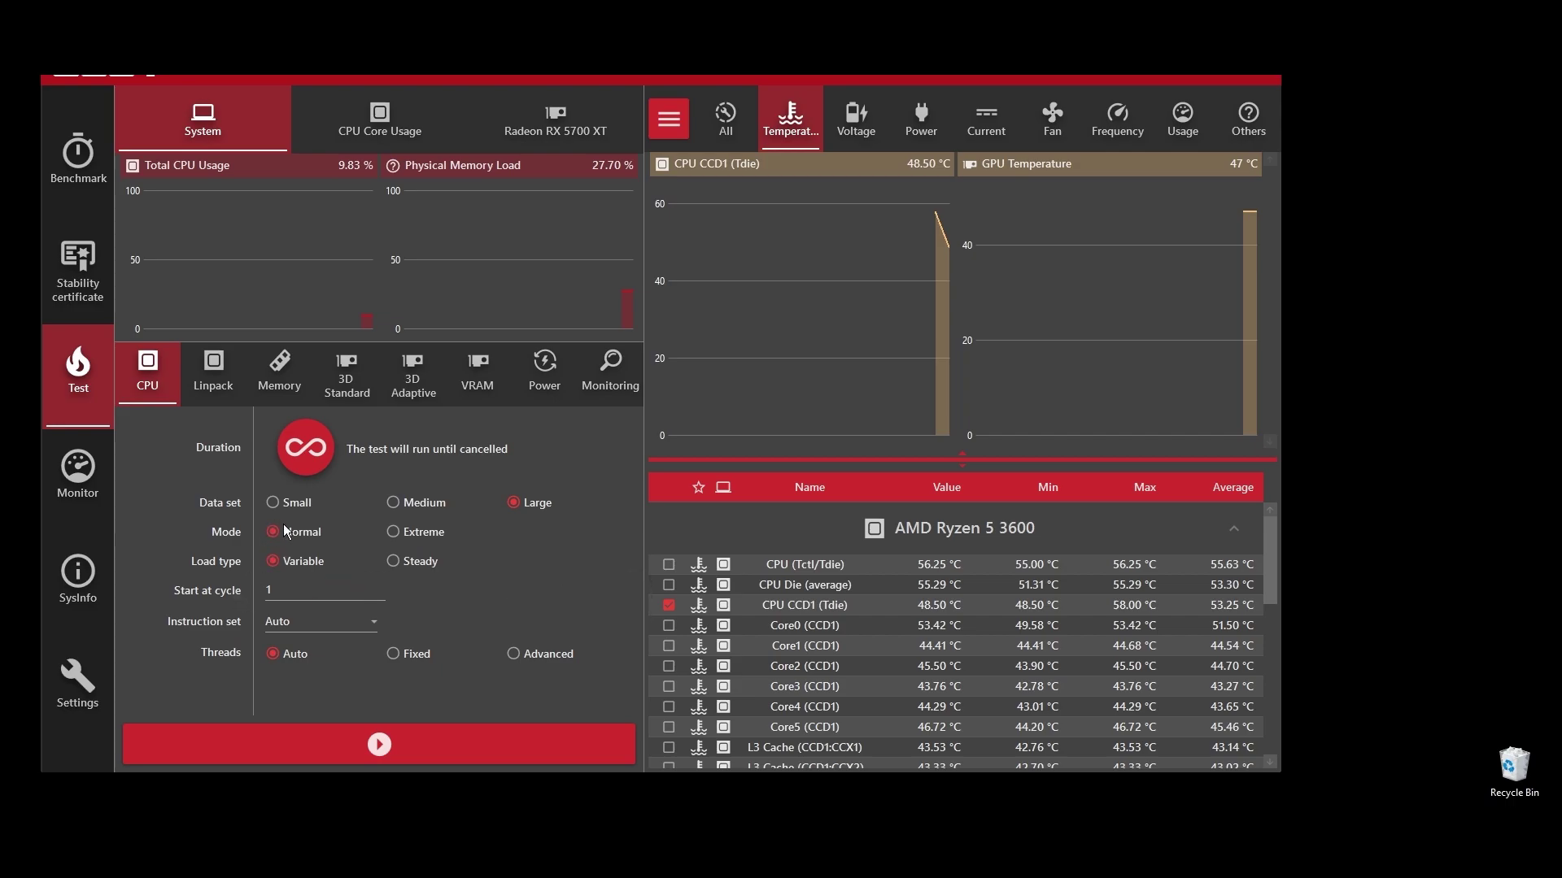
click(397, 530)
click(397, 563)
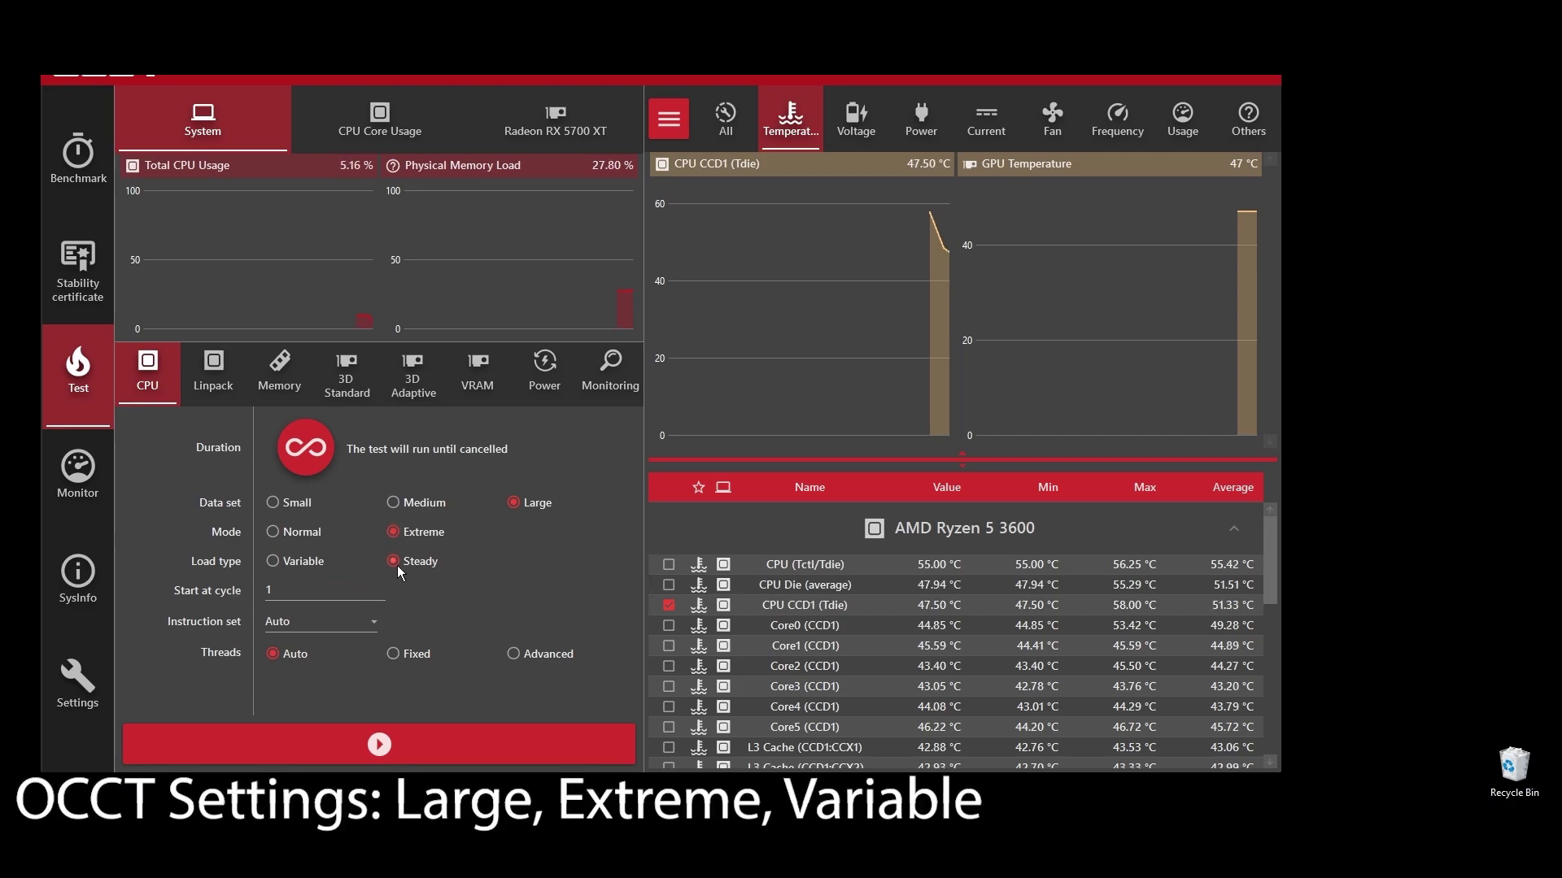
click(438, 747)
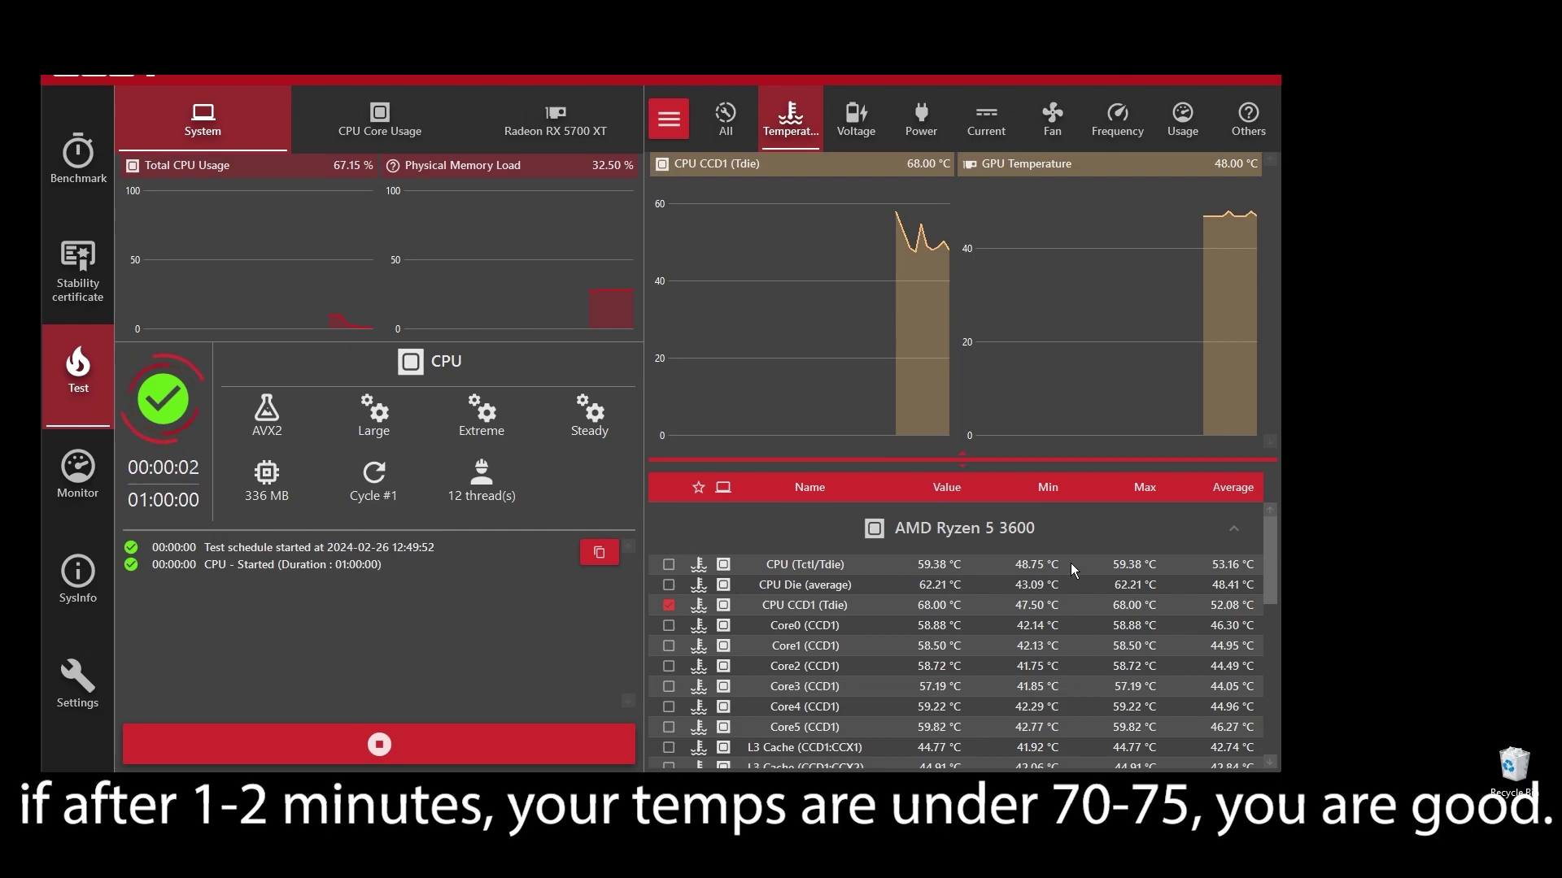
- Check the CPU's frequency and temperature readings under load, then stop the test and close OCCT
click(1117, 119)
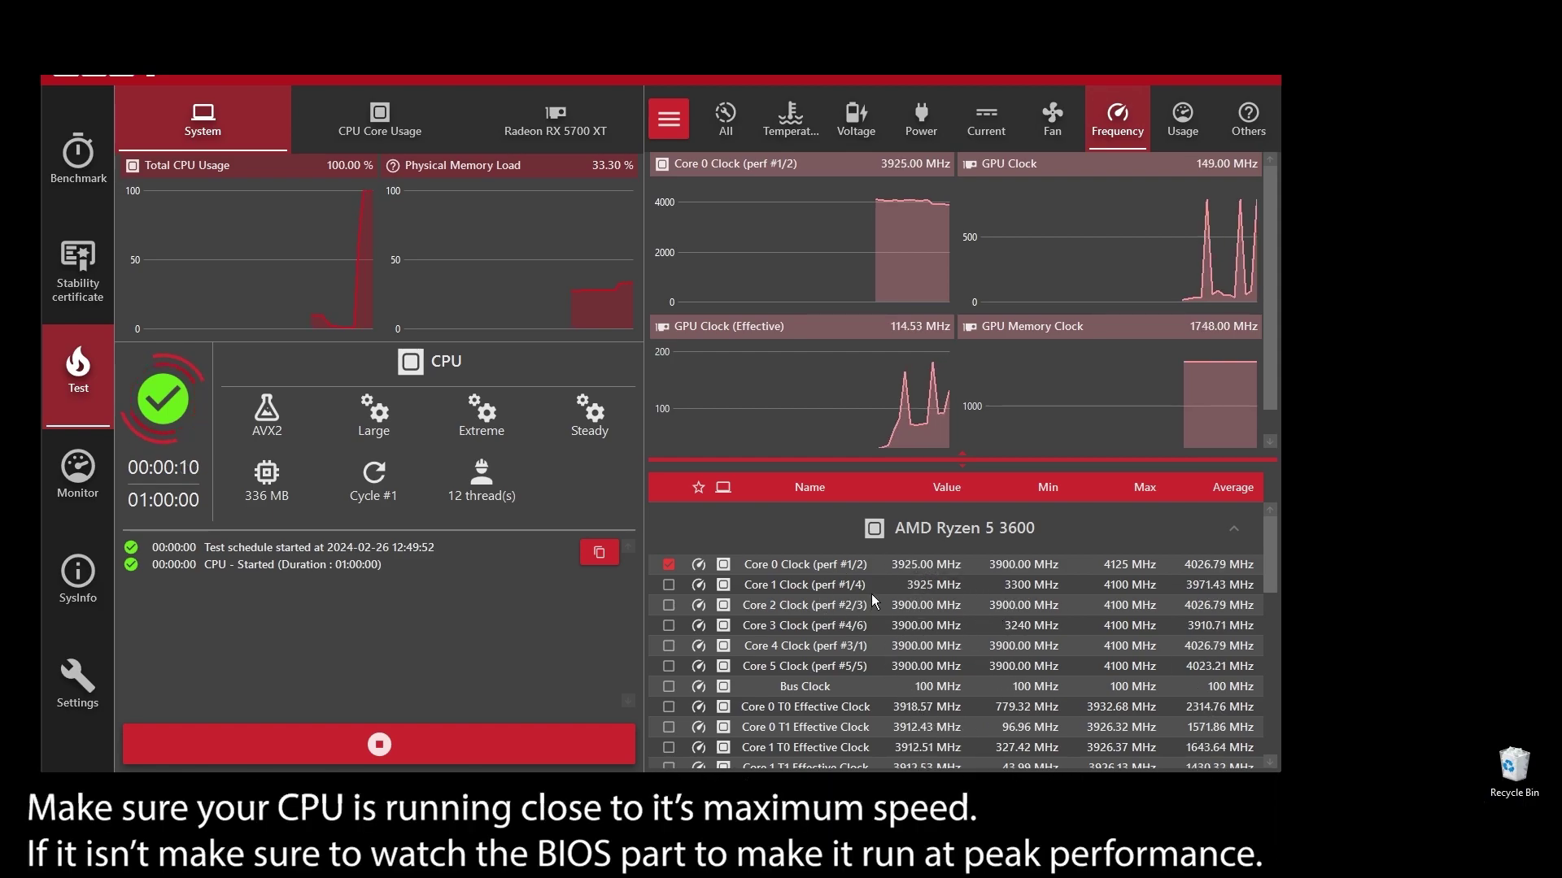
click(808, 121)
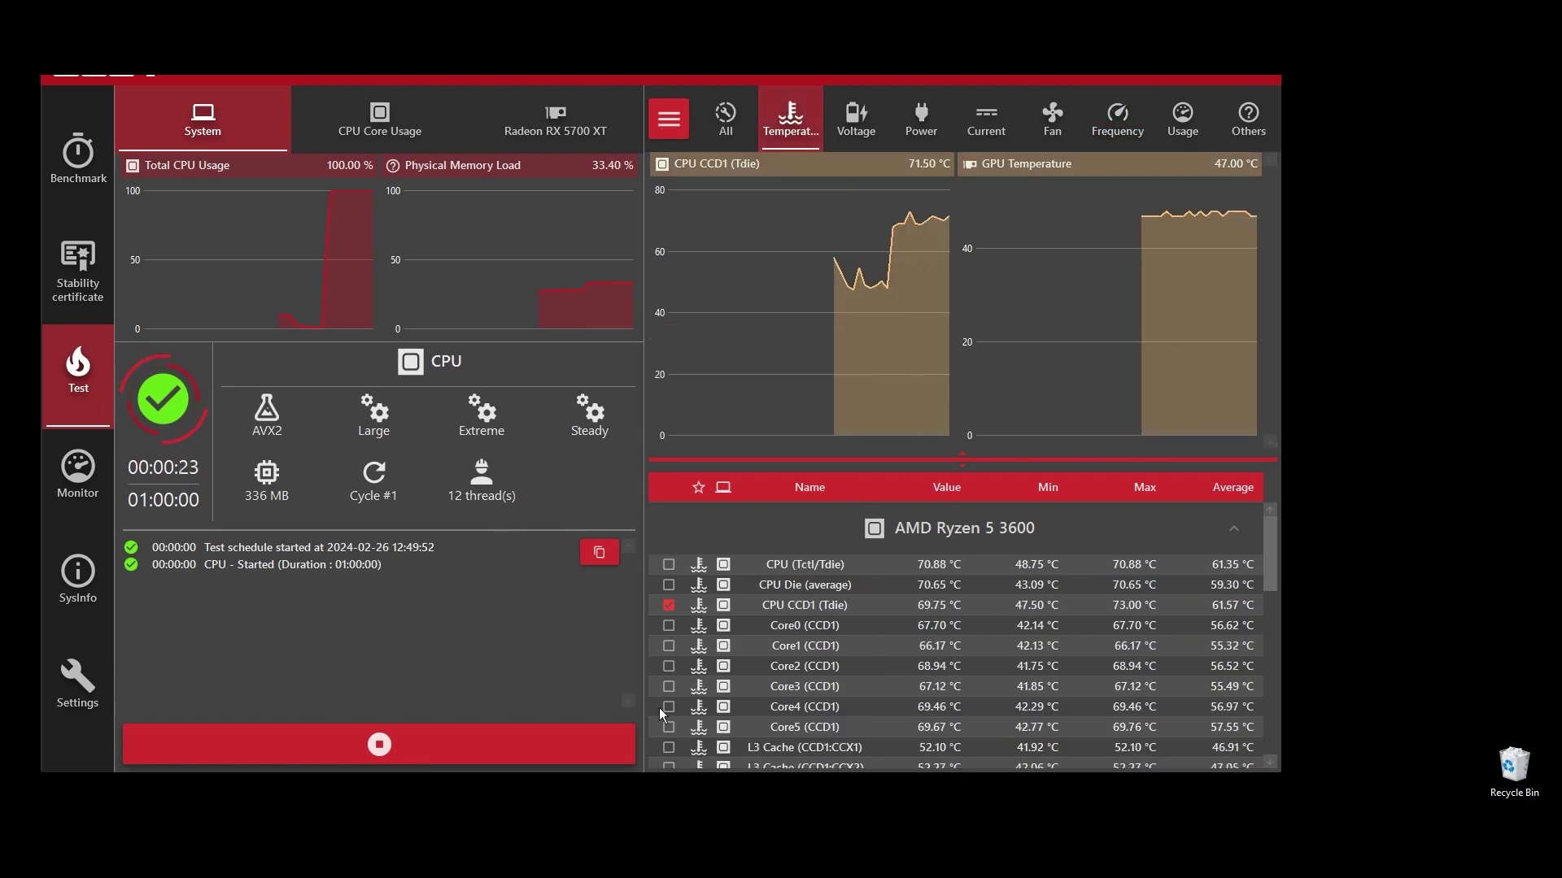
click(587, 744)
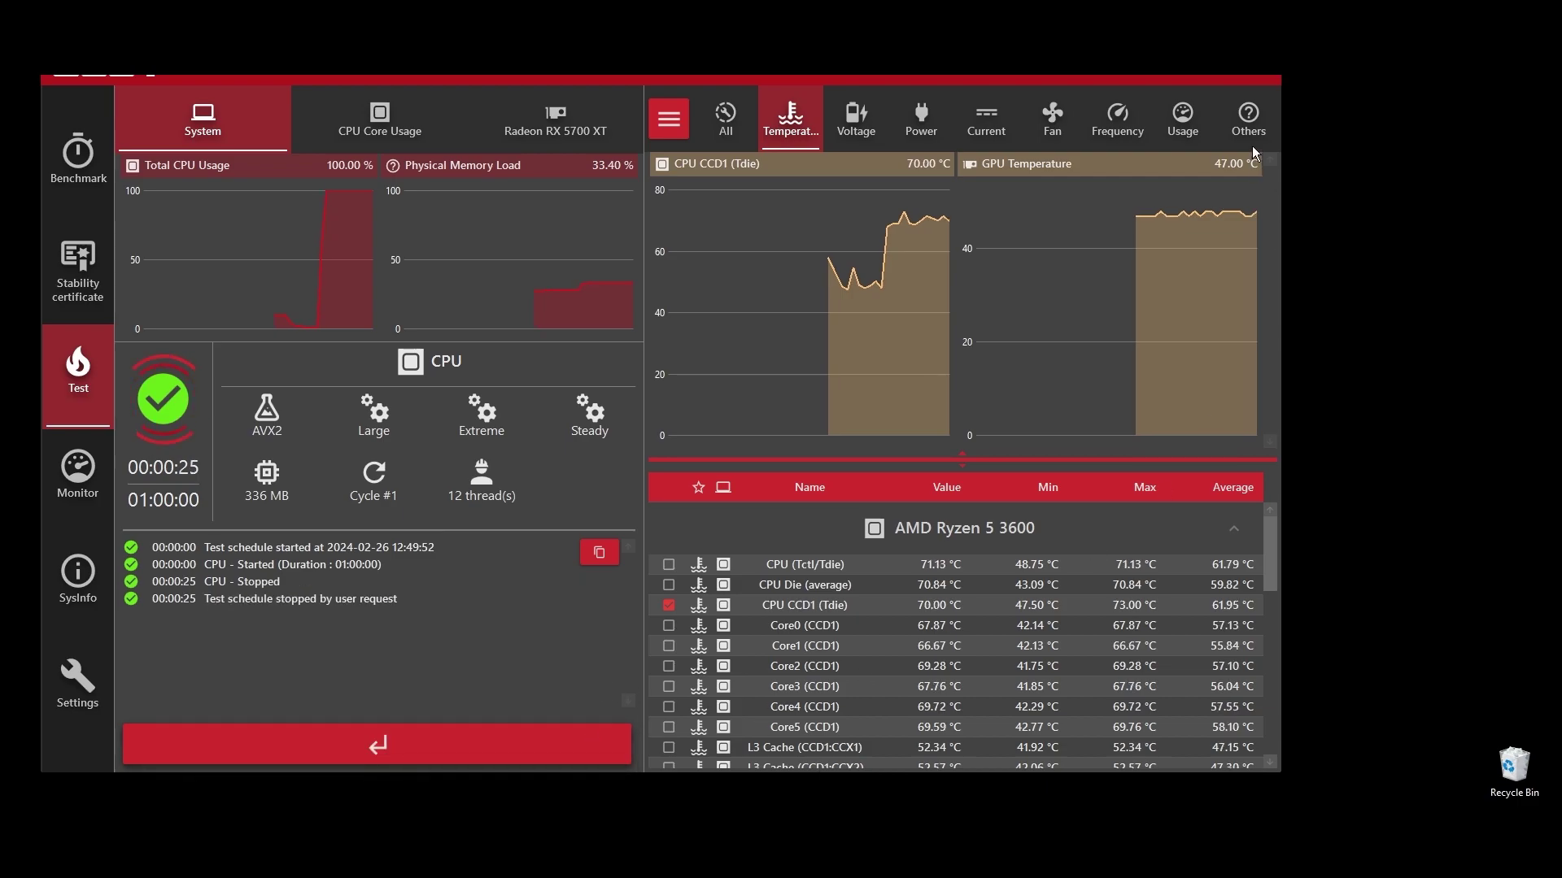
click(1258, 77)
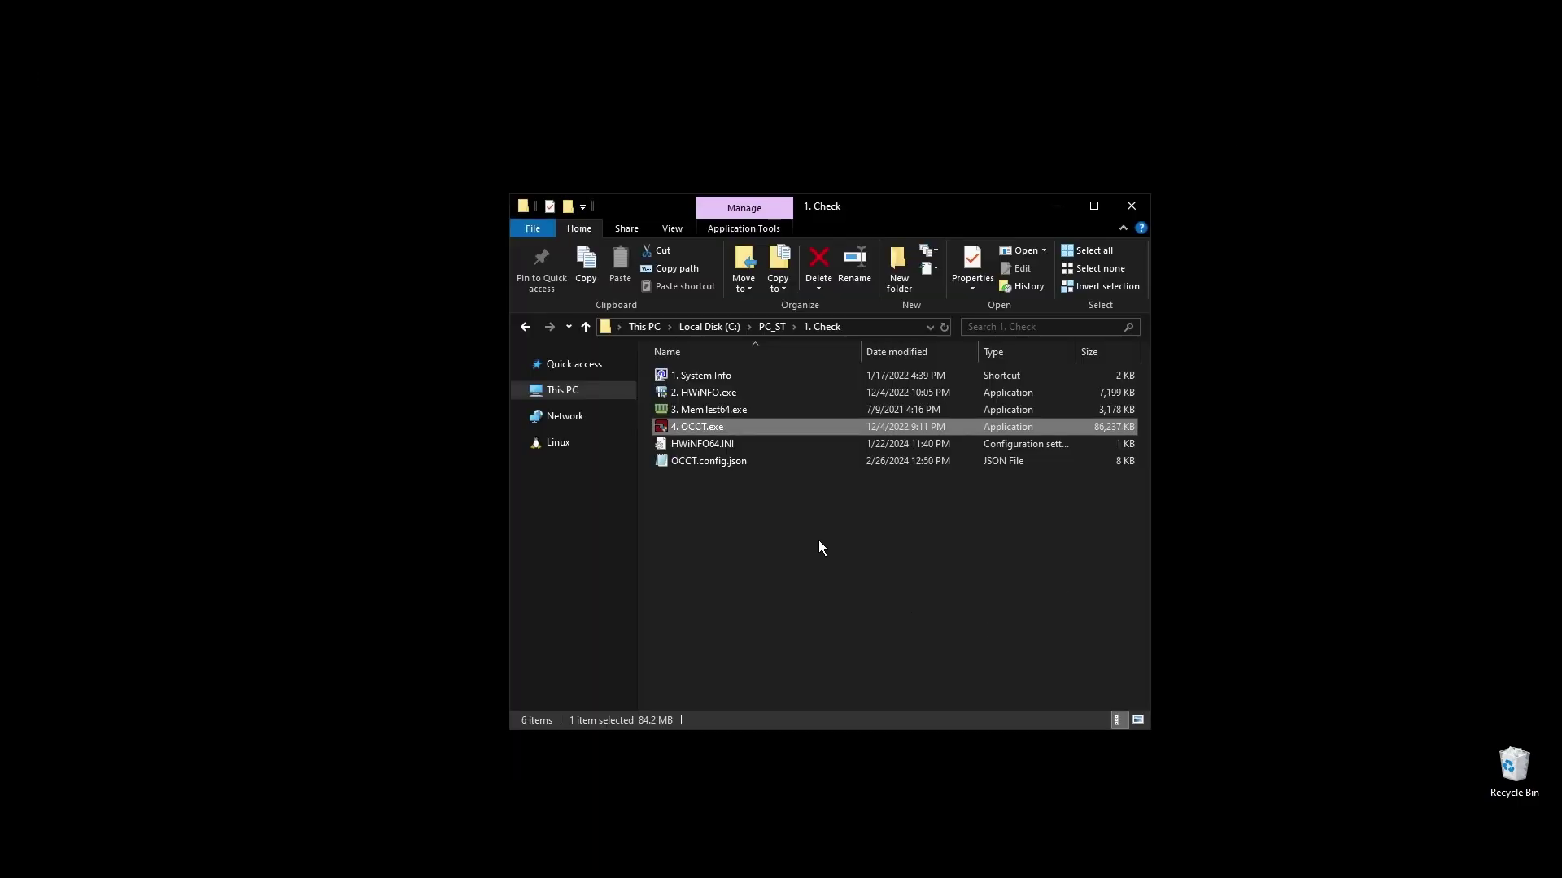
- Start the DirectX runtime installation with 1. Dx Web Setup.exe in the 2. Install folder, accepting the agreement and declining the Bing Bar
click(525, 327)
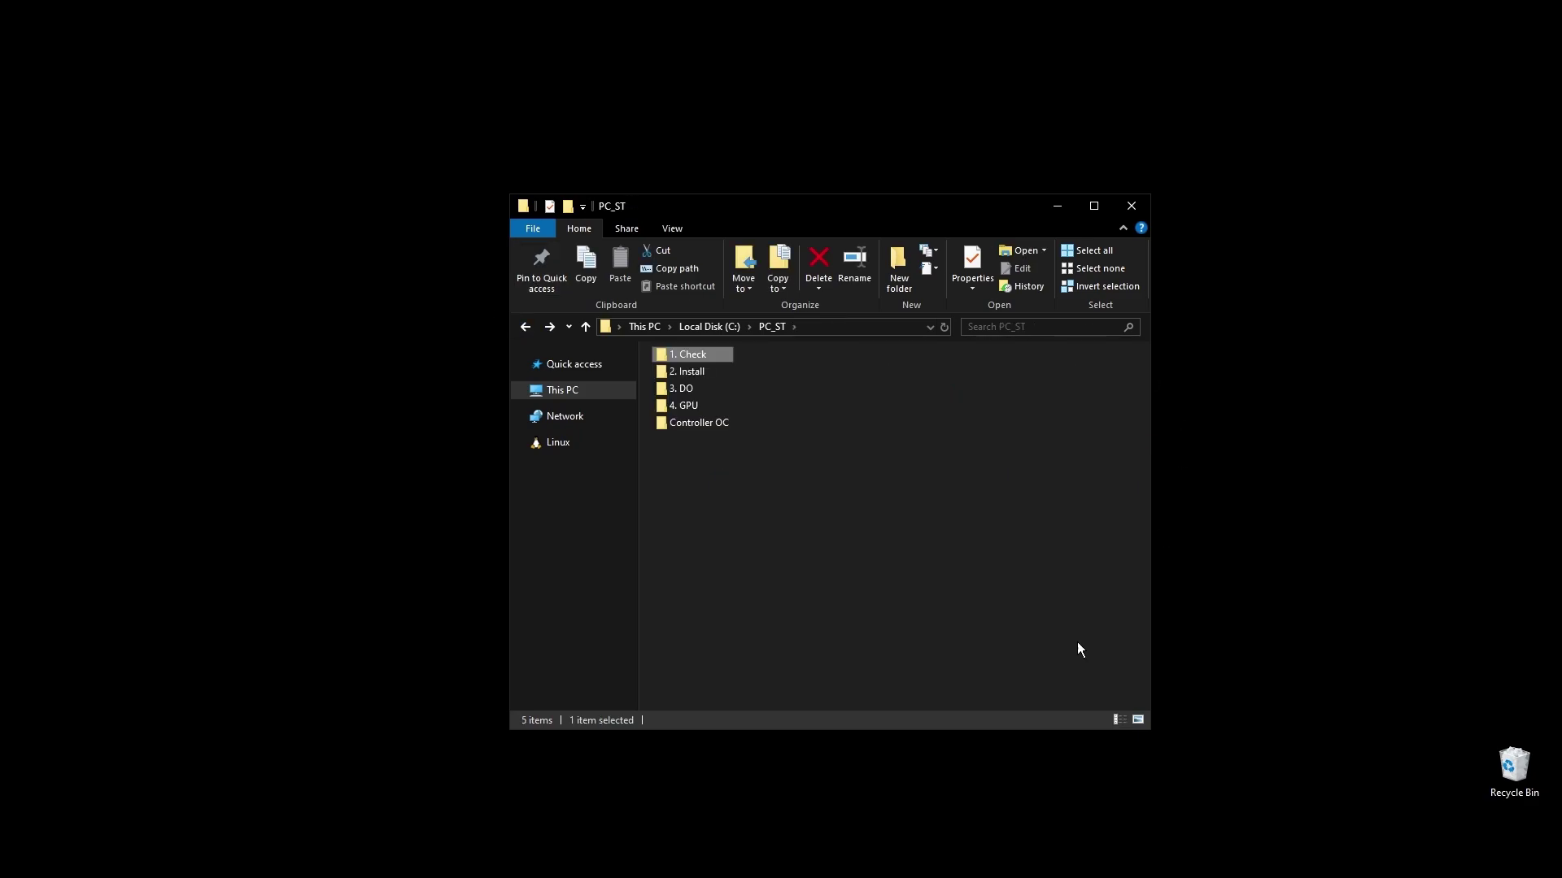
double_click(692, 373)
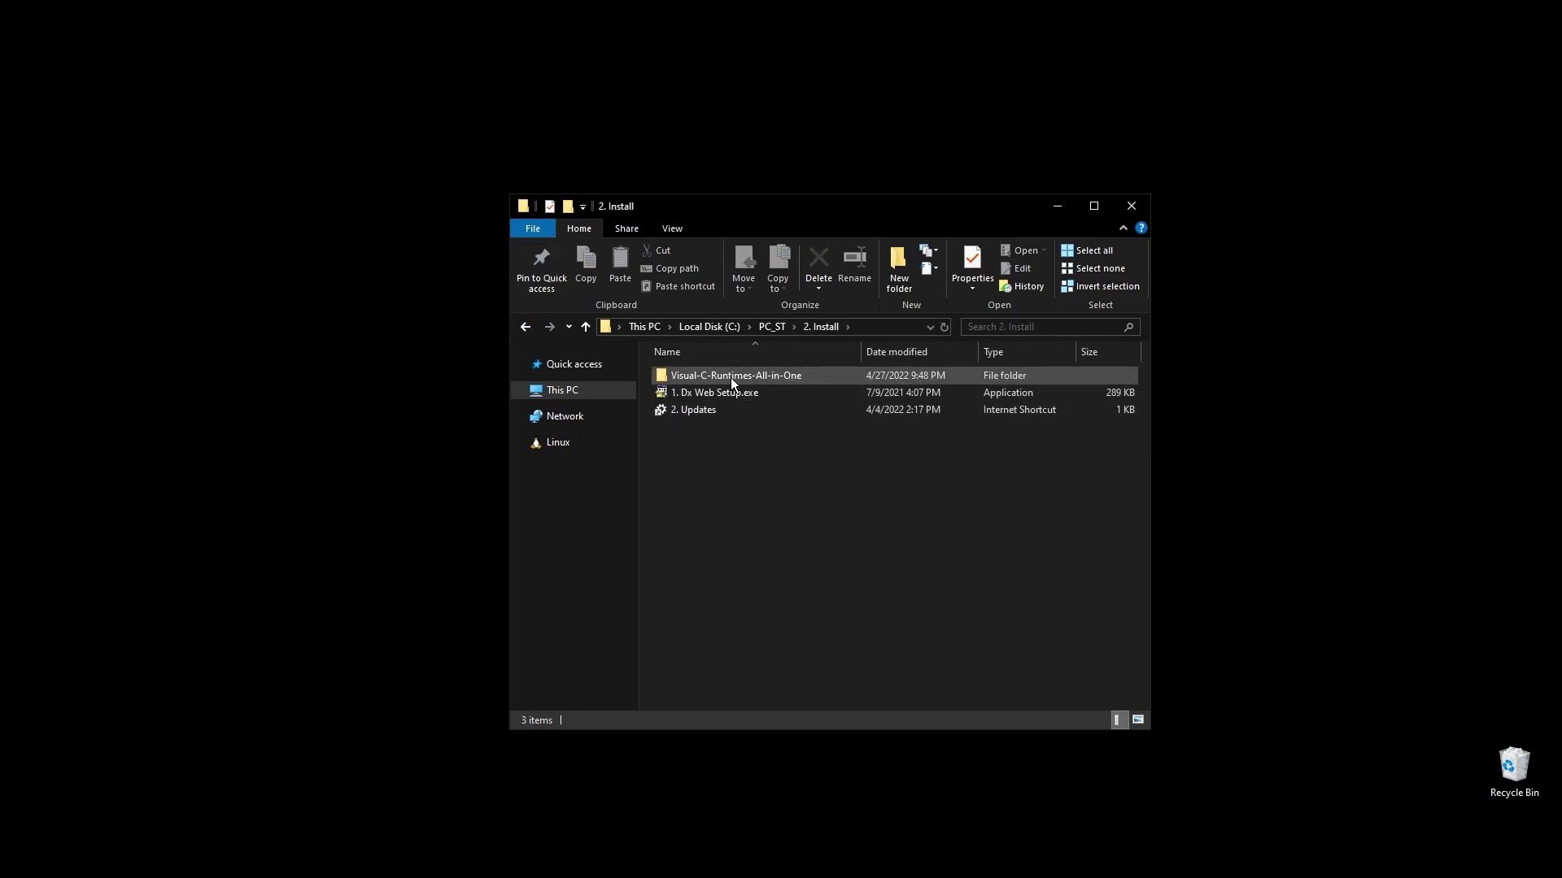
click(724, 392)
double_click(724, 392)
click(326, 404)
click(472, 462)
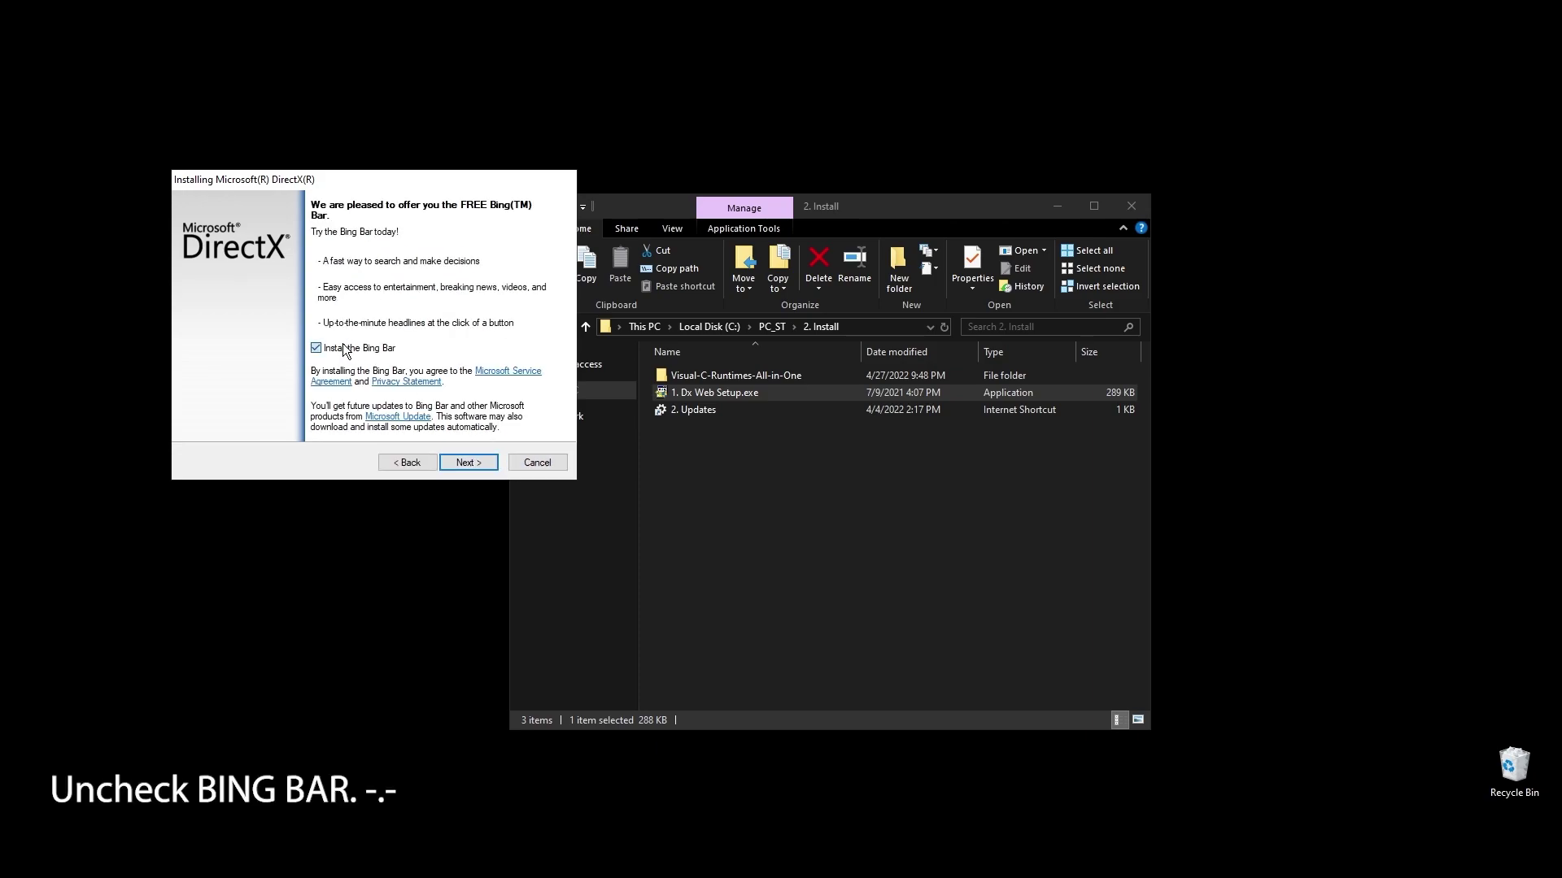
click(453, 464)
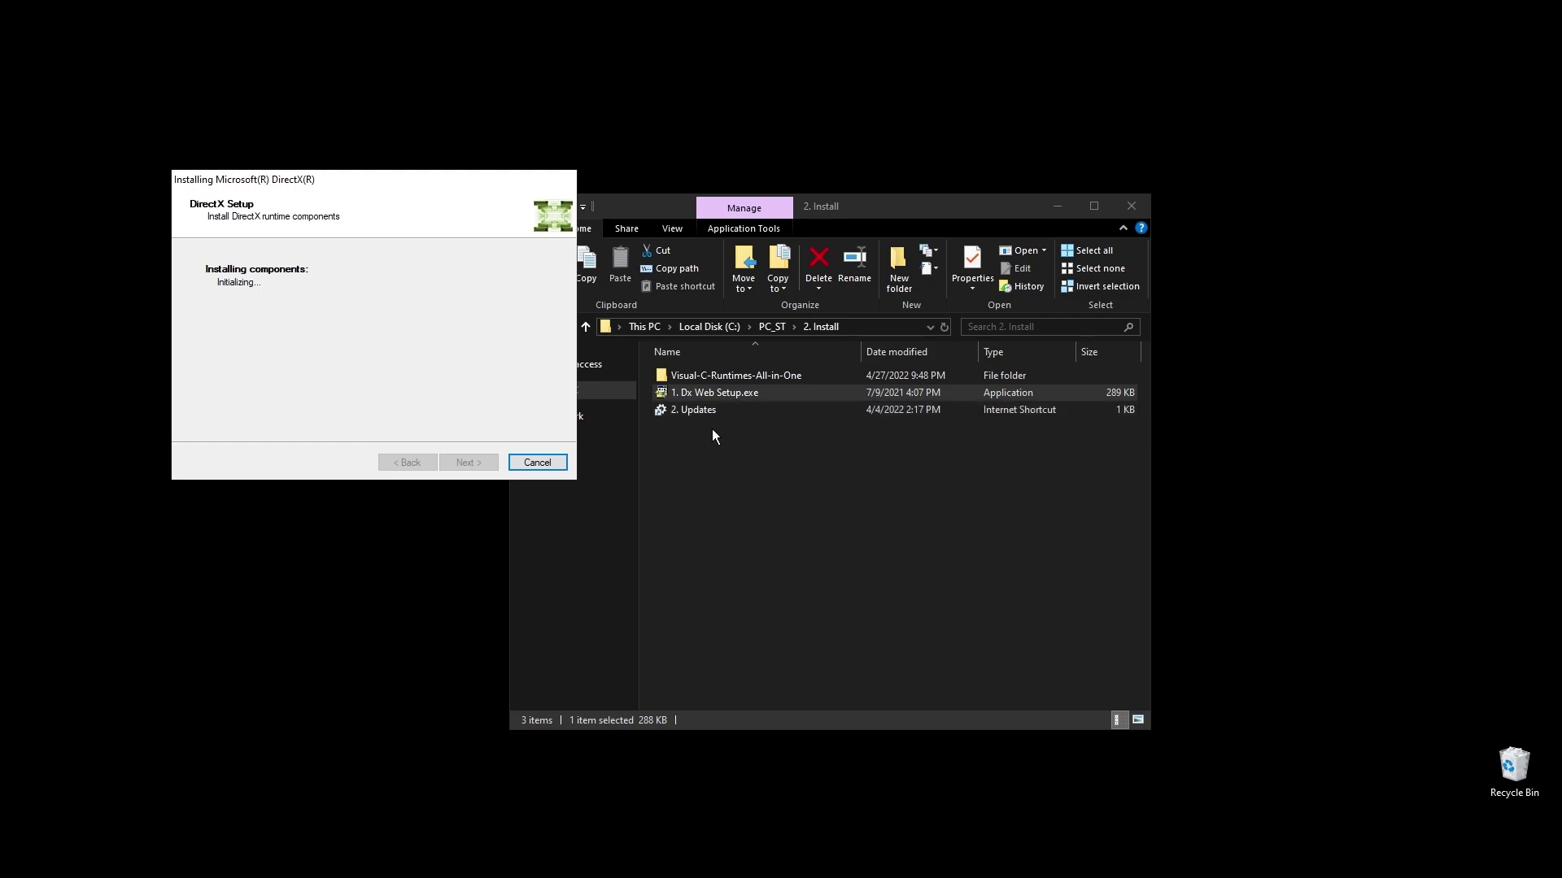
- Resume Windows updates through the 2. Updates shortcut and finish the DirectX setup
double_click(688, 408)
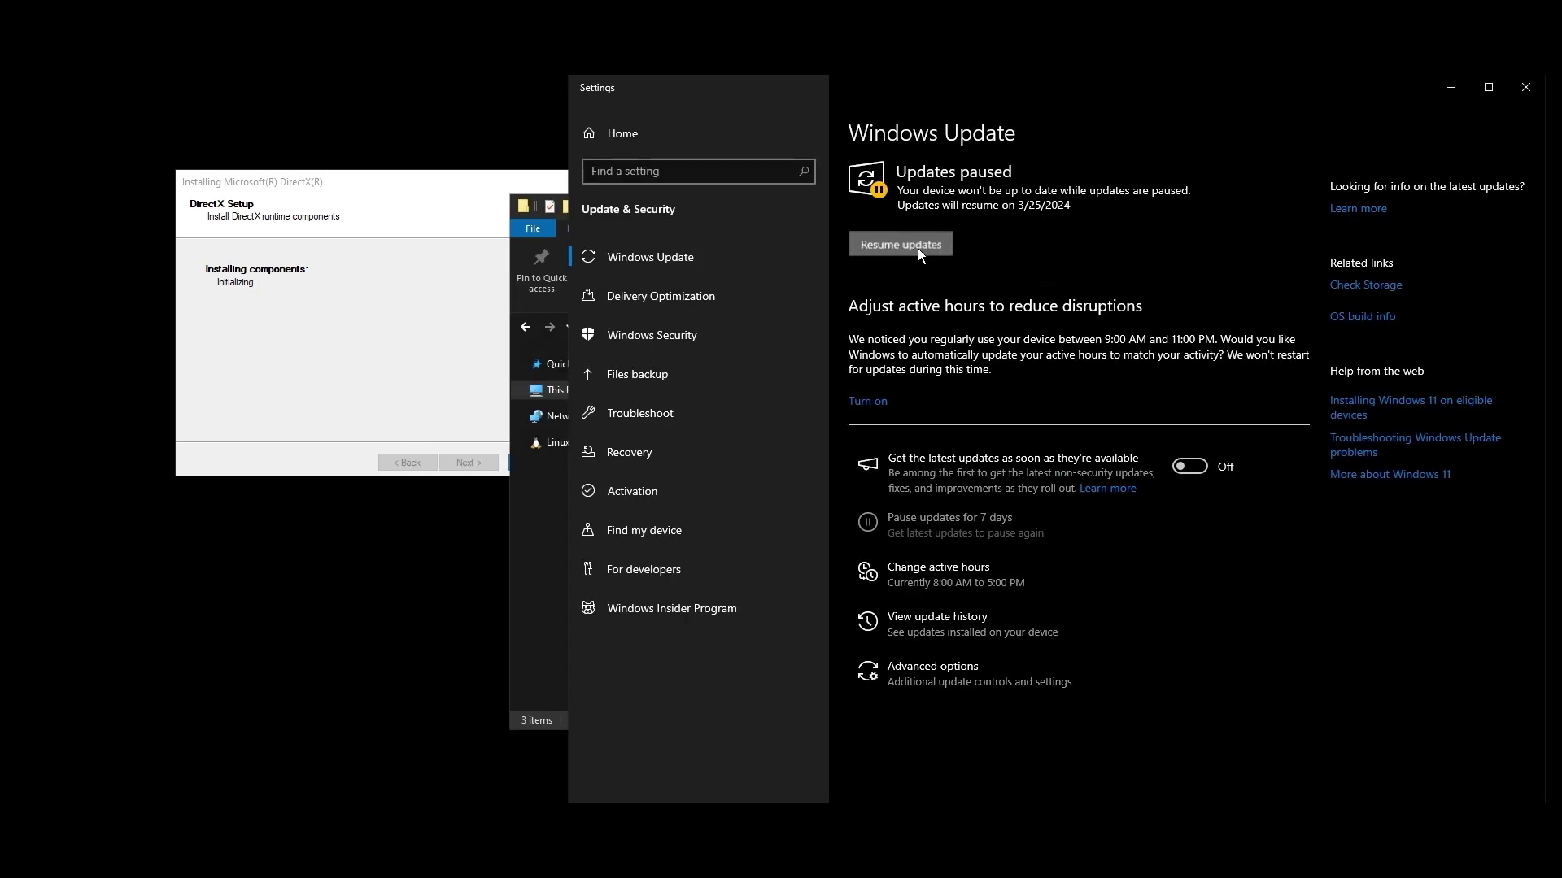
click(918, 249)
click(487, 469)
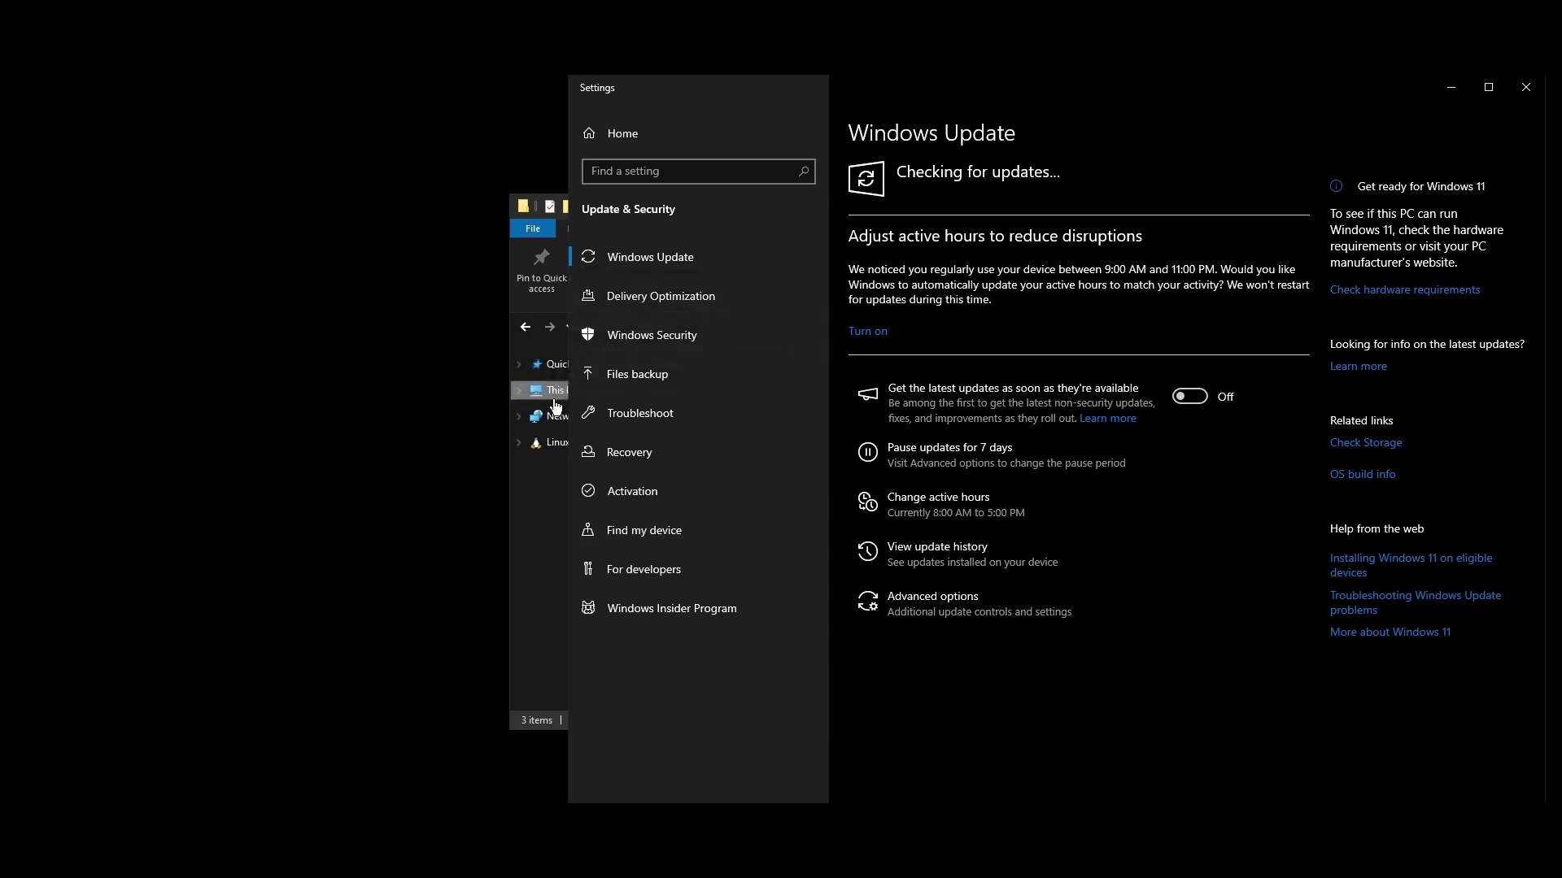
- Arrange the 2. Install folder window and the Windows Update window side by side
drag(569, 404, 1079, 390)
drag(857, 205, 471, 198)
drag(1165, 89, 1027, 96)
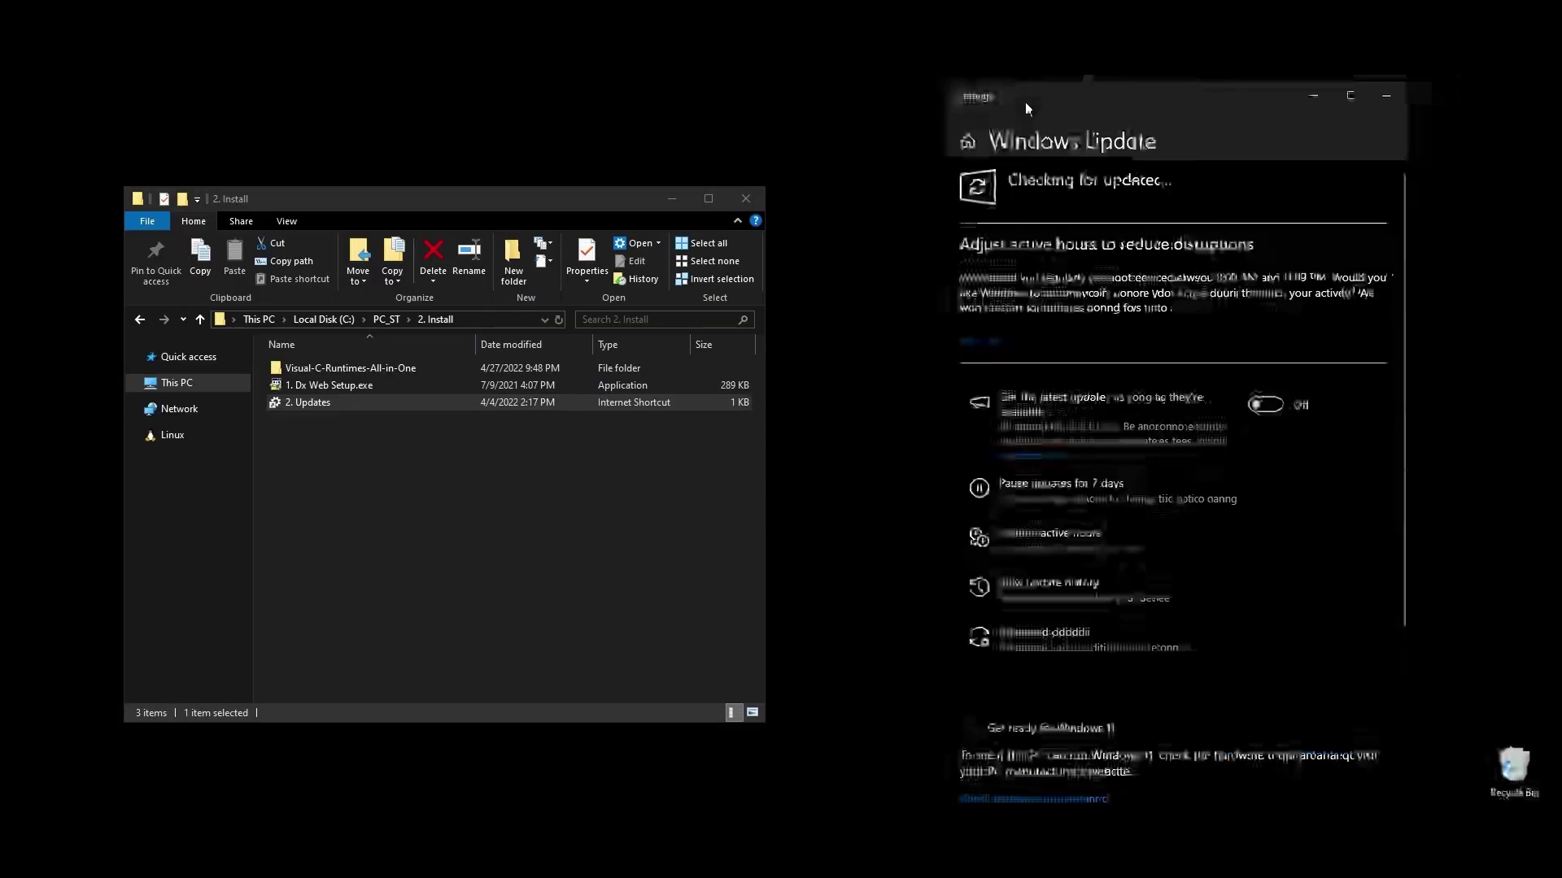
- Run install_all.bat from the Visual-C-Runtimes-All-in-One folder as administrator
double_click(372, 366)
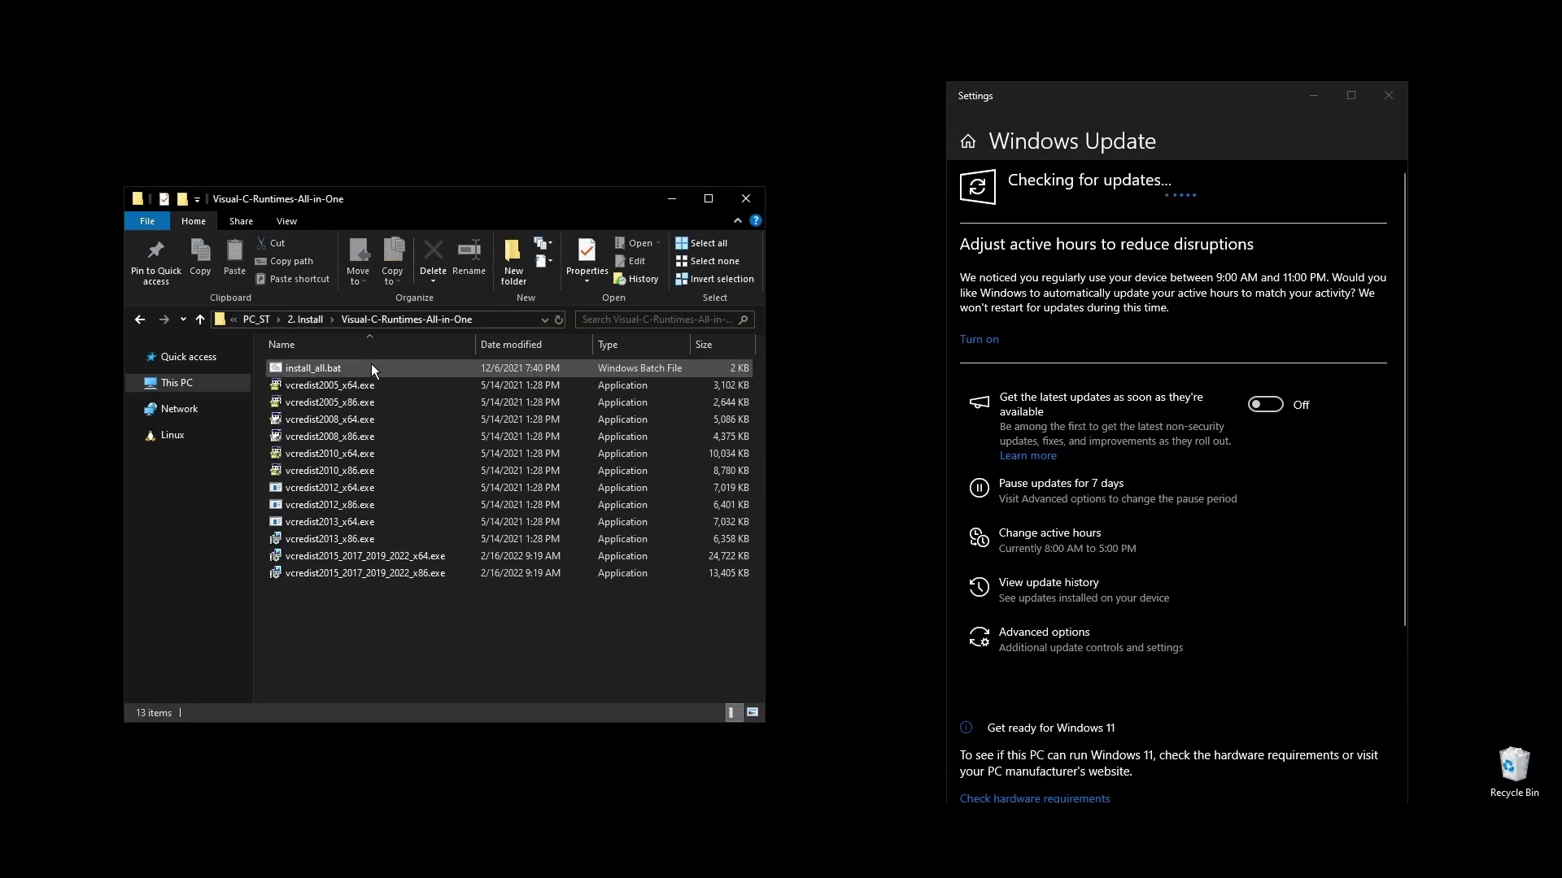
right_click(299, 372)
click(379, 439)
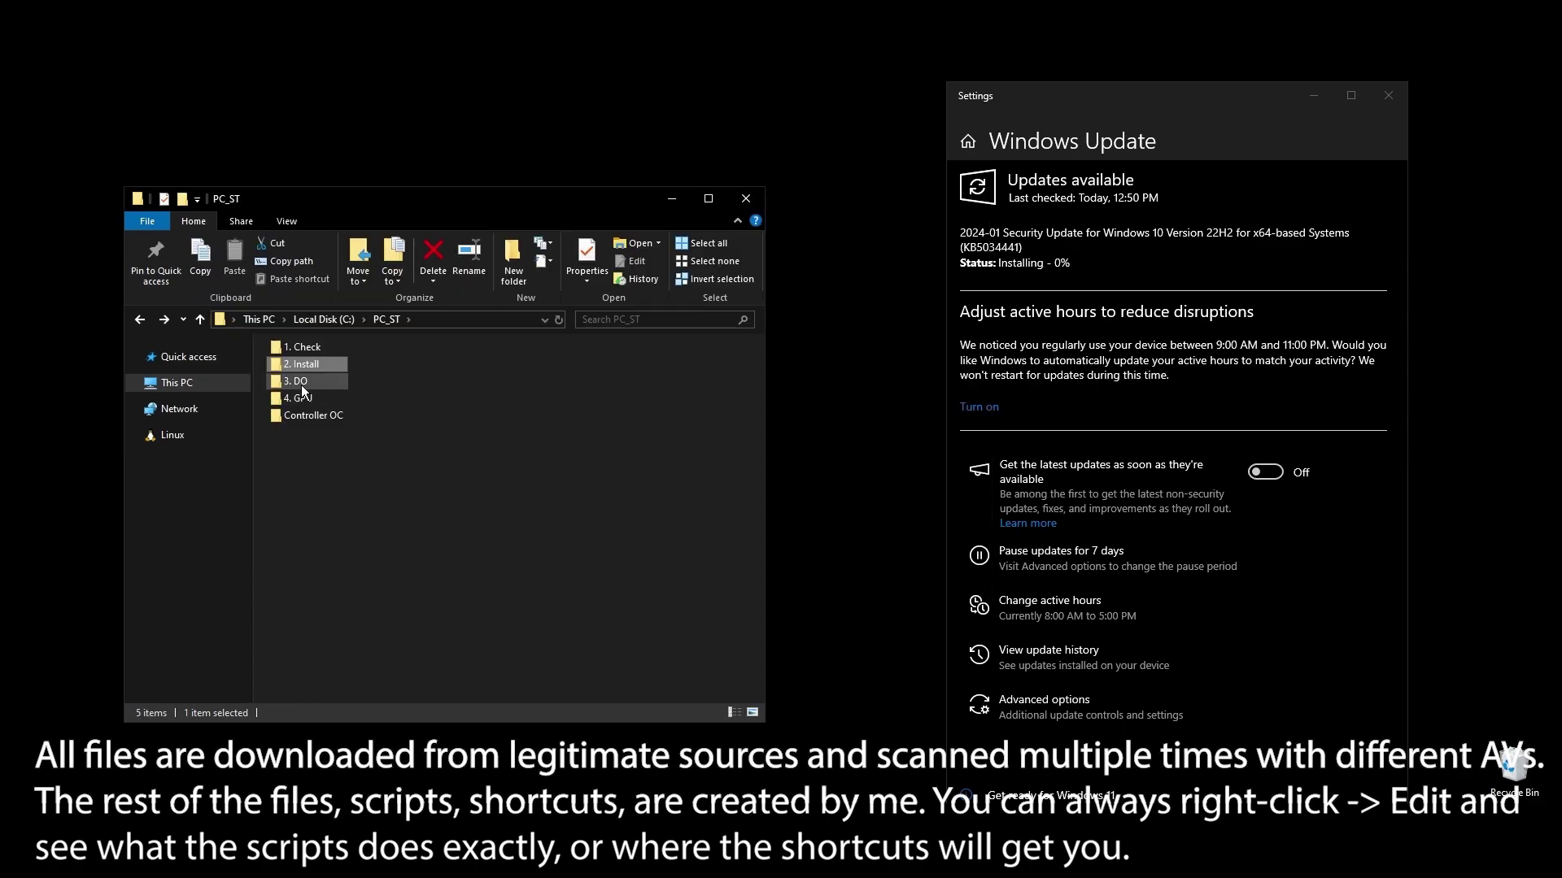
- Run the 2. PP.cmd power plan script from the 3. DO folder and dismiss its command window
double_click(301, 382)
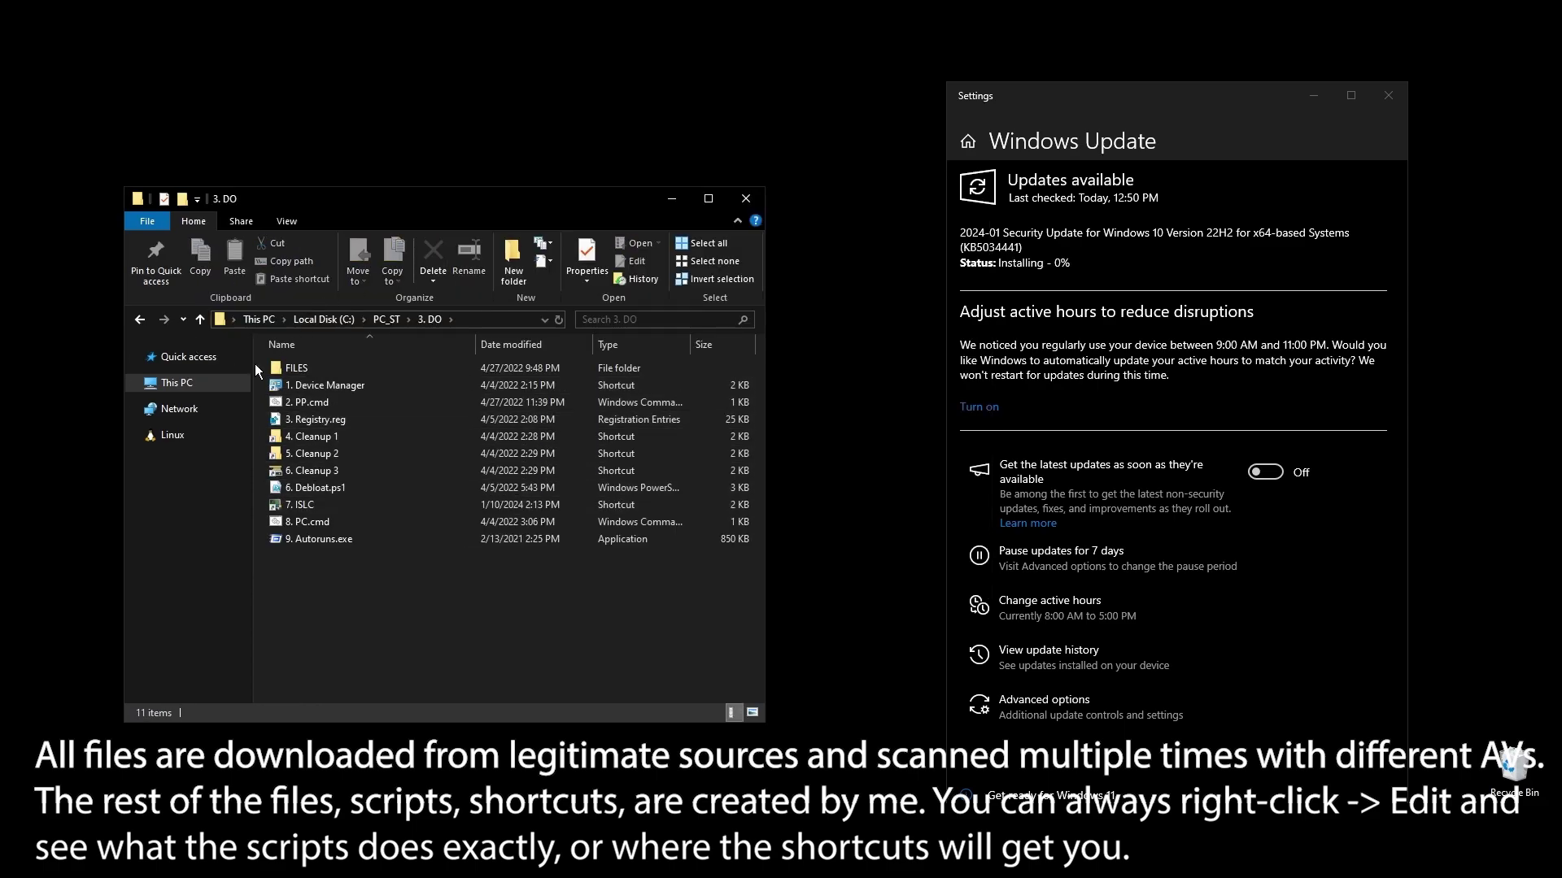
double_click(304, 403)
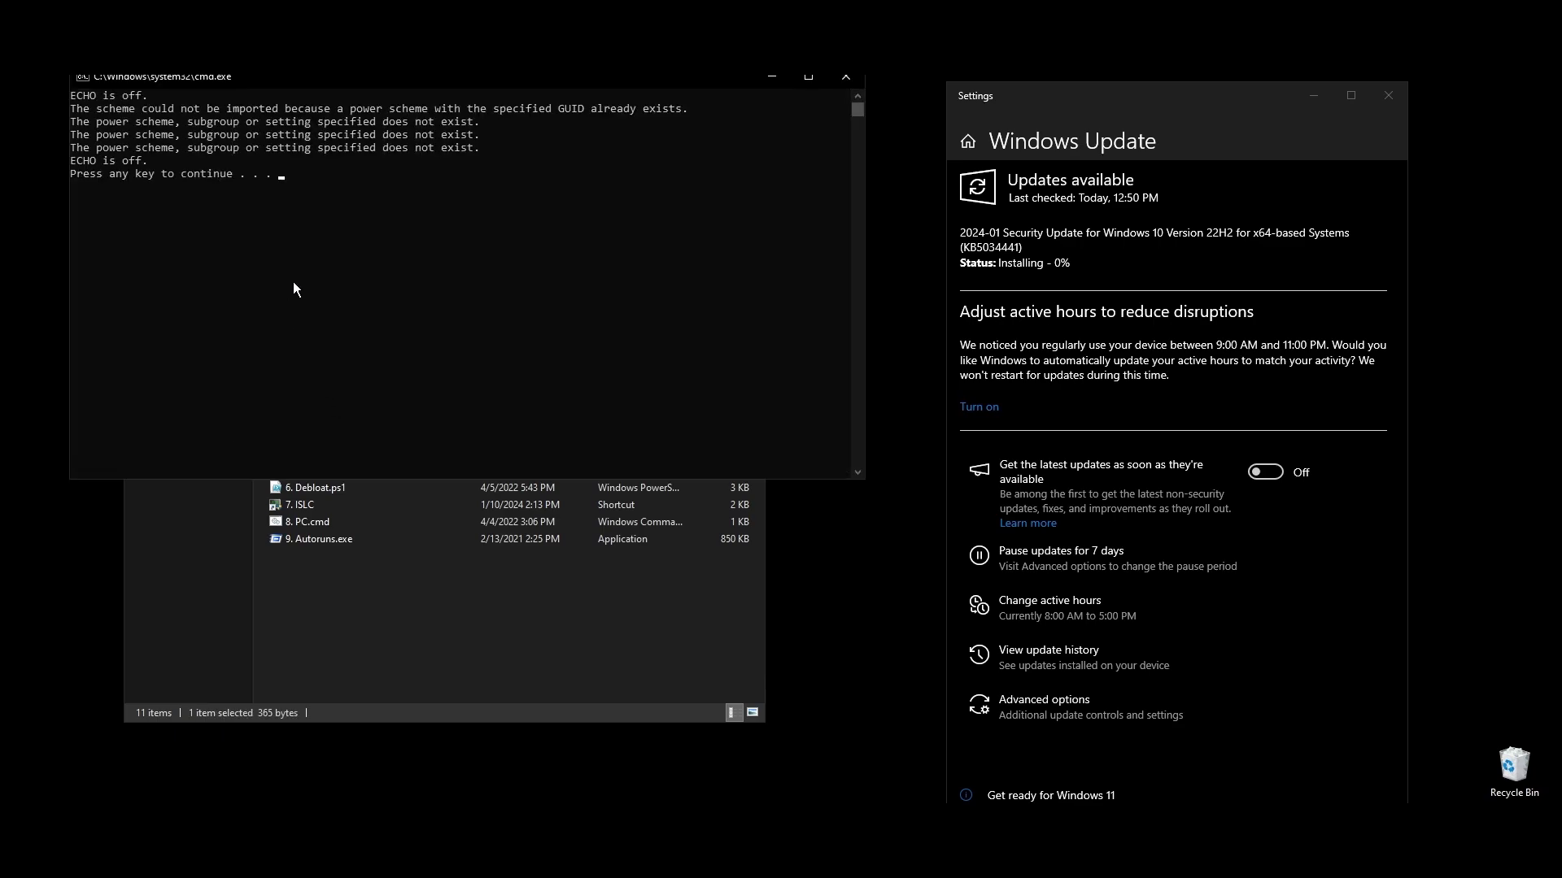
key(Return)
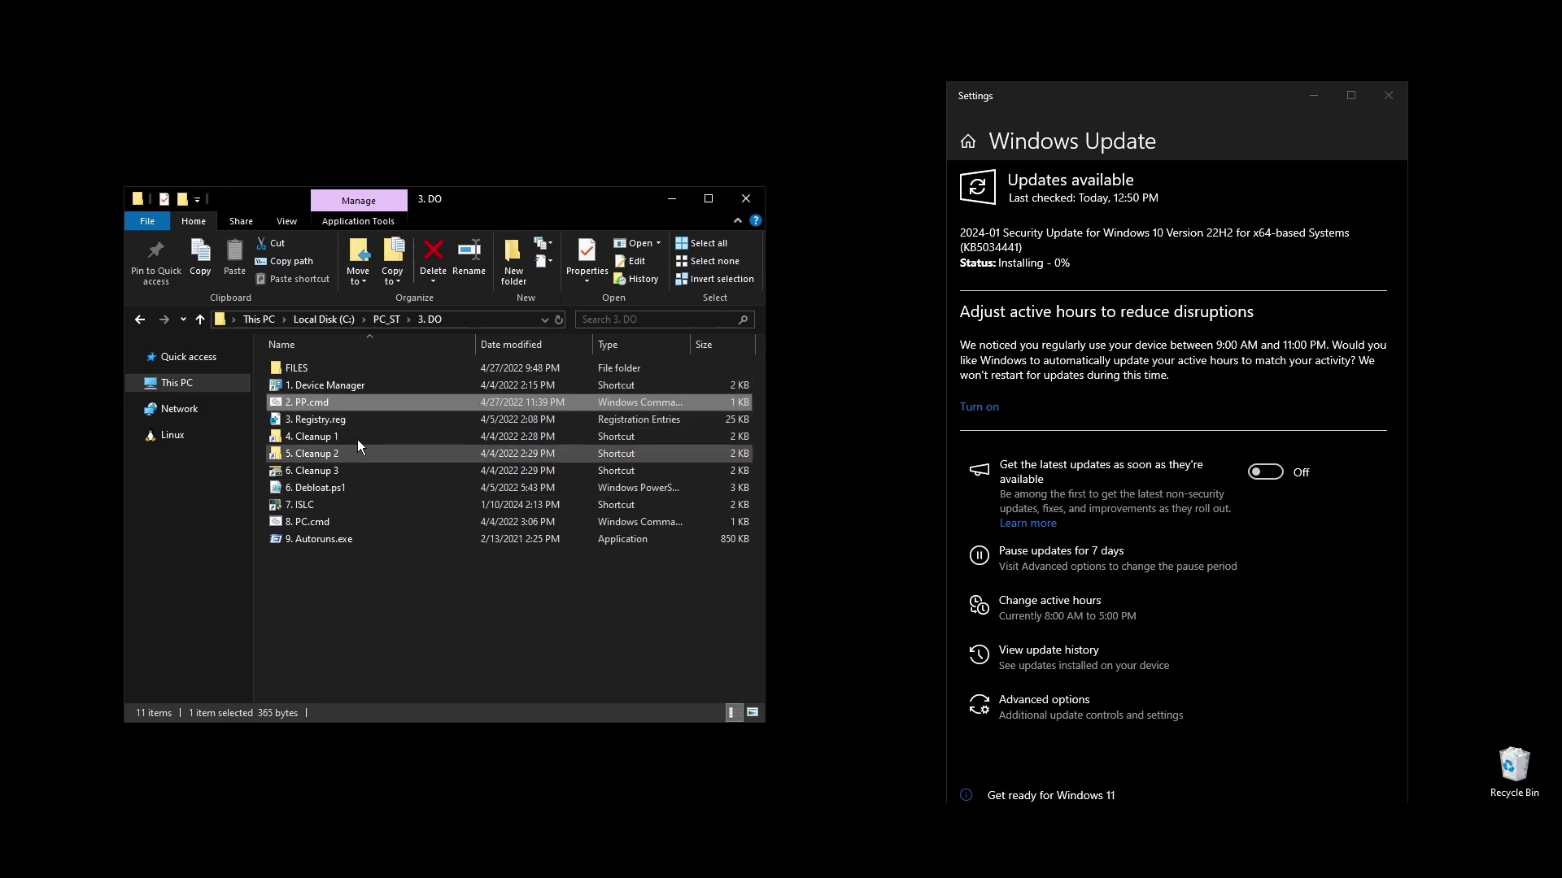
- Open 3. Registry.reg in Notepad++ and review the Windows settings it changes
right_click(329, 420)
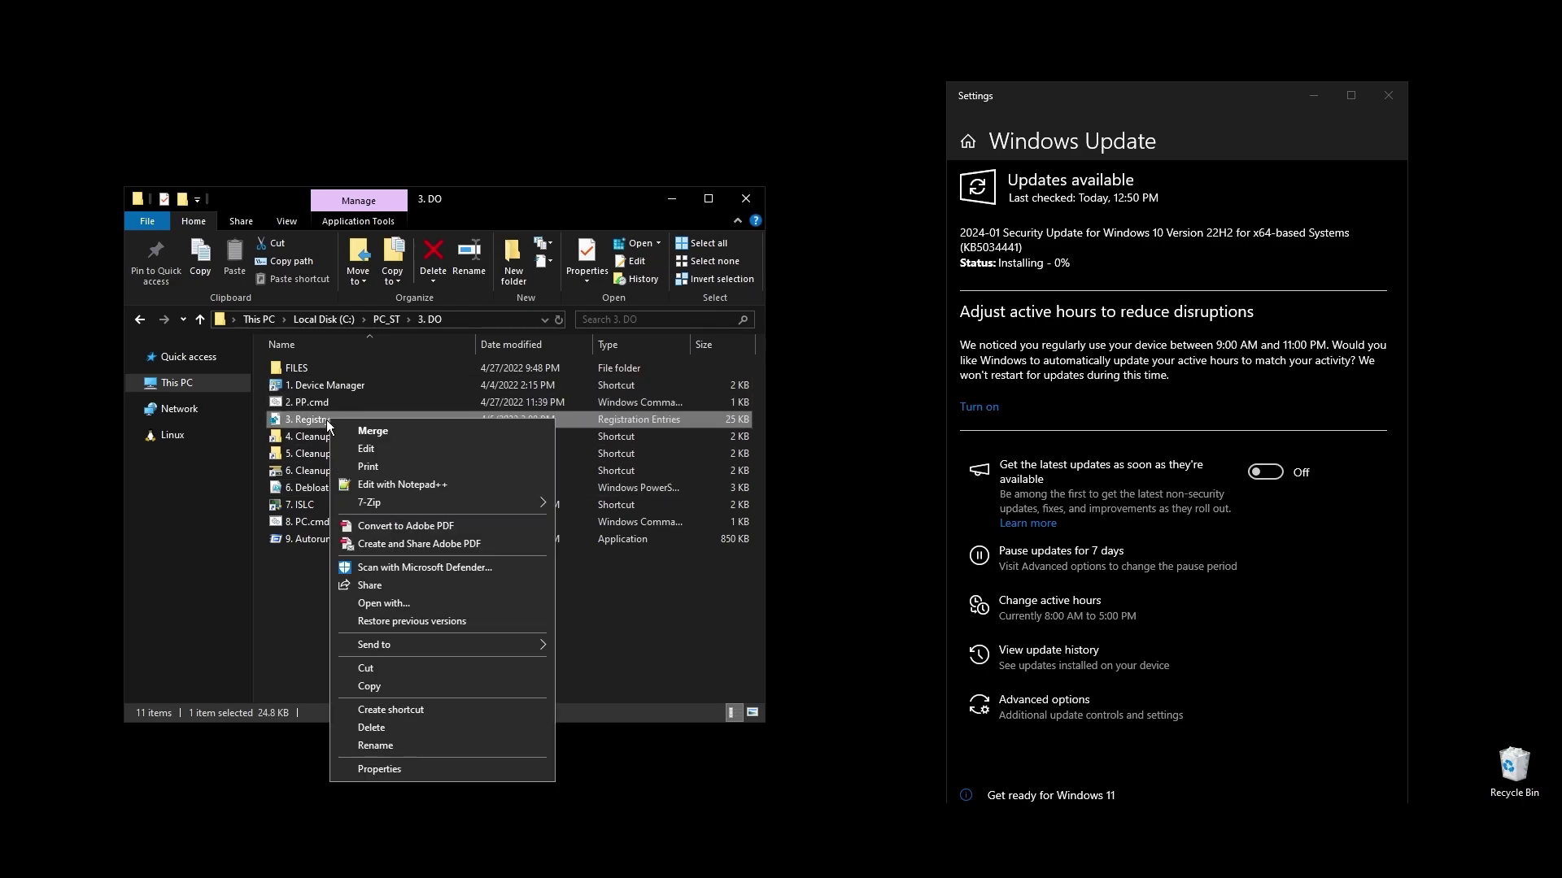
click(403, 484)
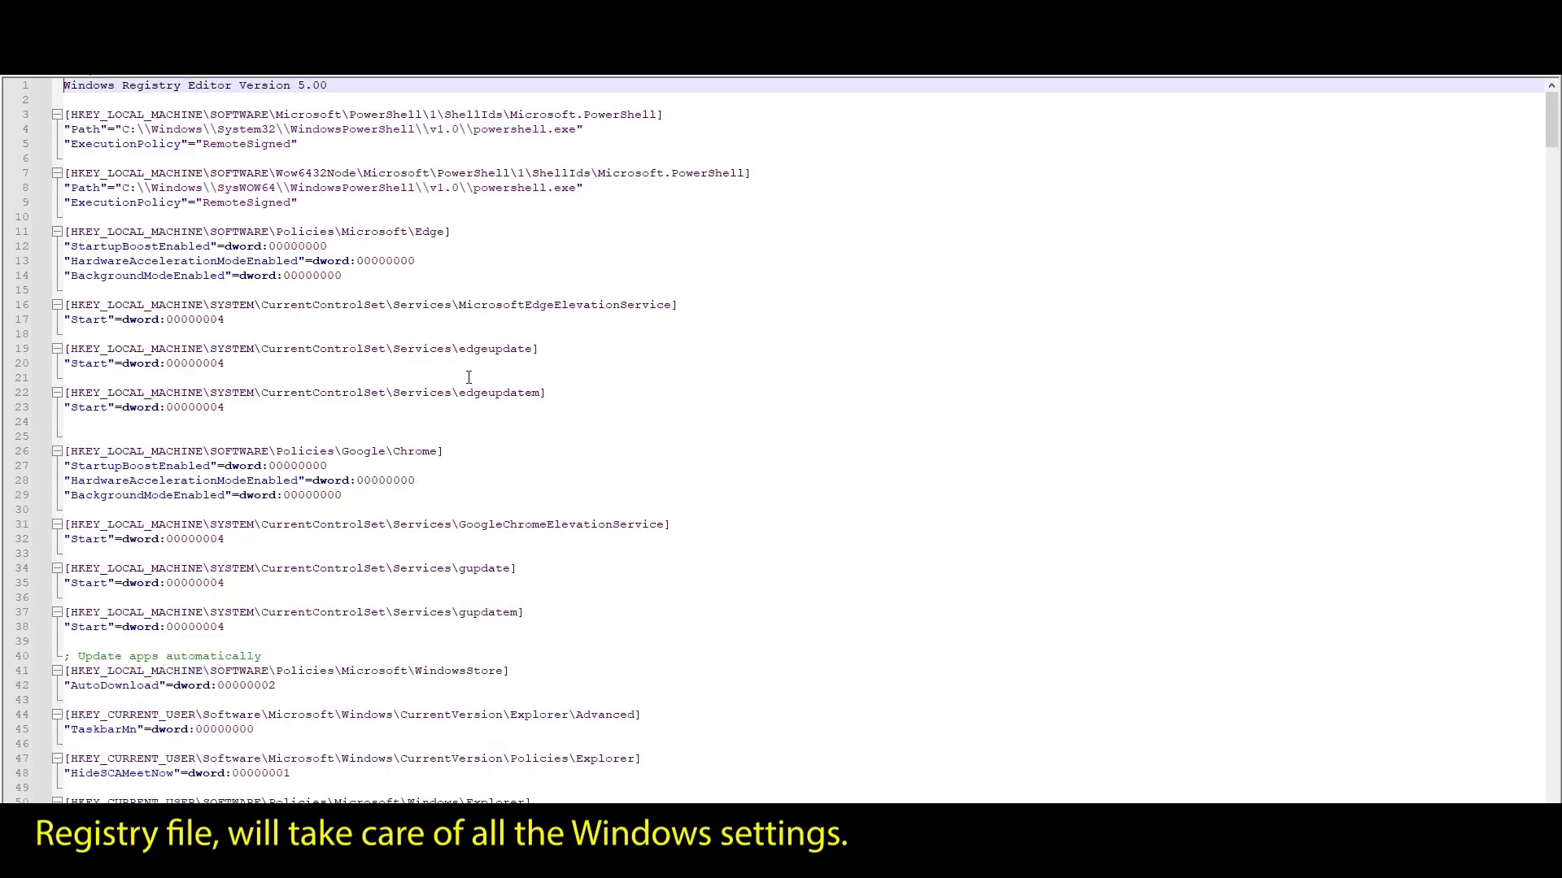
scroll(753, 432, down, 7)
drag(1547, 163, 1543, 446)
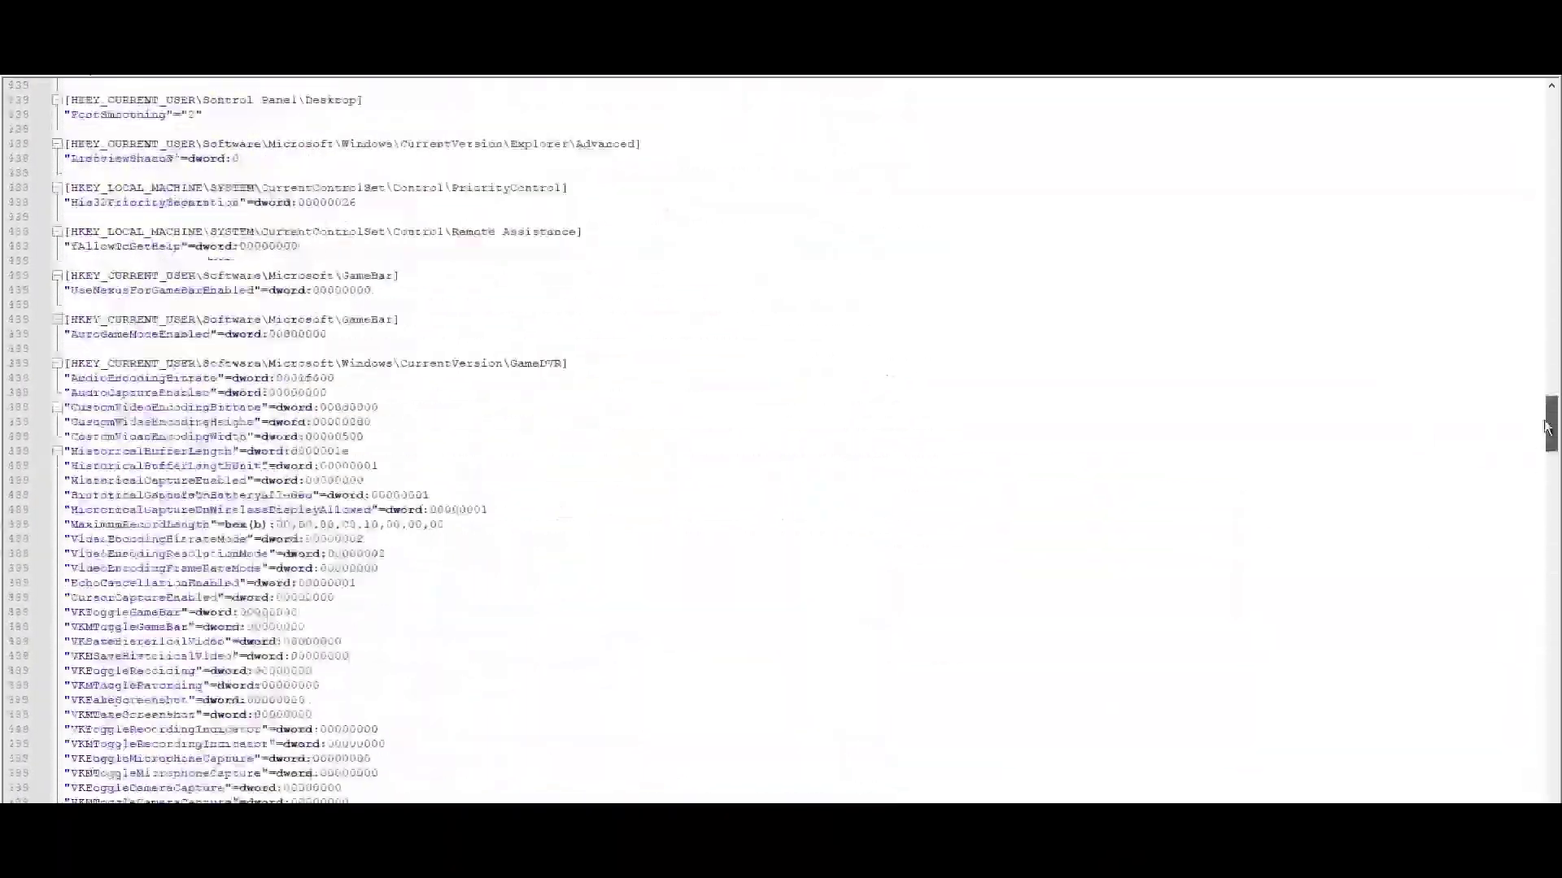
key(ctrl+Home)
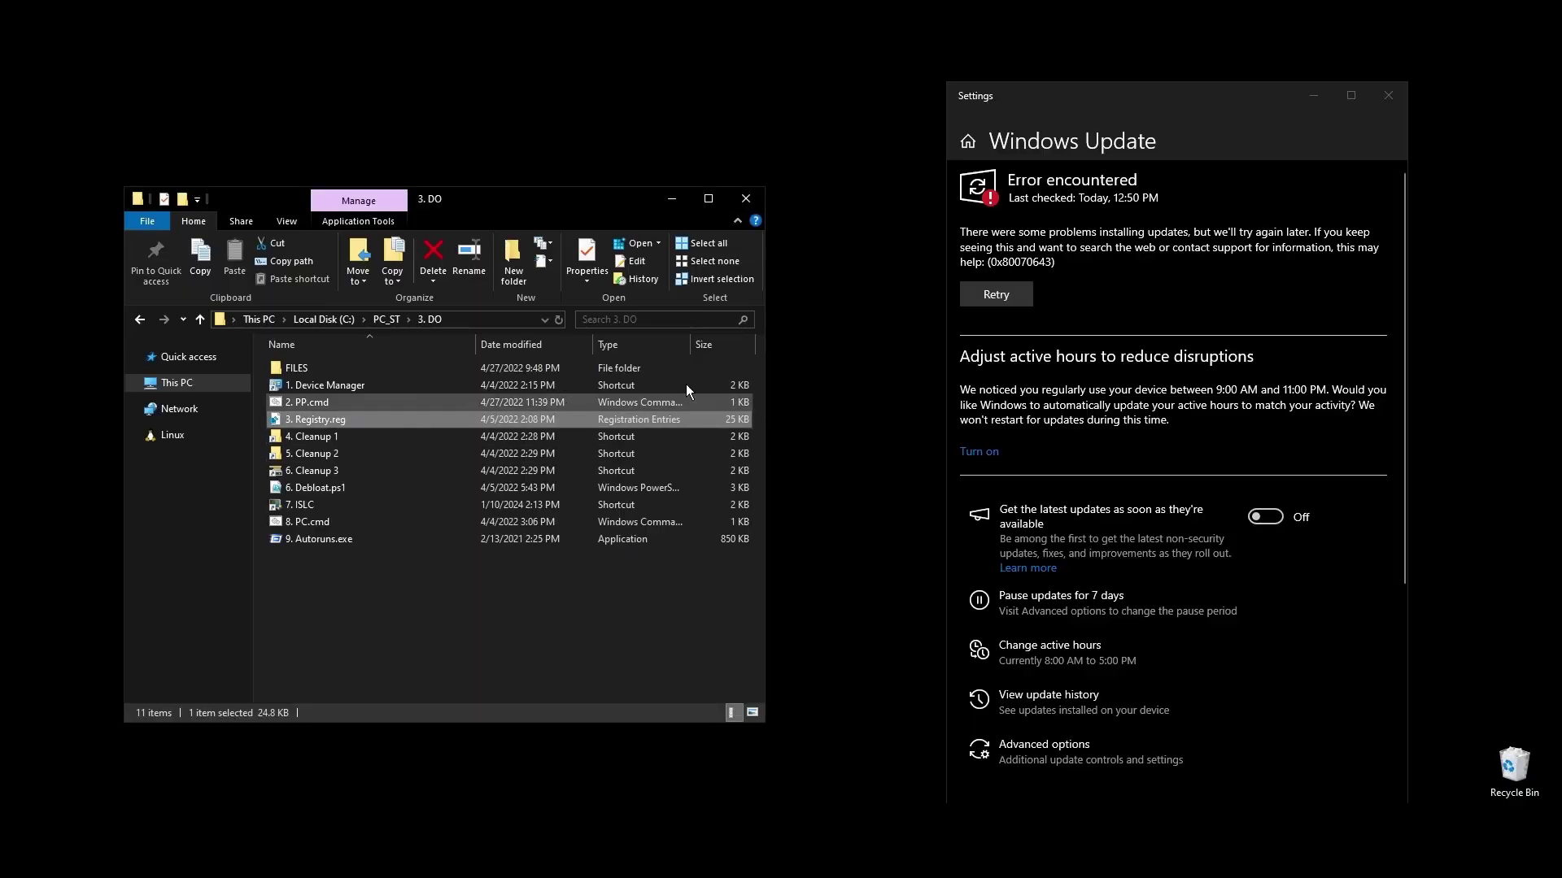
- Close the Windows Update window and merge 3. Registry.reg into the Windows registry
click(1388, 95)
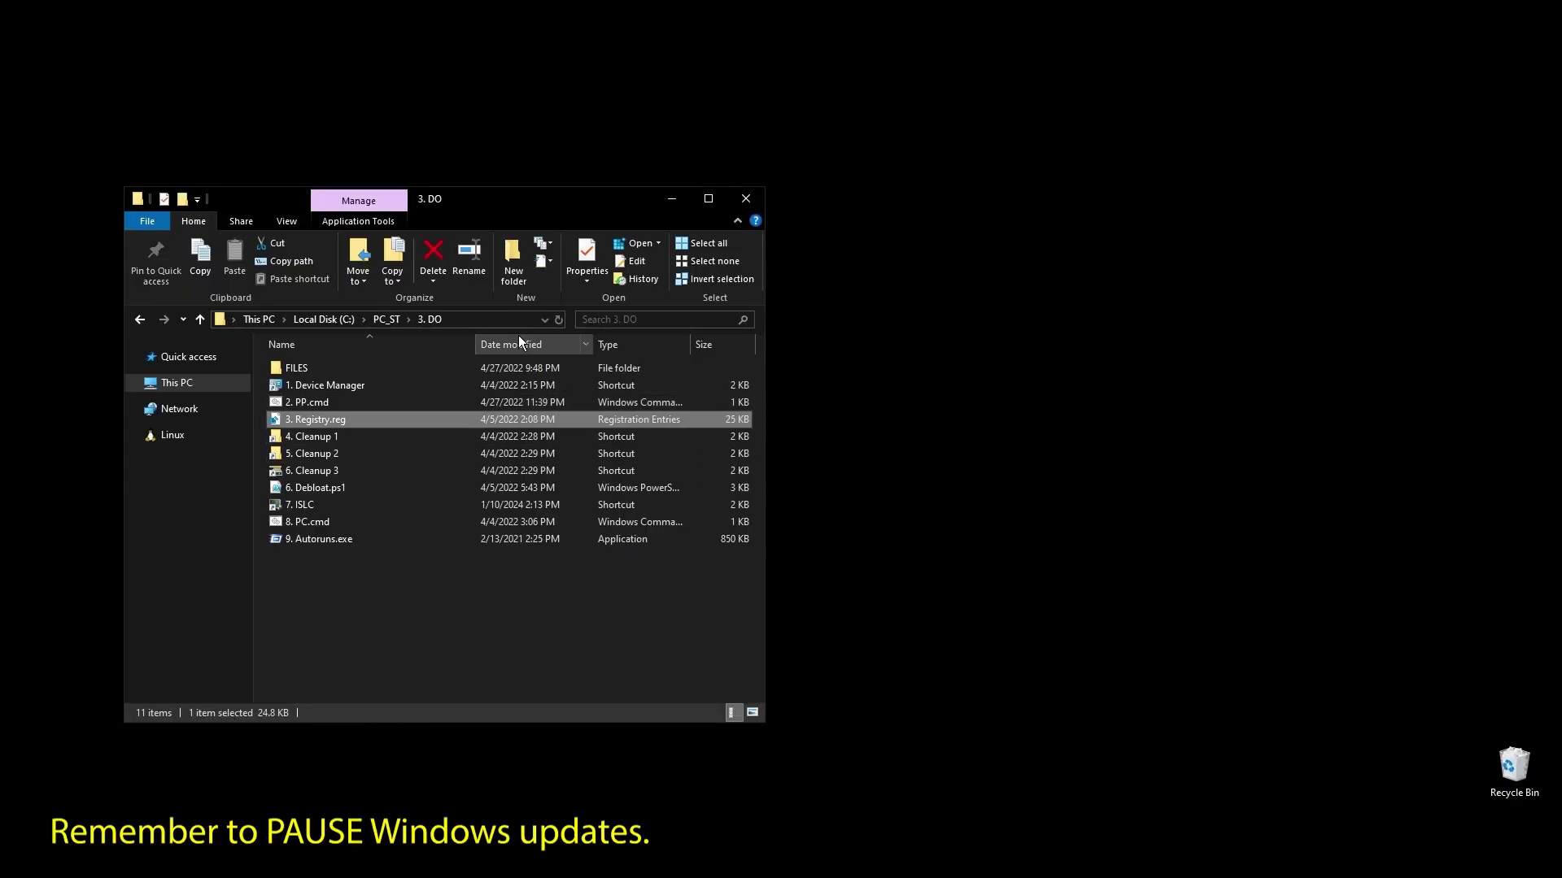
drag(524, 204, 720, 163)
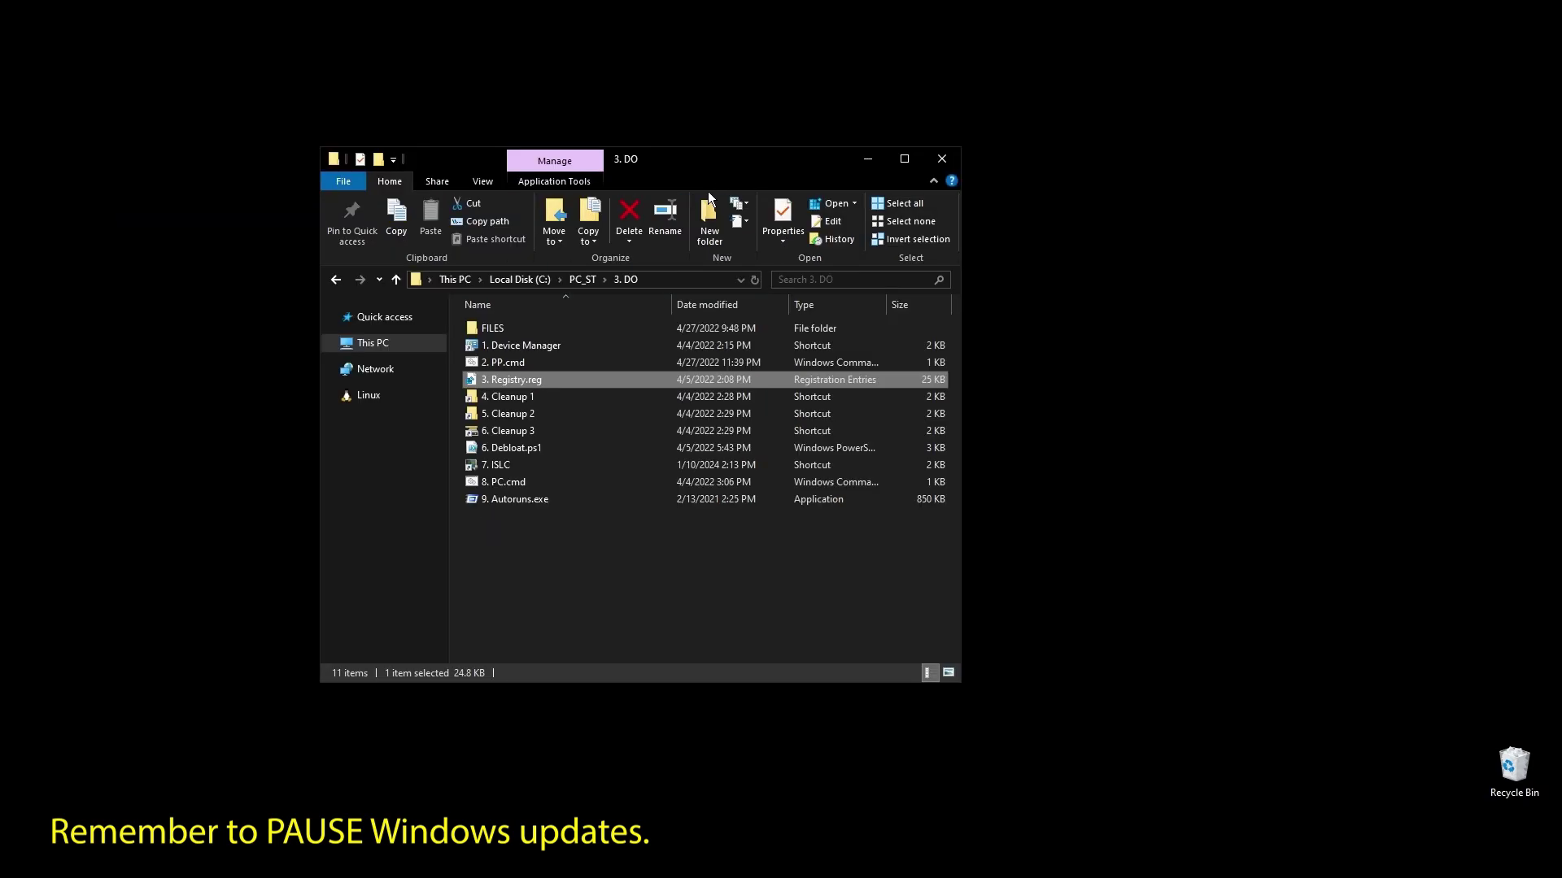
double_click(508, 387)
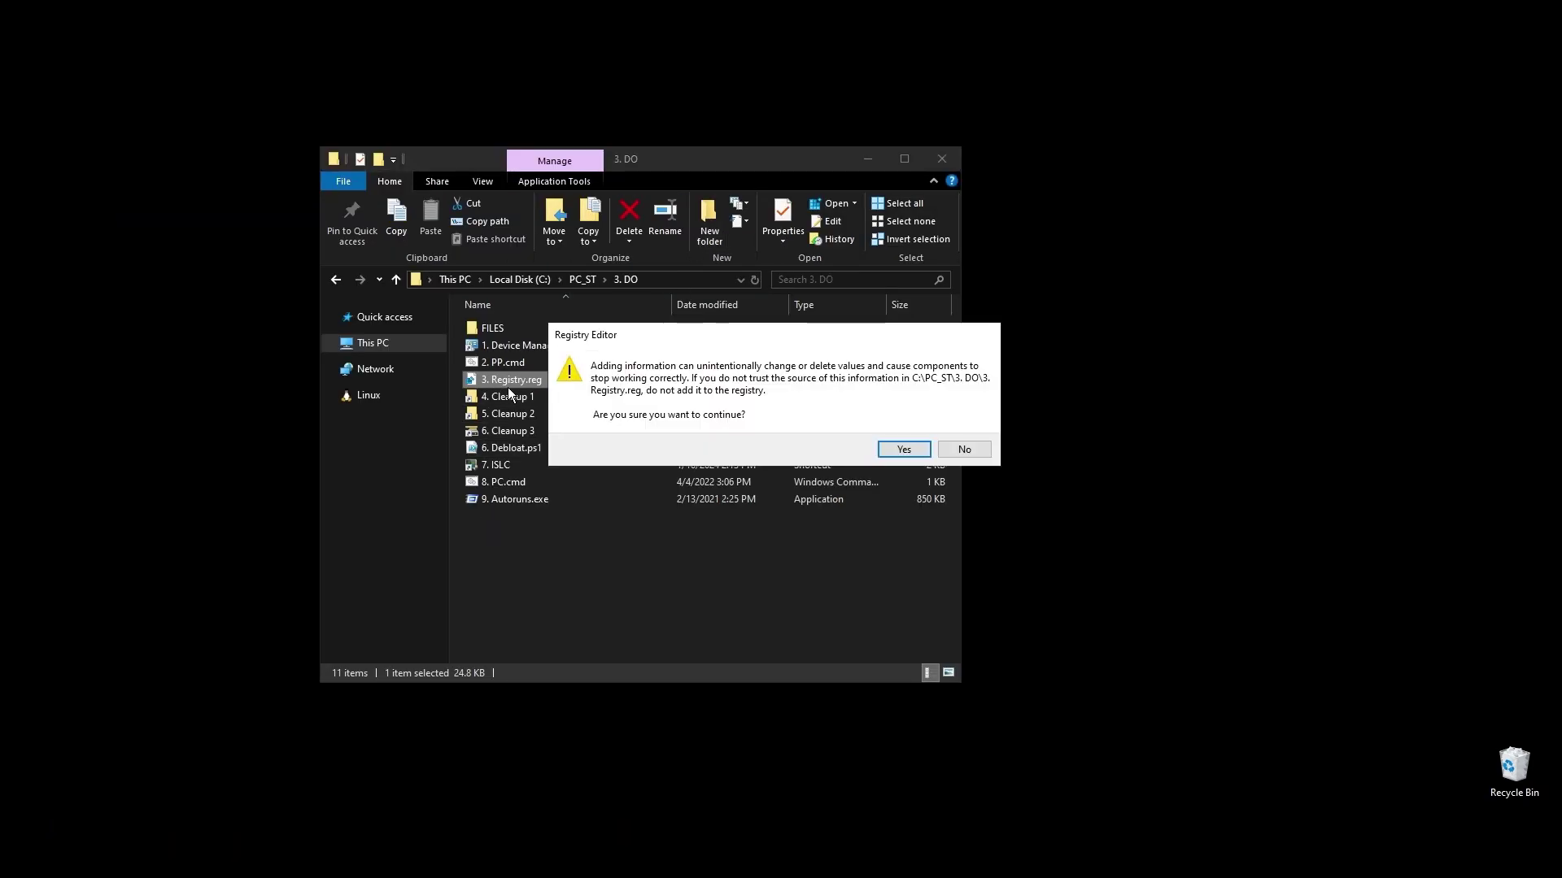
key(Return)
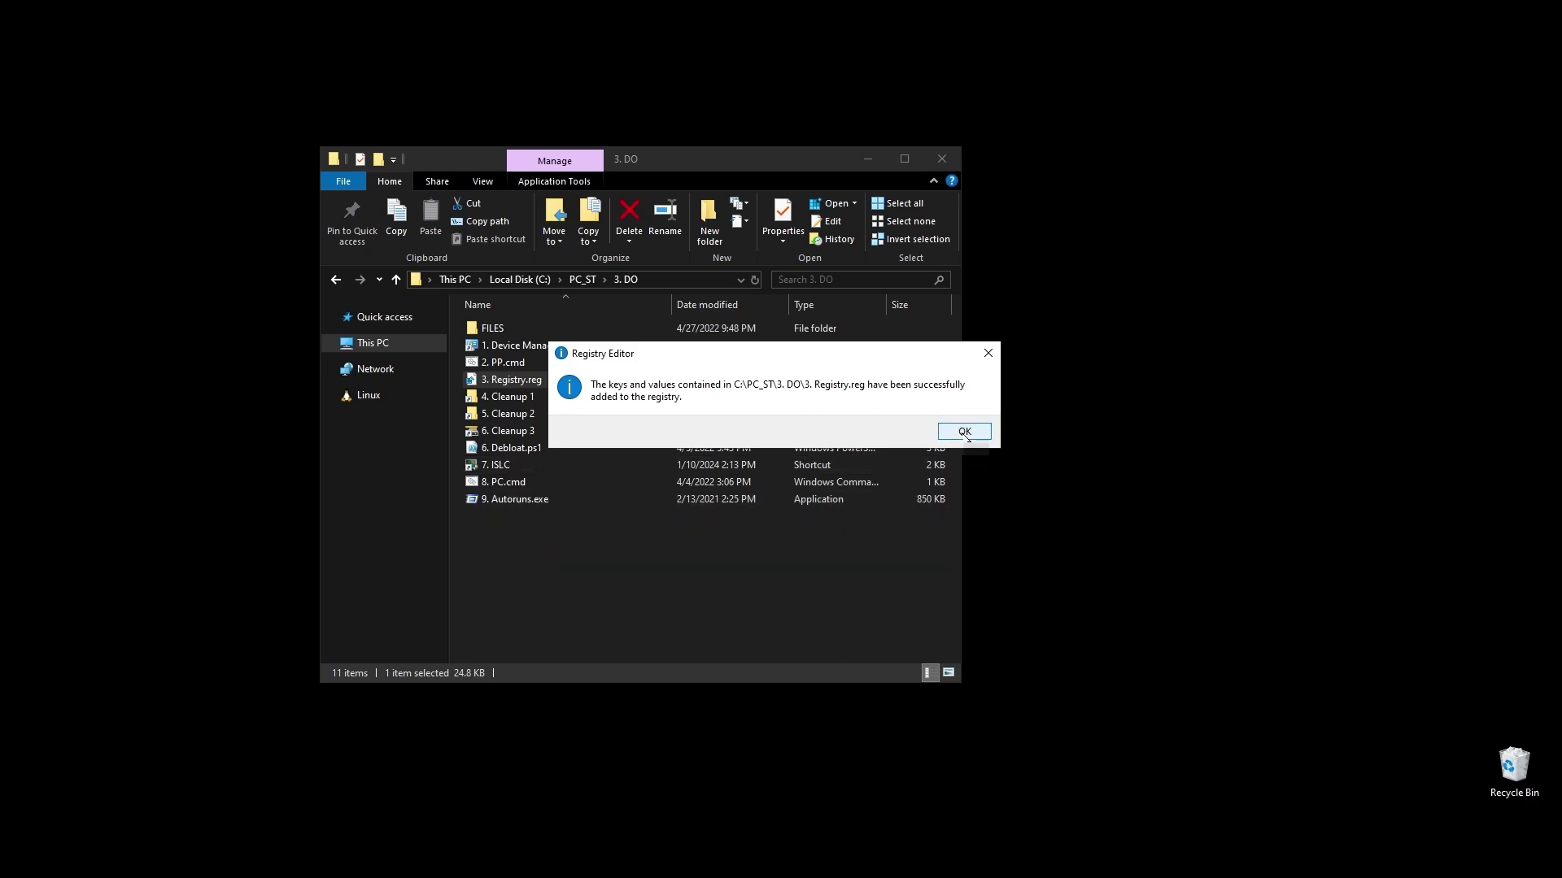
click(962, 432)
- Delete all items in the AppData\Local\Temp folder reached through the 4. Cleanup 1 shortcut
click(535, 408)
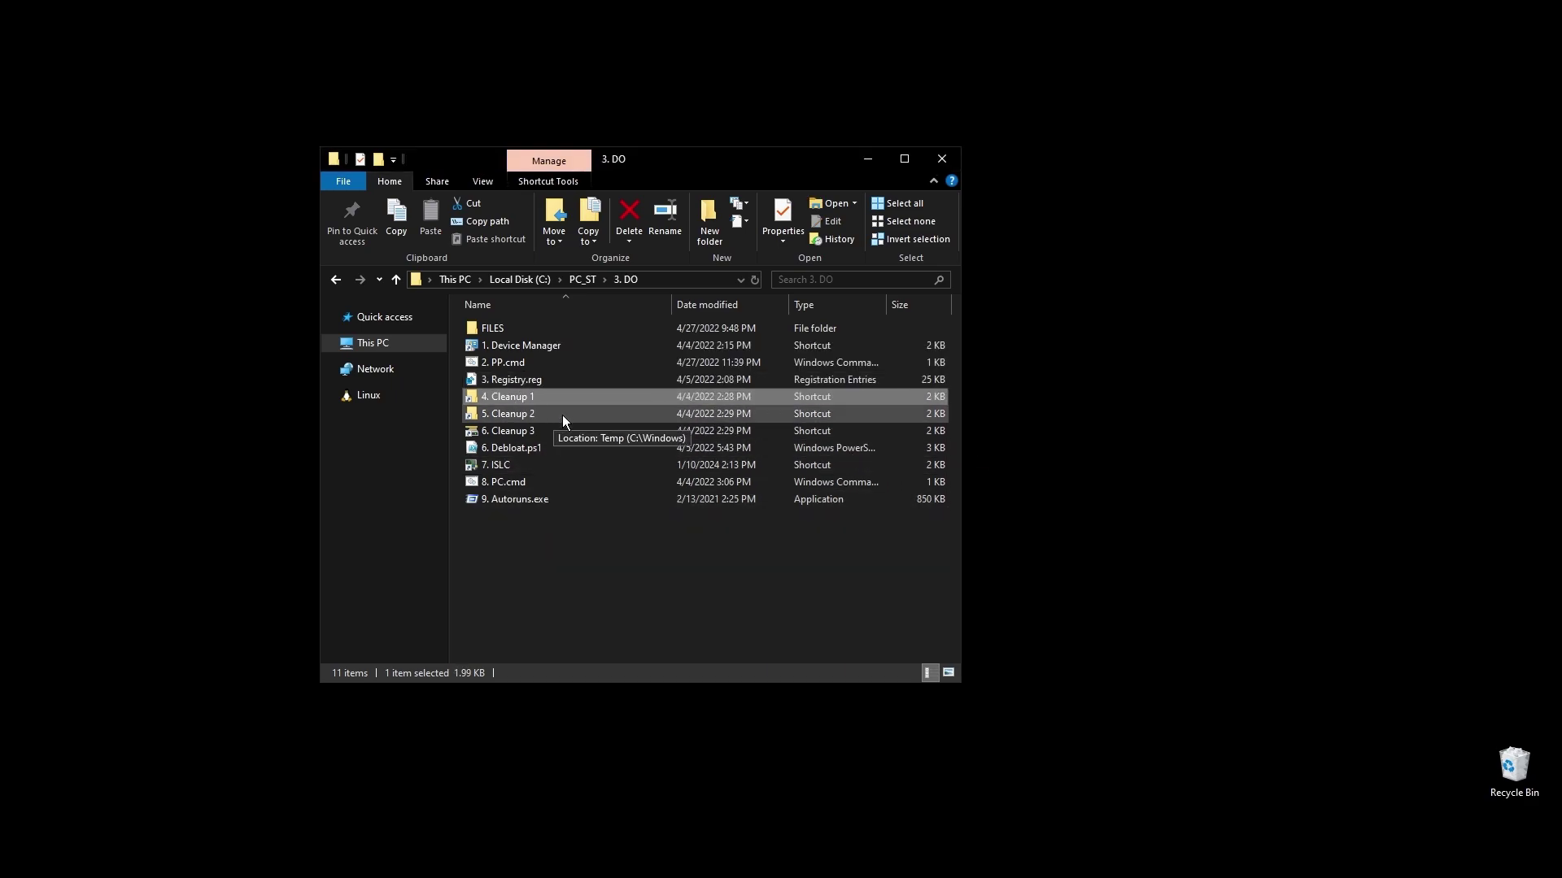
double_click(530, 400)
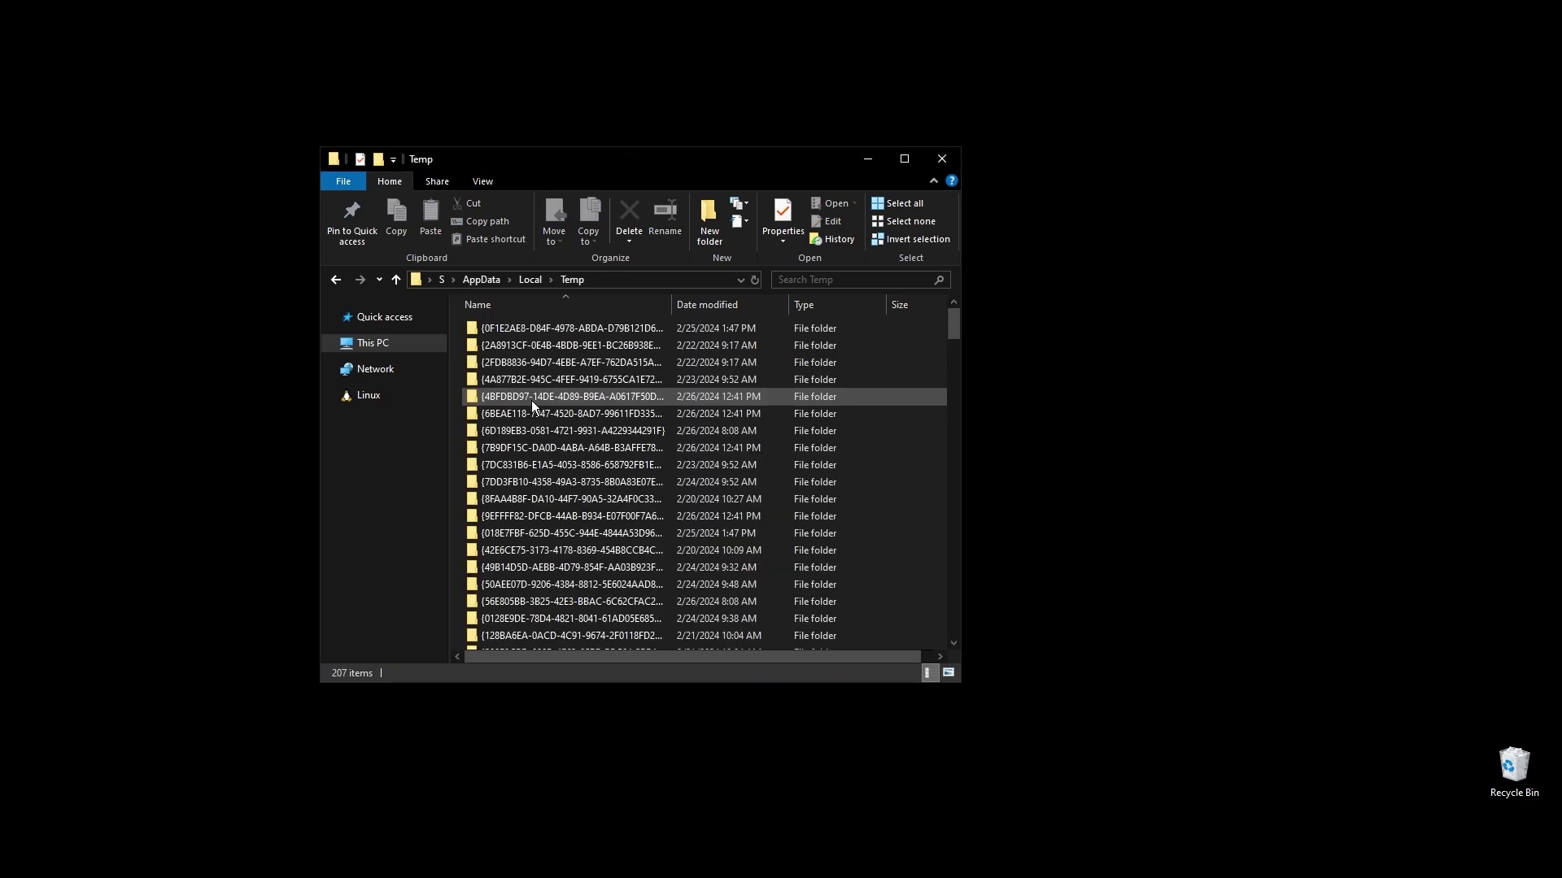
click(896, 444)
key(ctrl+a)
key(Delete)
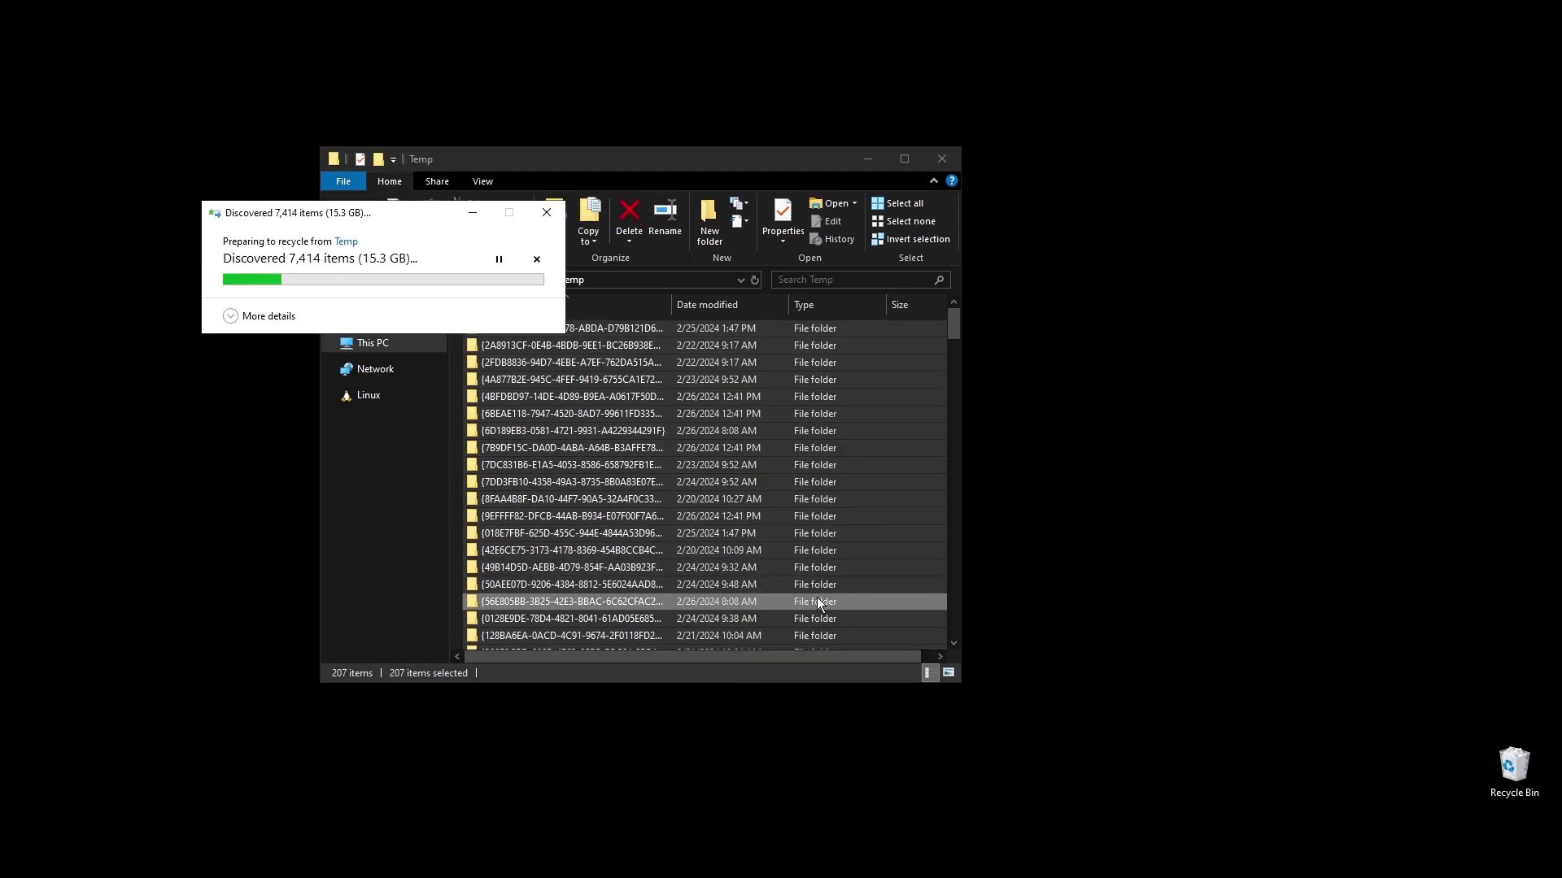
key(Return)
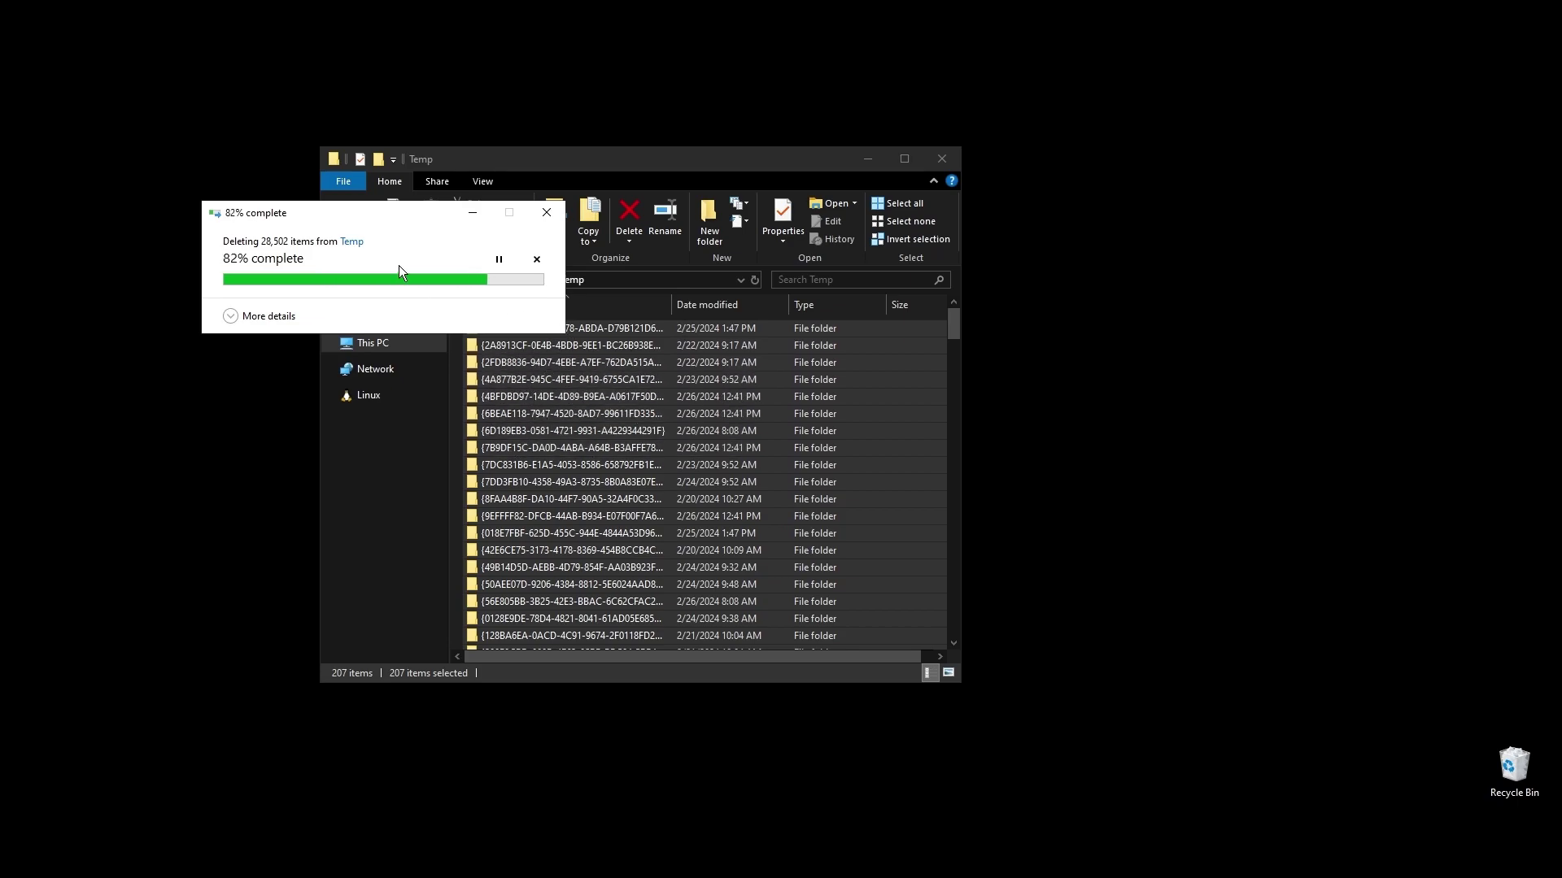
click(439, 379)
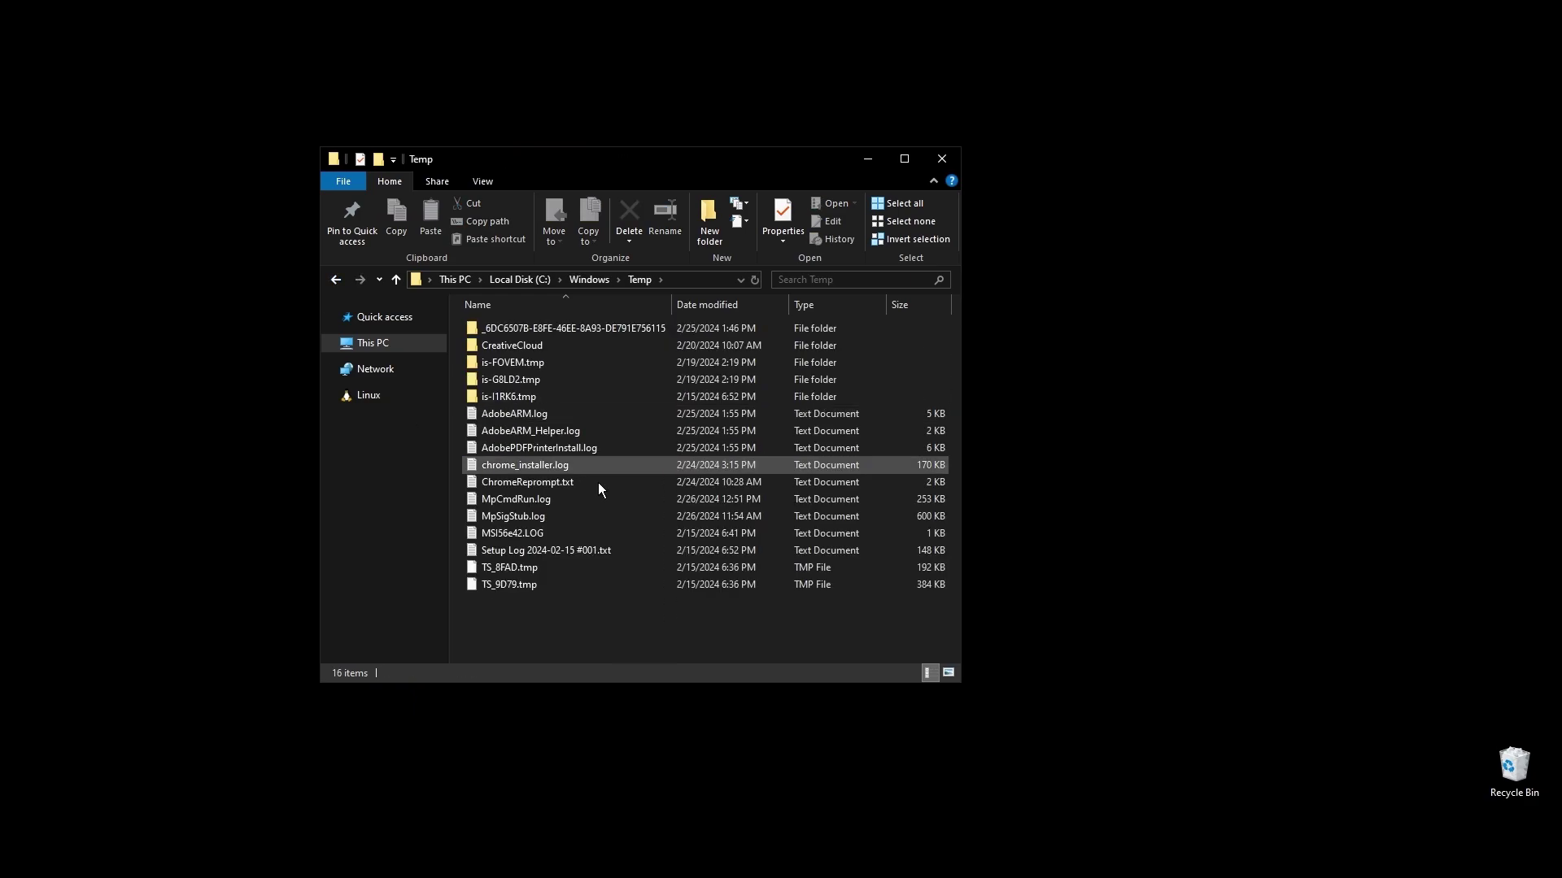
- Delete the contents of the C:\Windows\Temp folder reached through the 5. Cleanup 2 shortcut
drag(637, 662, 532, 357)
key(Delete)
click(732, 348)
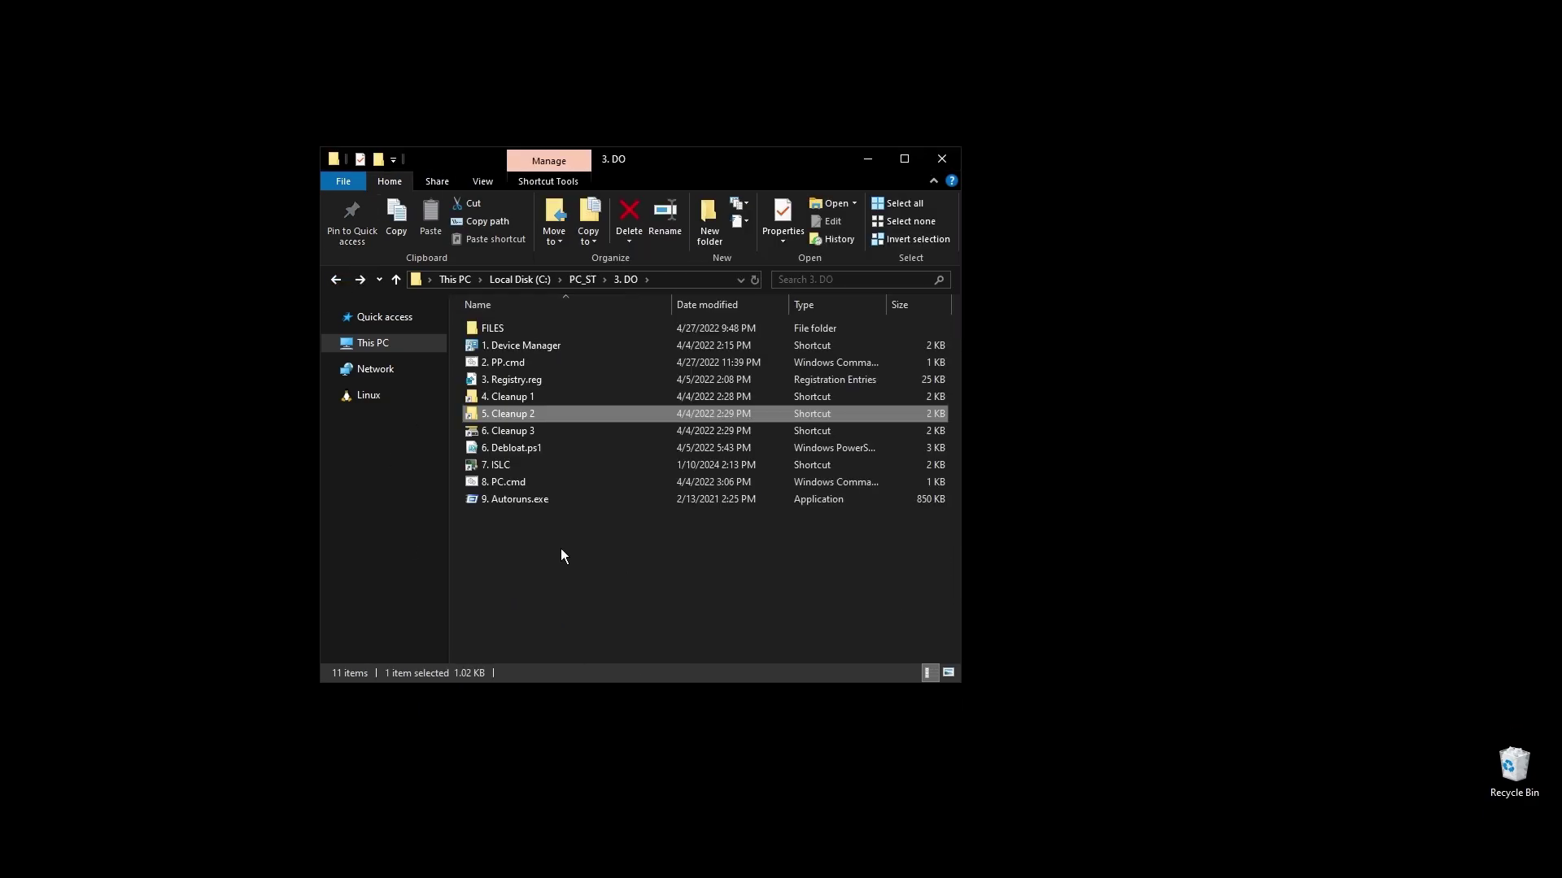
- Run Disk Cleanup on drive C: through the 6. Cleanup 3 shortcut and permanently delete the selected files
double_click(520, 430)
click(736, 456)
click(172, 393)
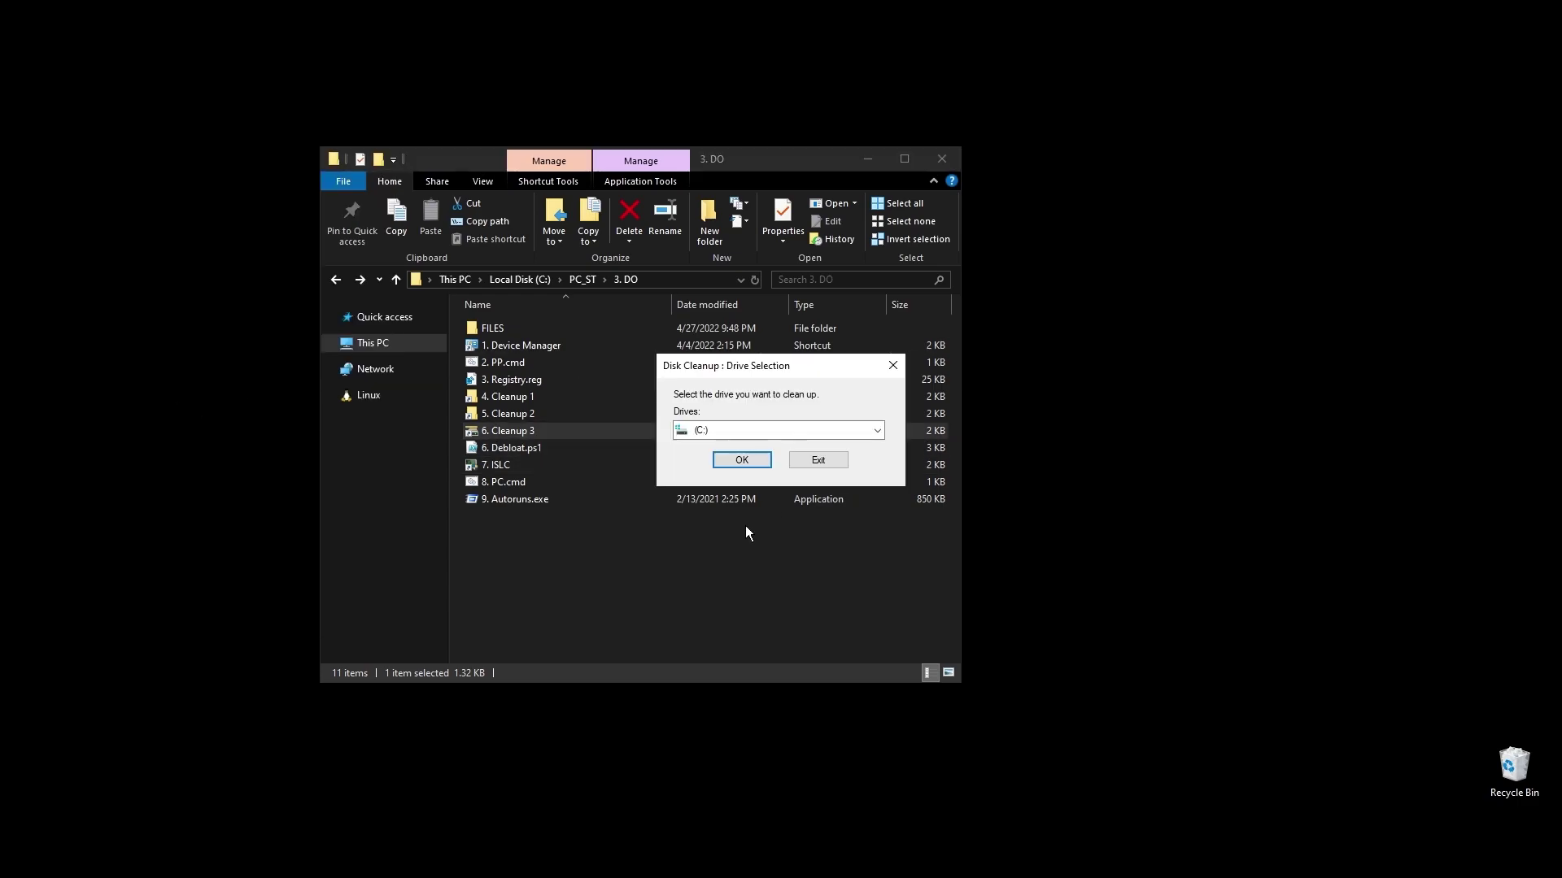
key(Return)
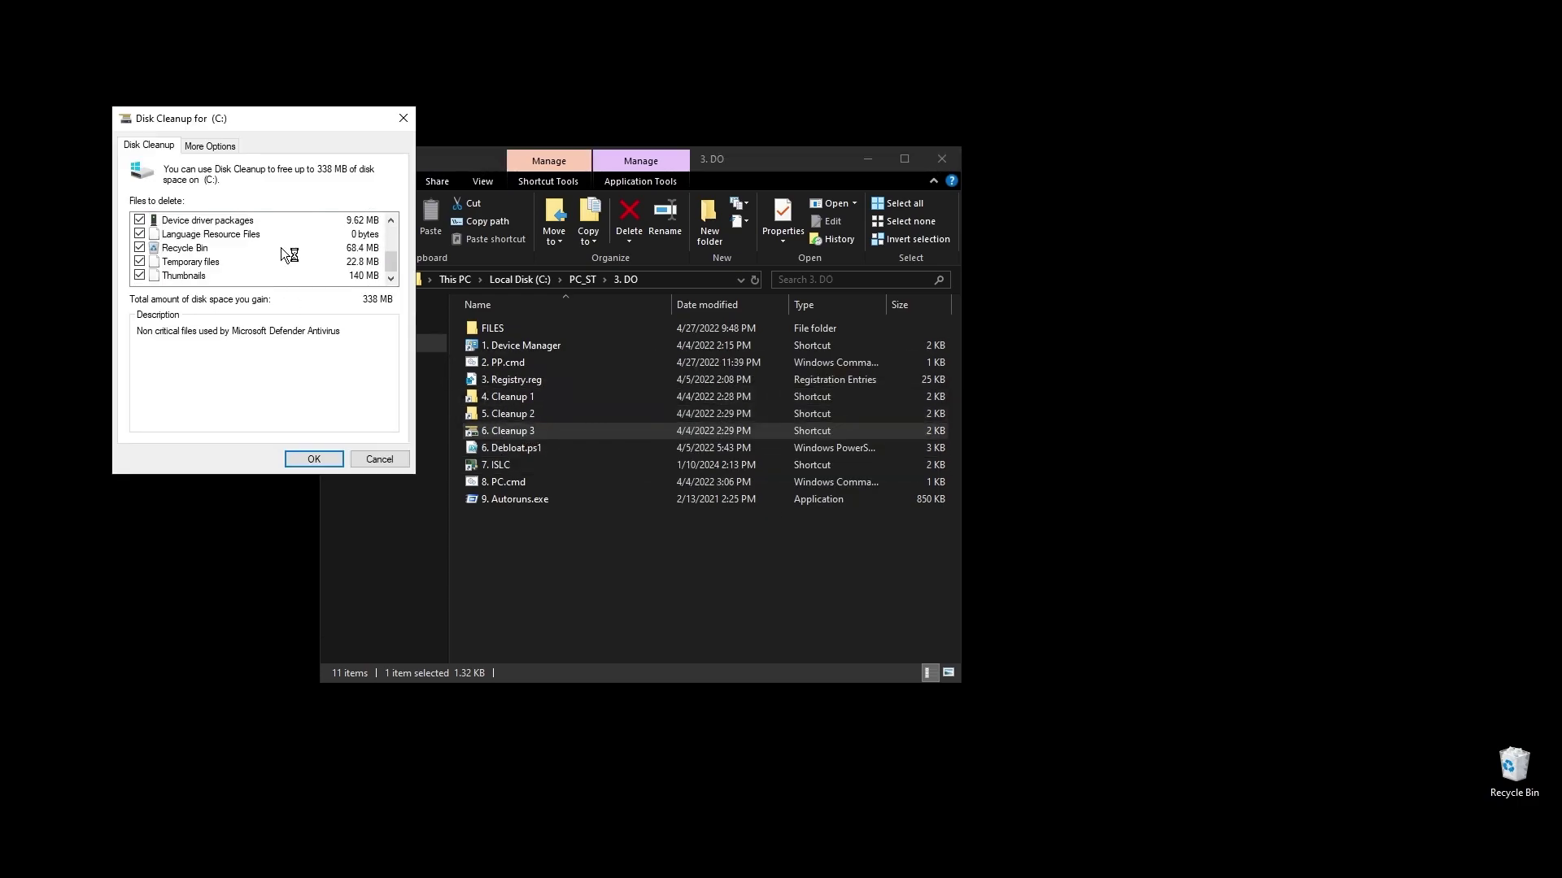
click(313, 459)
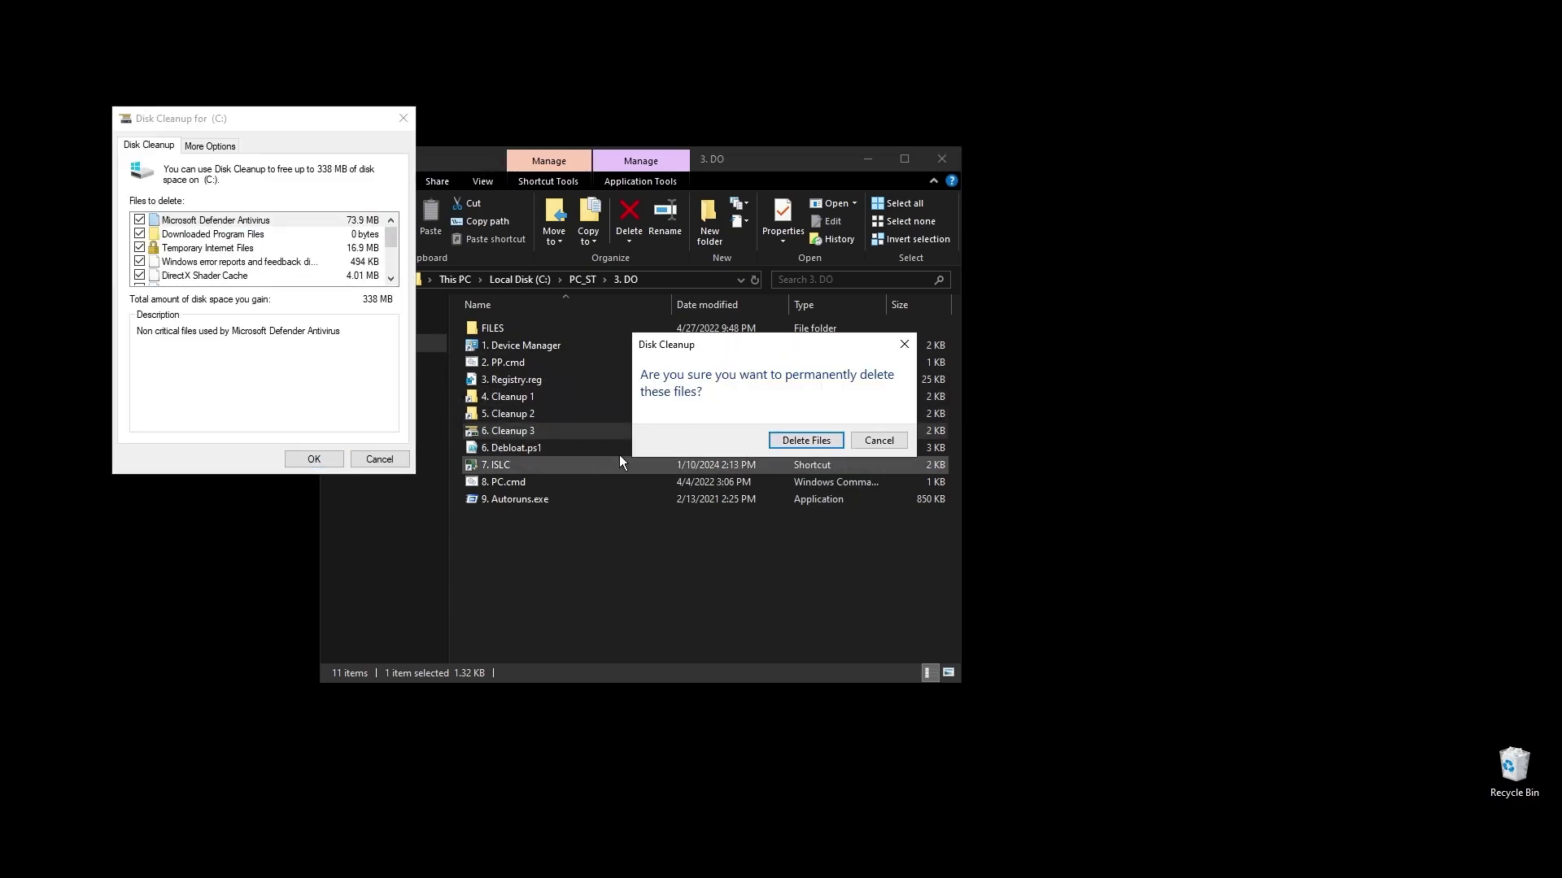
click(780, 440)
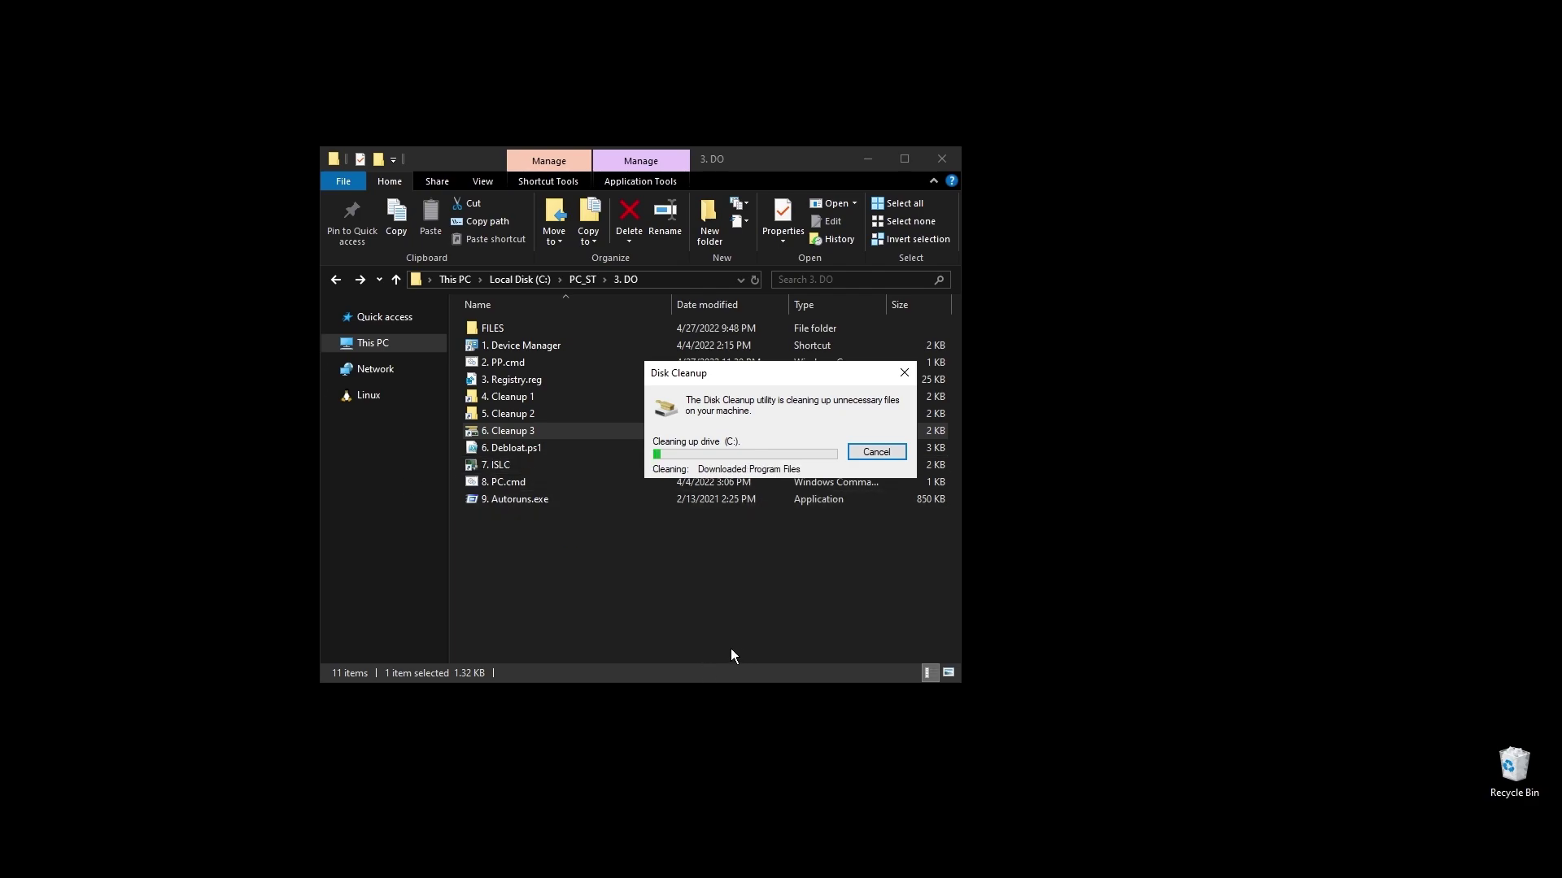
drag(782, 373, 1204, 407)
click(825, 594)
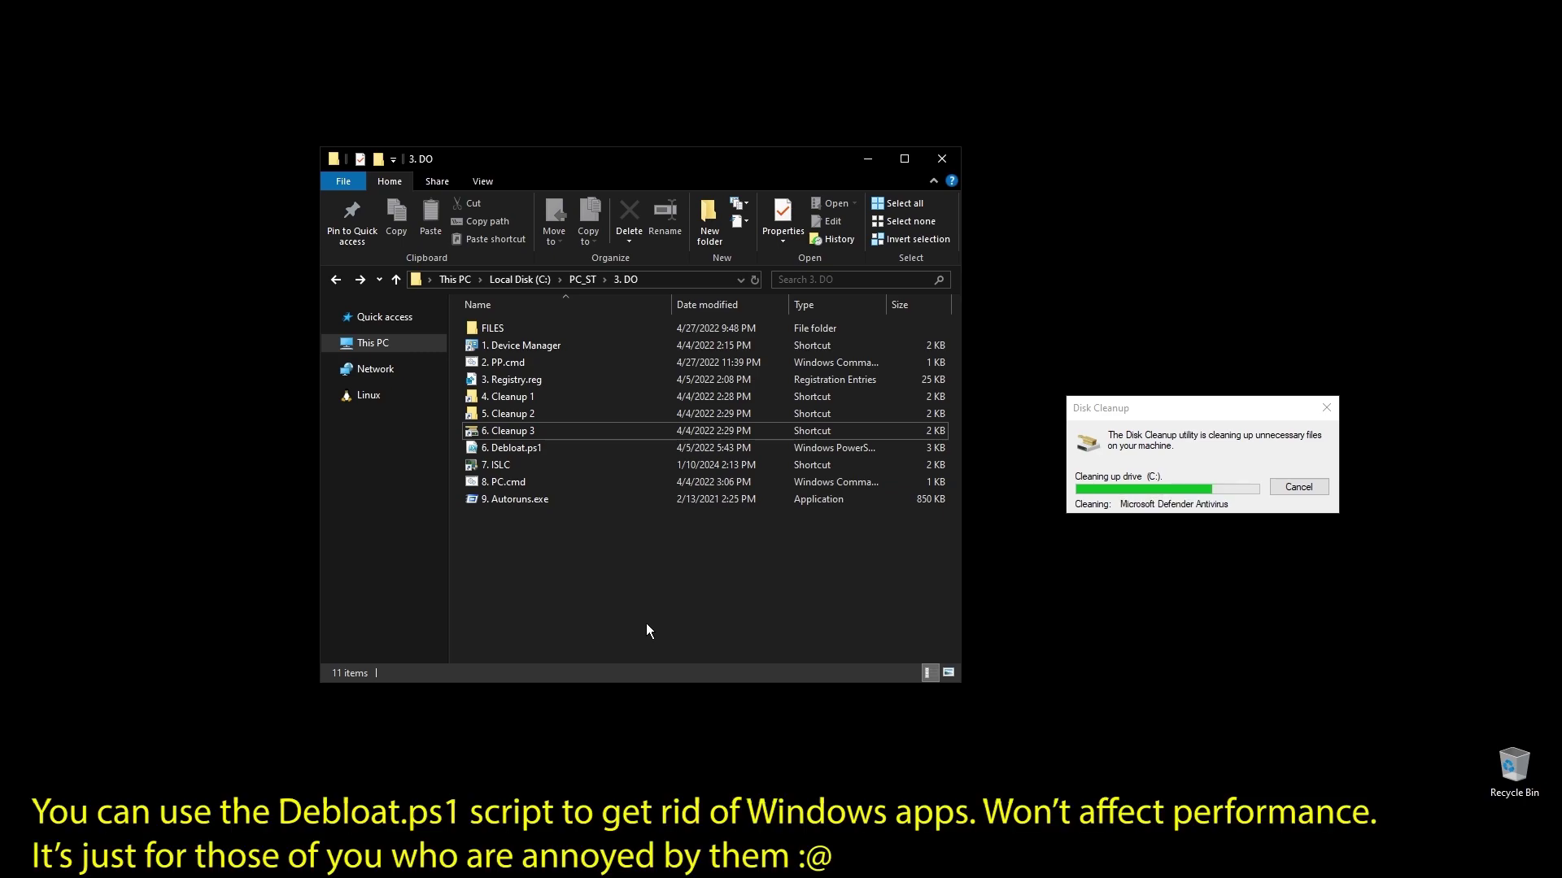
- Open 7. ISLC, restart its monitoring with a wanted timer resolution of 0.50, and minimize it
click(495, 468)
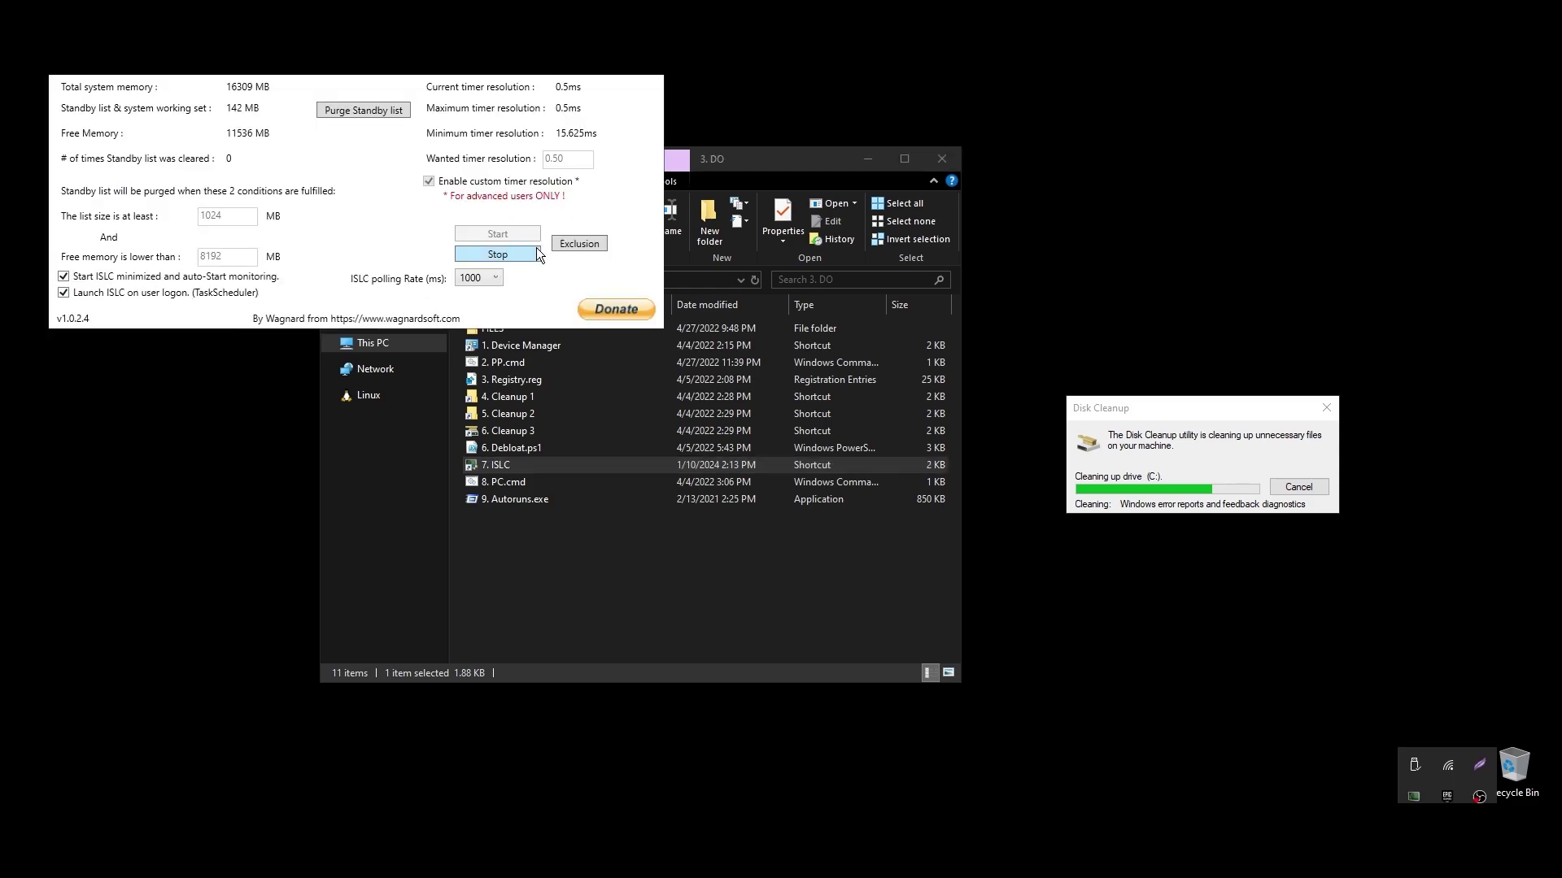
click(500, 257)
drag(568, 160, 512, 166)
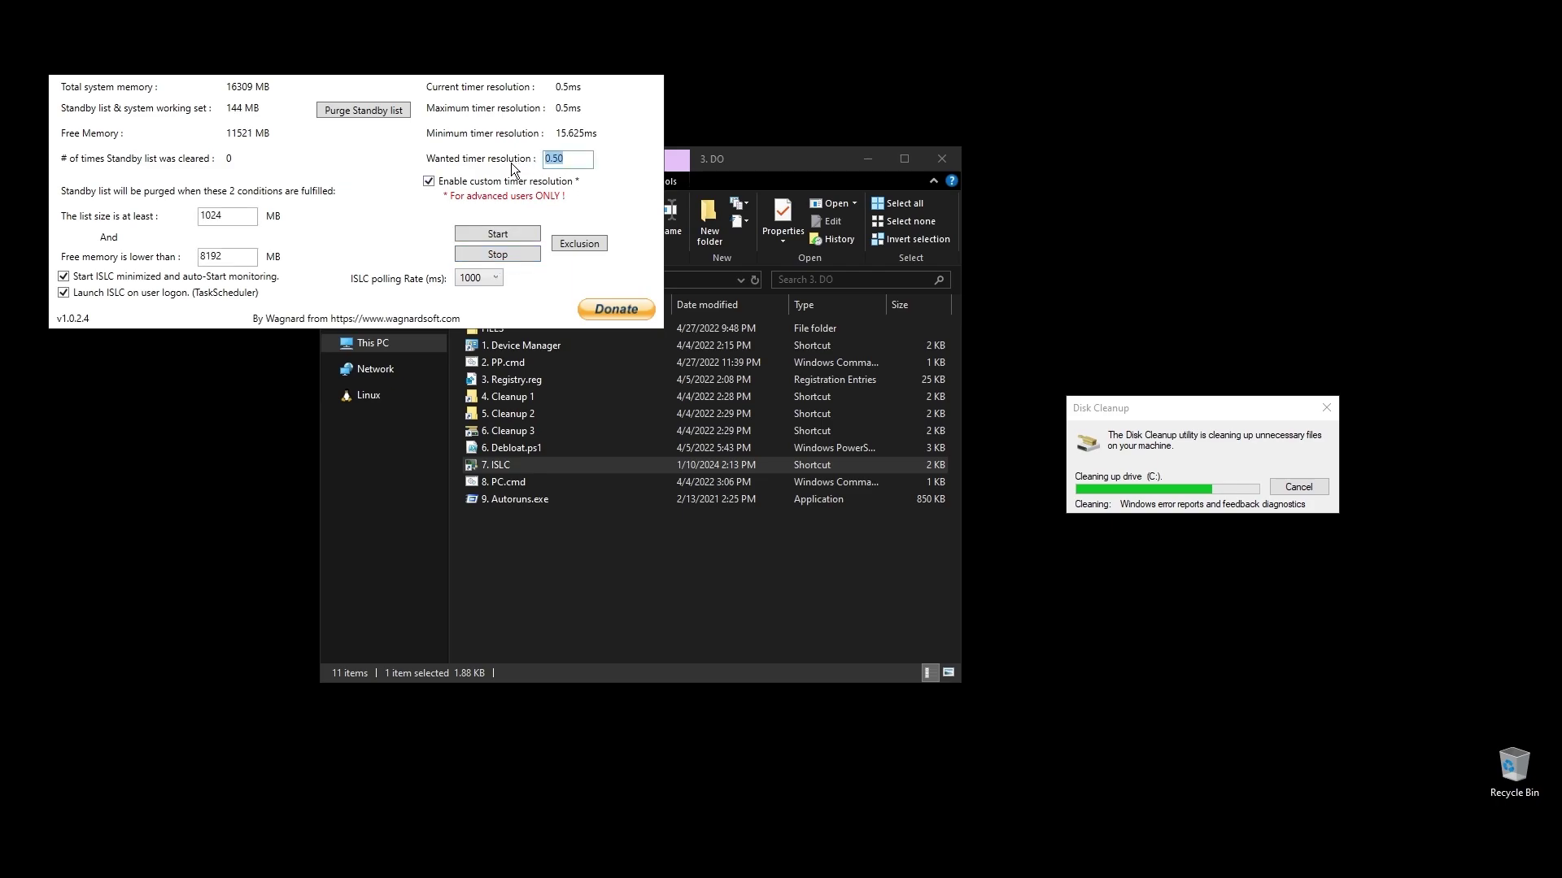
text(00)
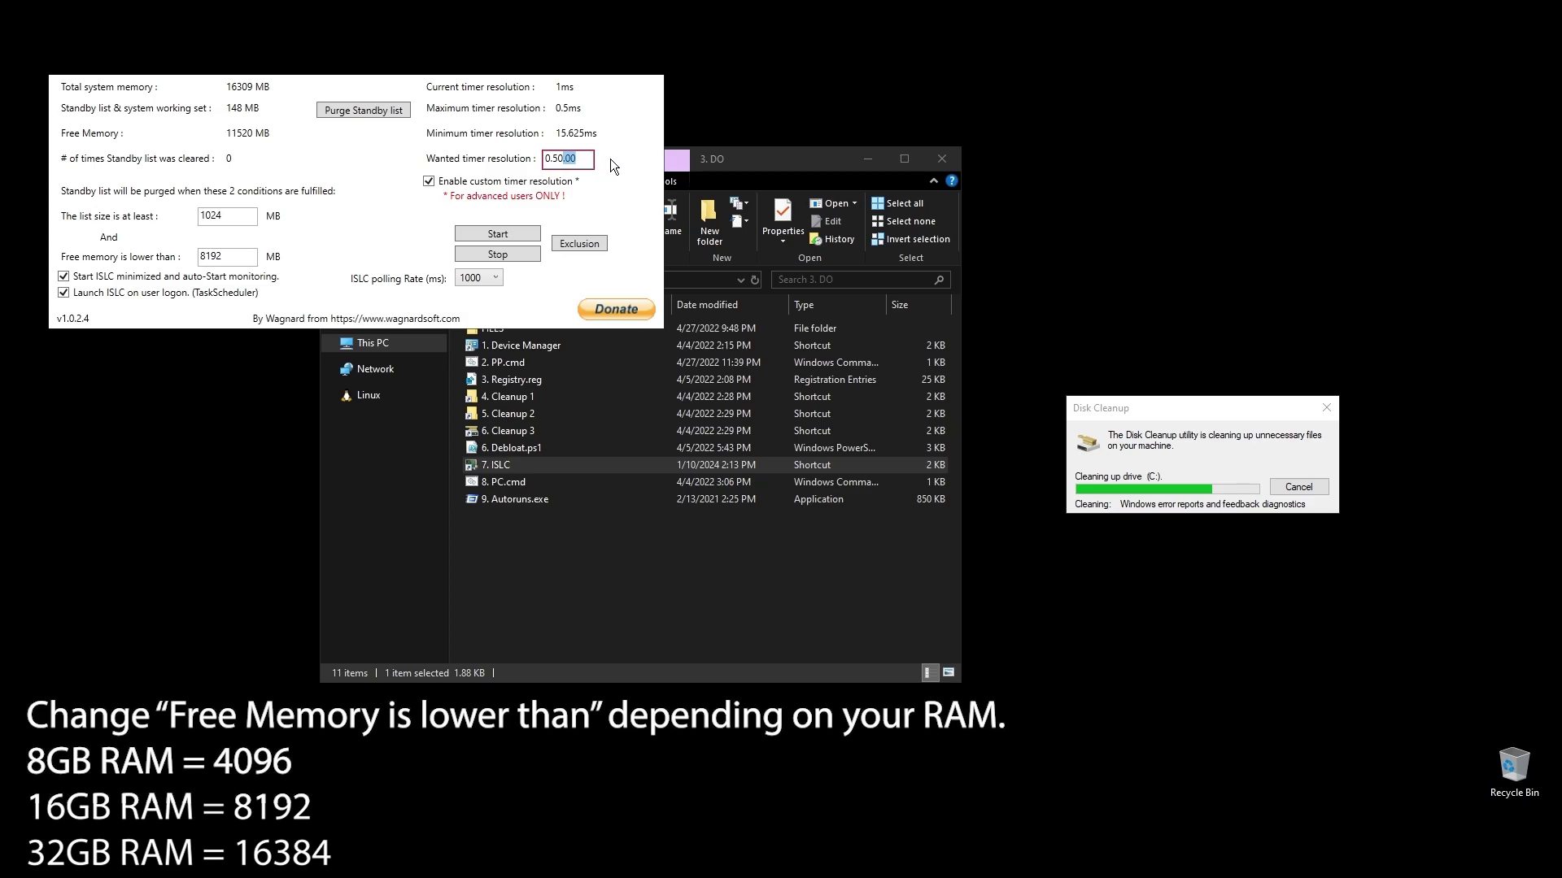
key(Delete)
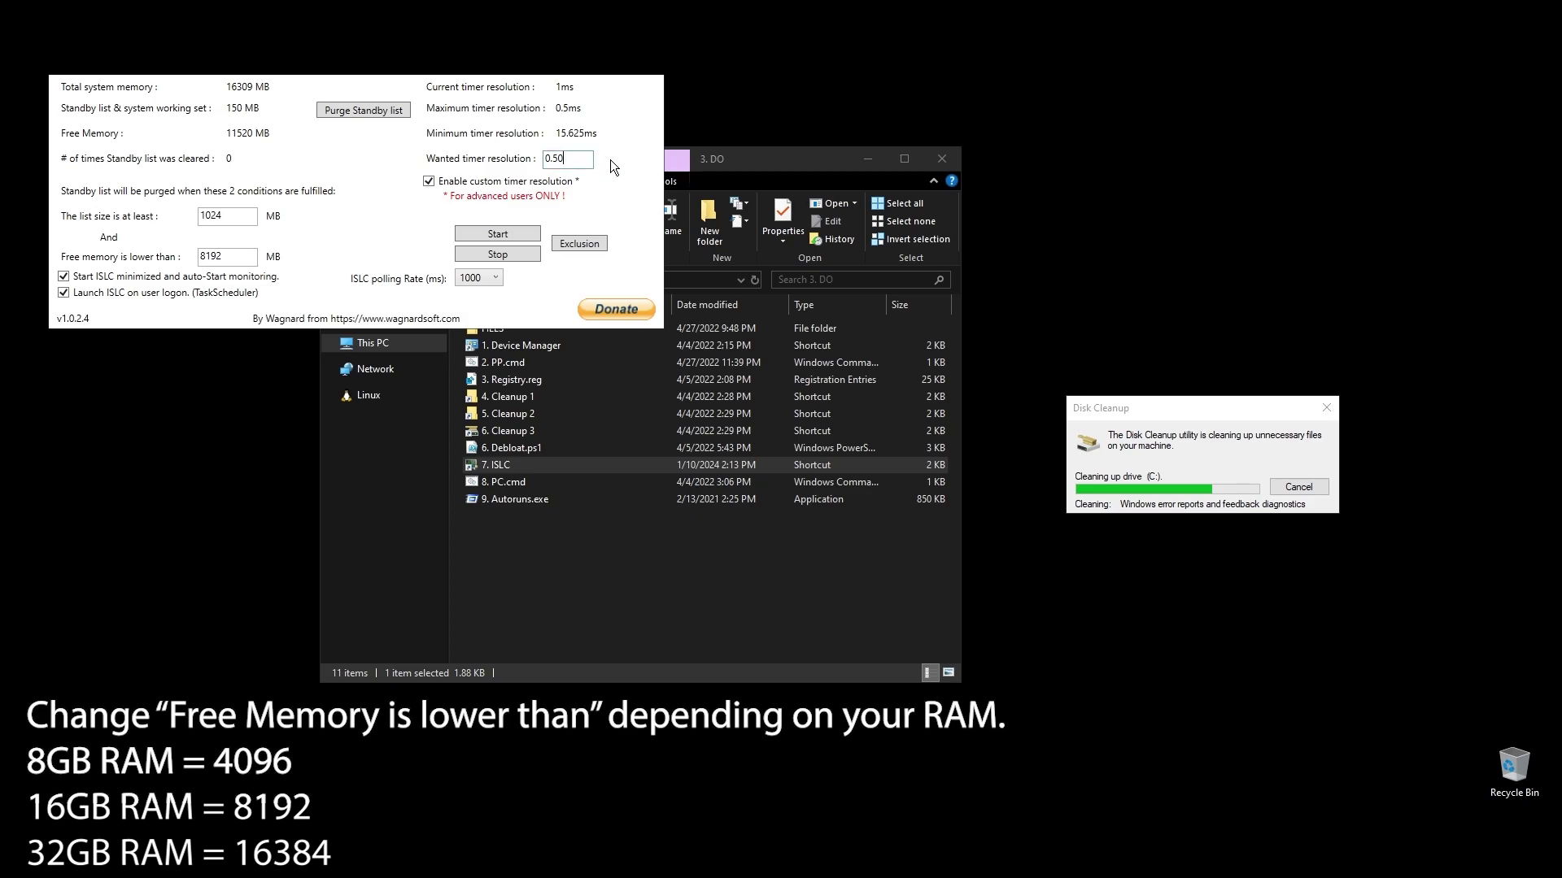
click(475, 232)
drag(455, 72, 904, 505)
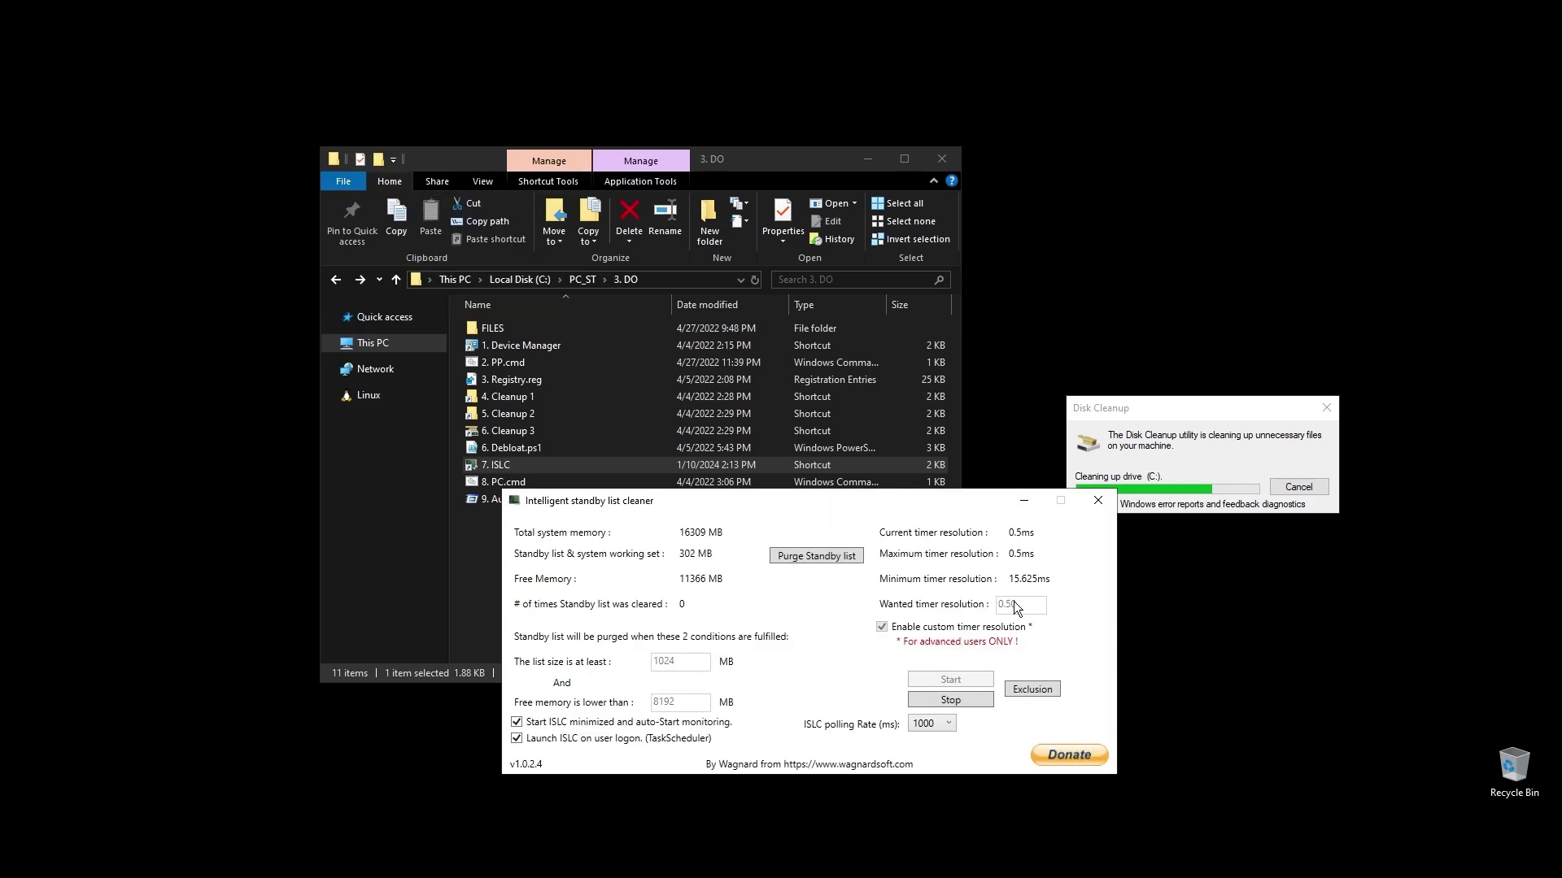
click(1018, 500)
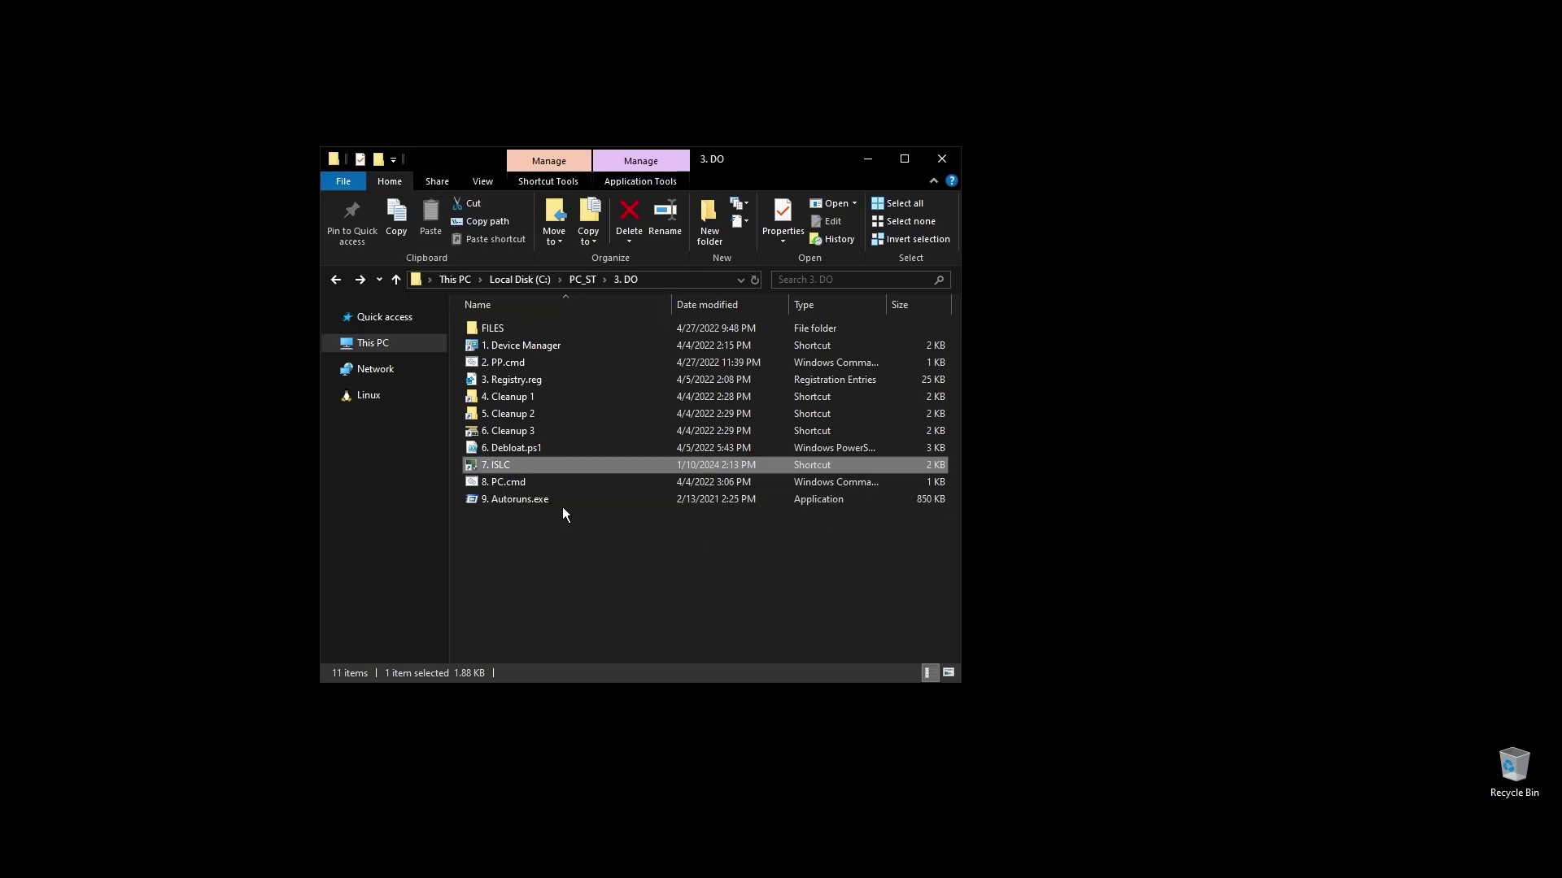
- Run 8. PC.cmd as administrator to rebuild the performance counters and set the boot timer options, and close its console
right_click(506, 485)
click(598, 191)
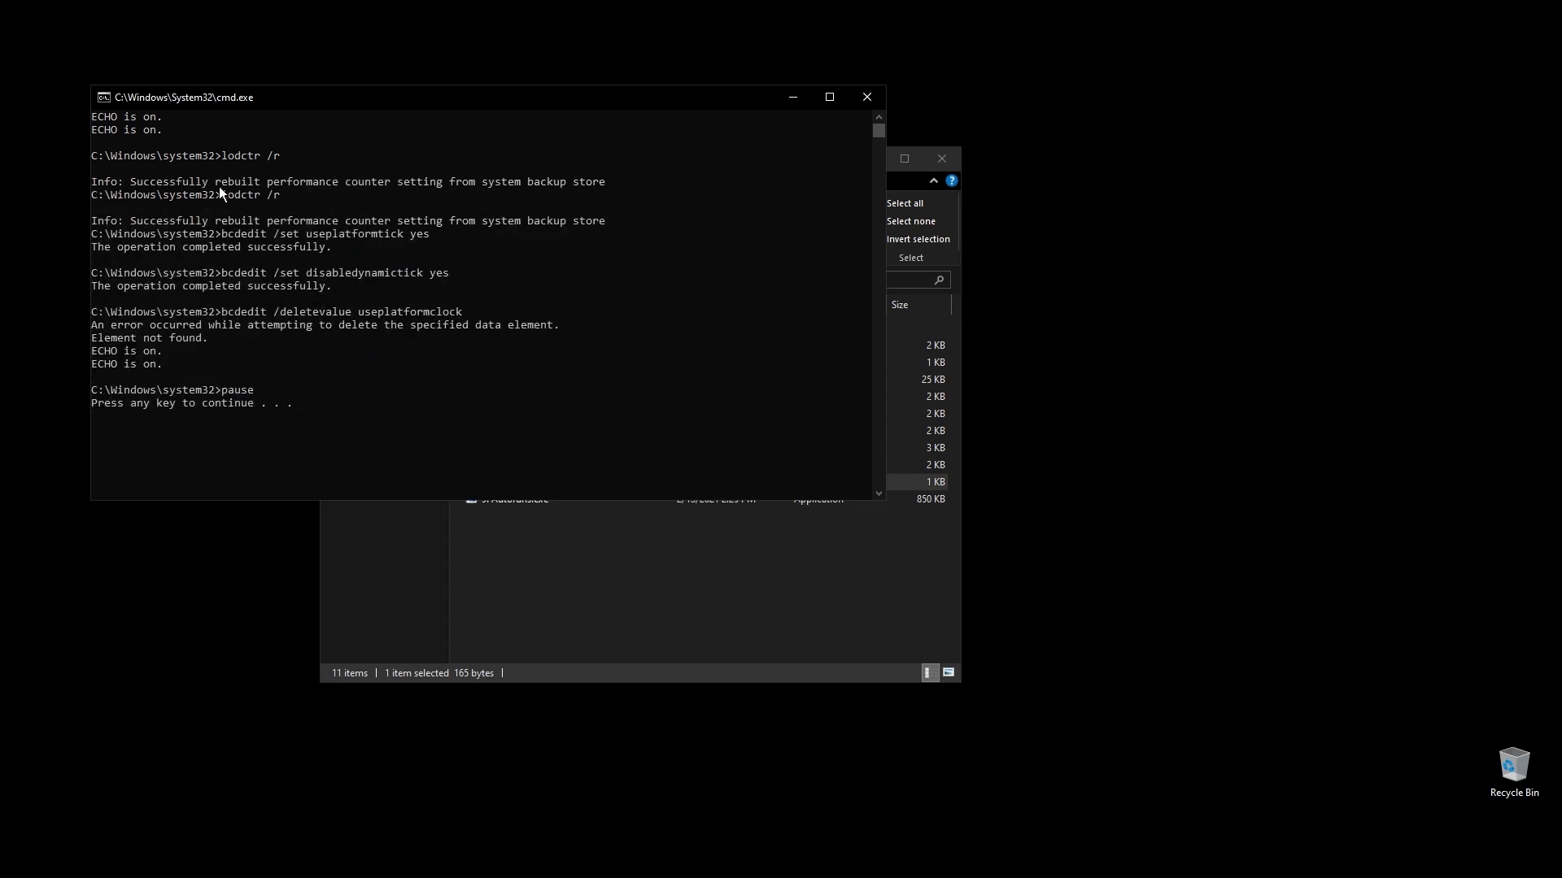
drag(133, 183, 392, 184)
key(Return)
key(Return)
- Run 9. Autoruns.exe and disable the Adobe CCXProcess, Adobe Creative Cloud, Lightshot and Razer AppEngine logon entries
click(505, 500)
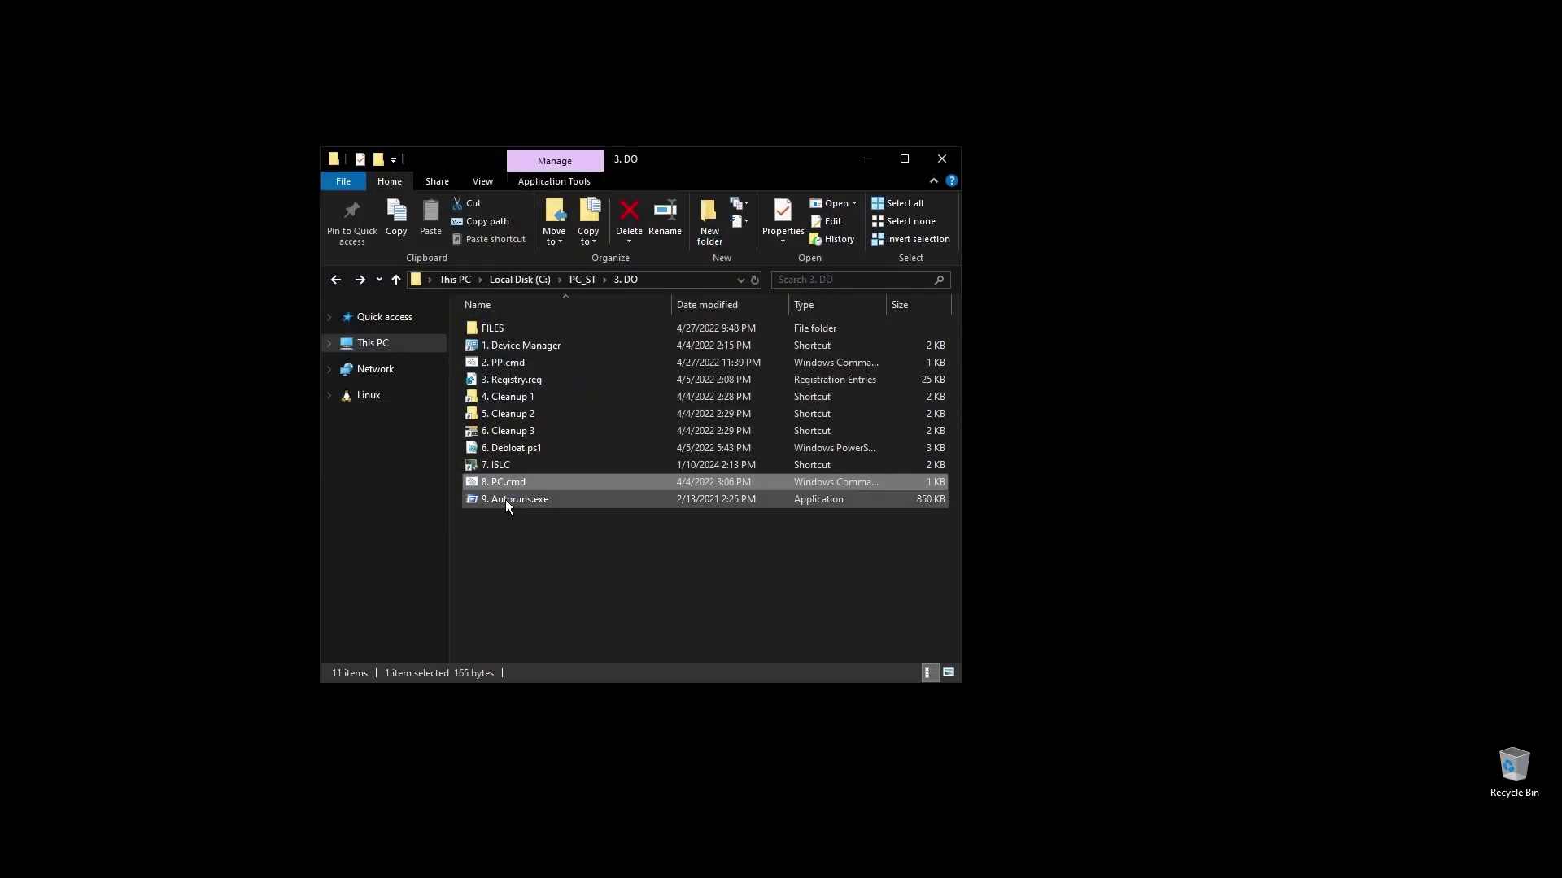
right_click(505, 499)
click(626, 530)
click(654, 321)
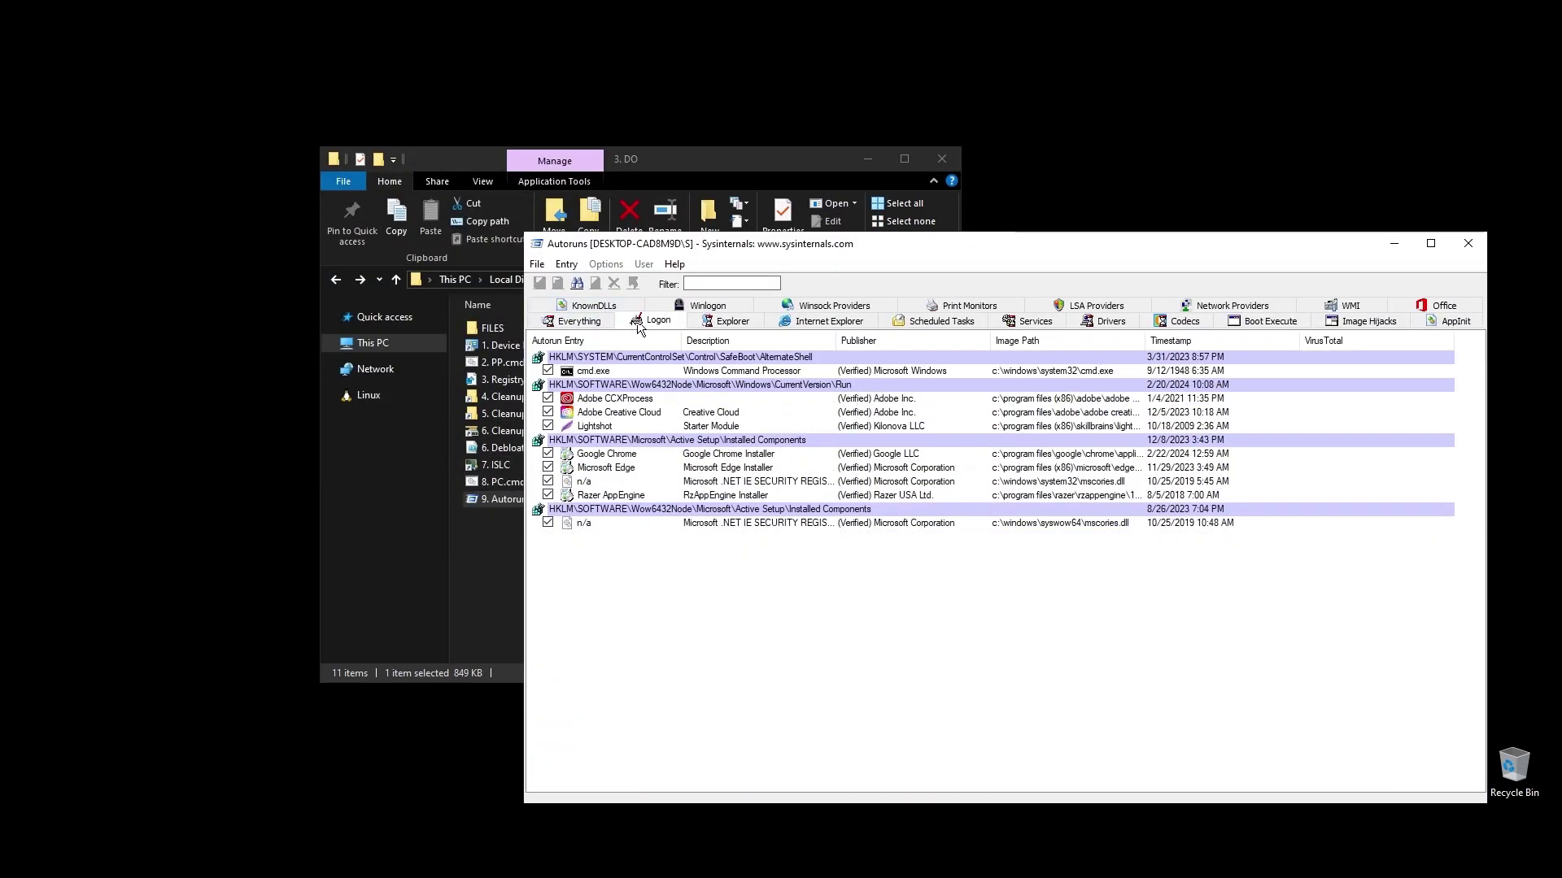
click(548, 398)
click(548, 412)
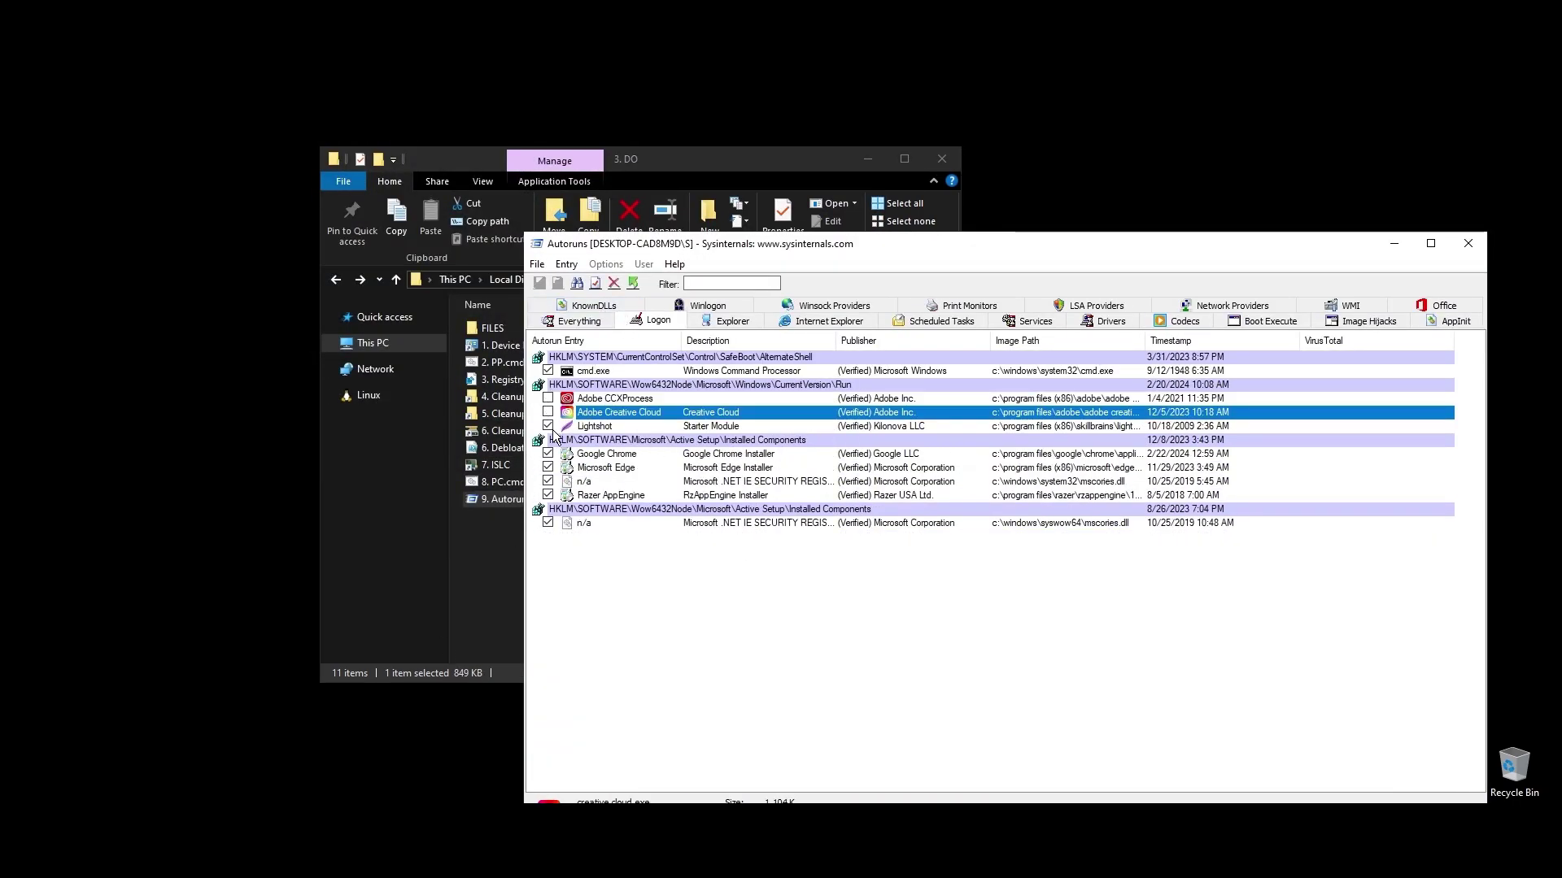
click(548, 426)
click(548, 494)
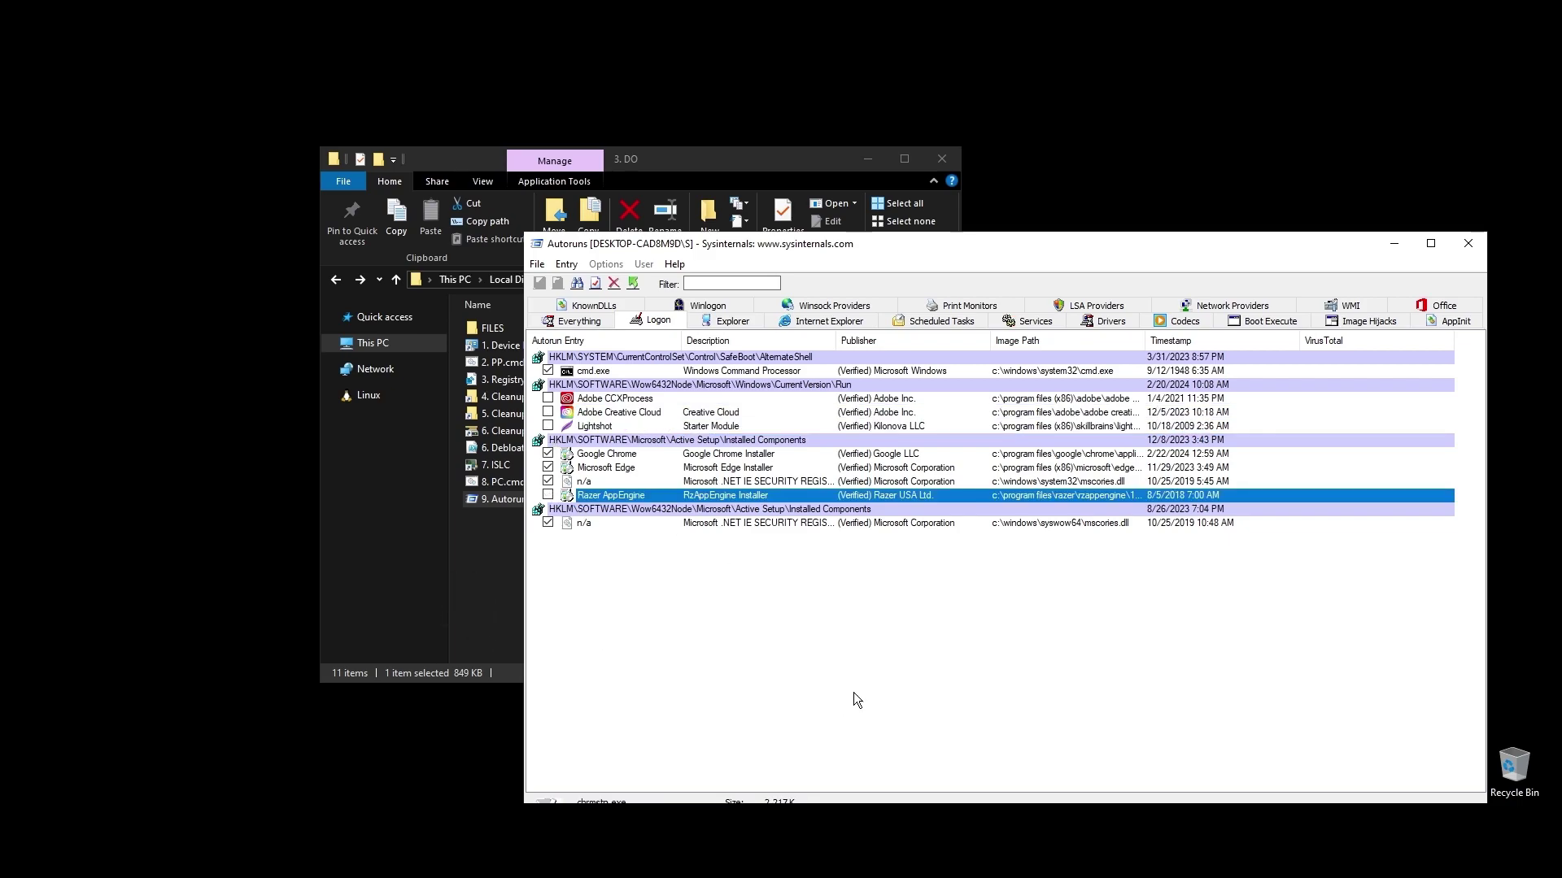
- Disable the AnyDesk, nordvpn-service, NordUpdaterService and nordsec-threatprotection services in Autoruns
click(893, 322)
click(1029, 321)
drag(978, 244, 943, 170)
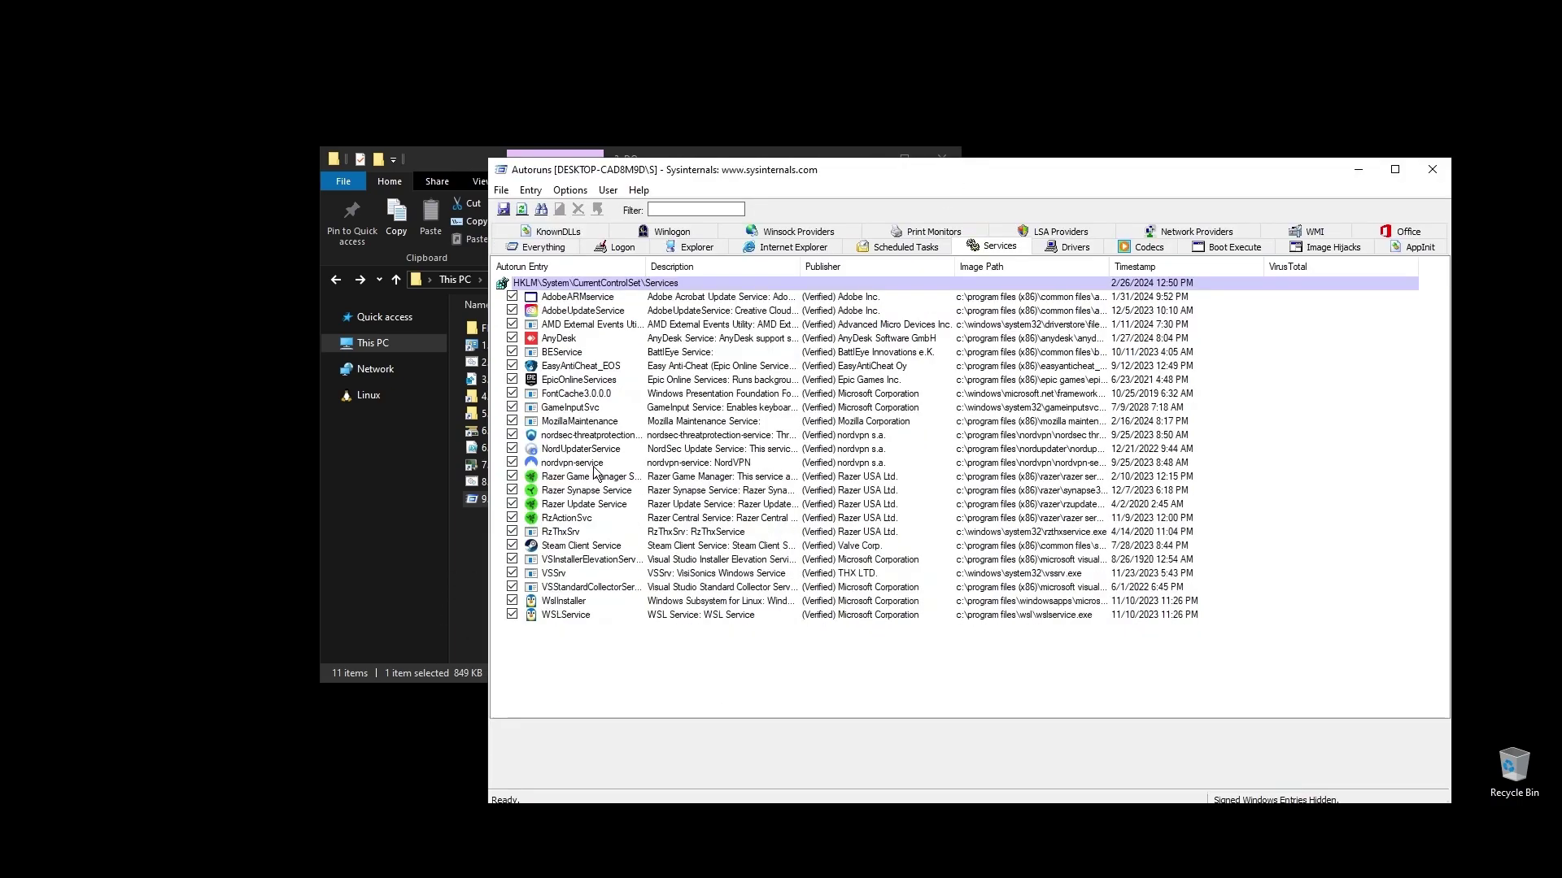
click(513, 337)
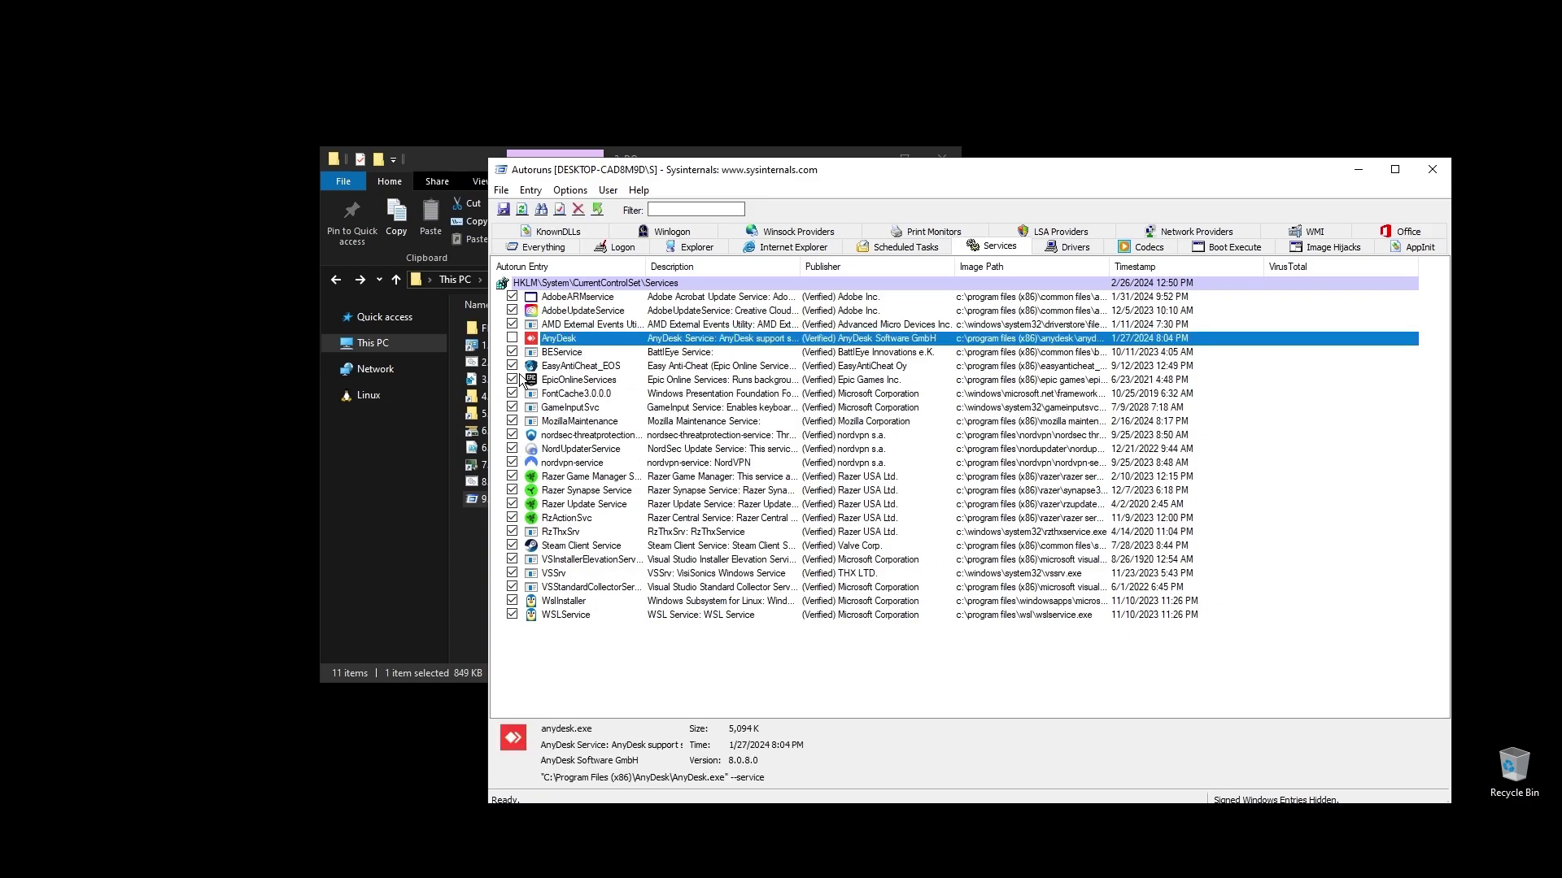
click(513, 462)
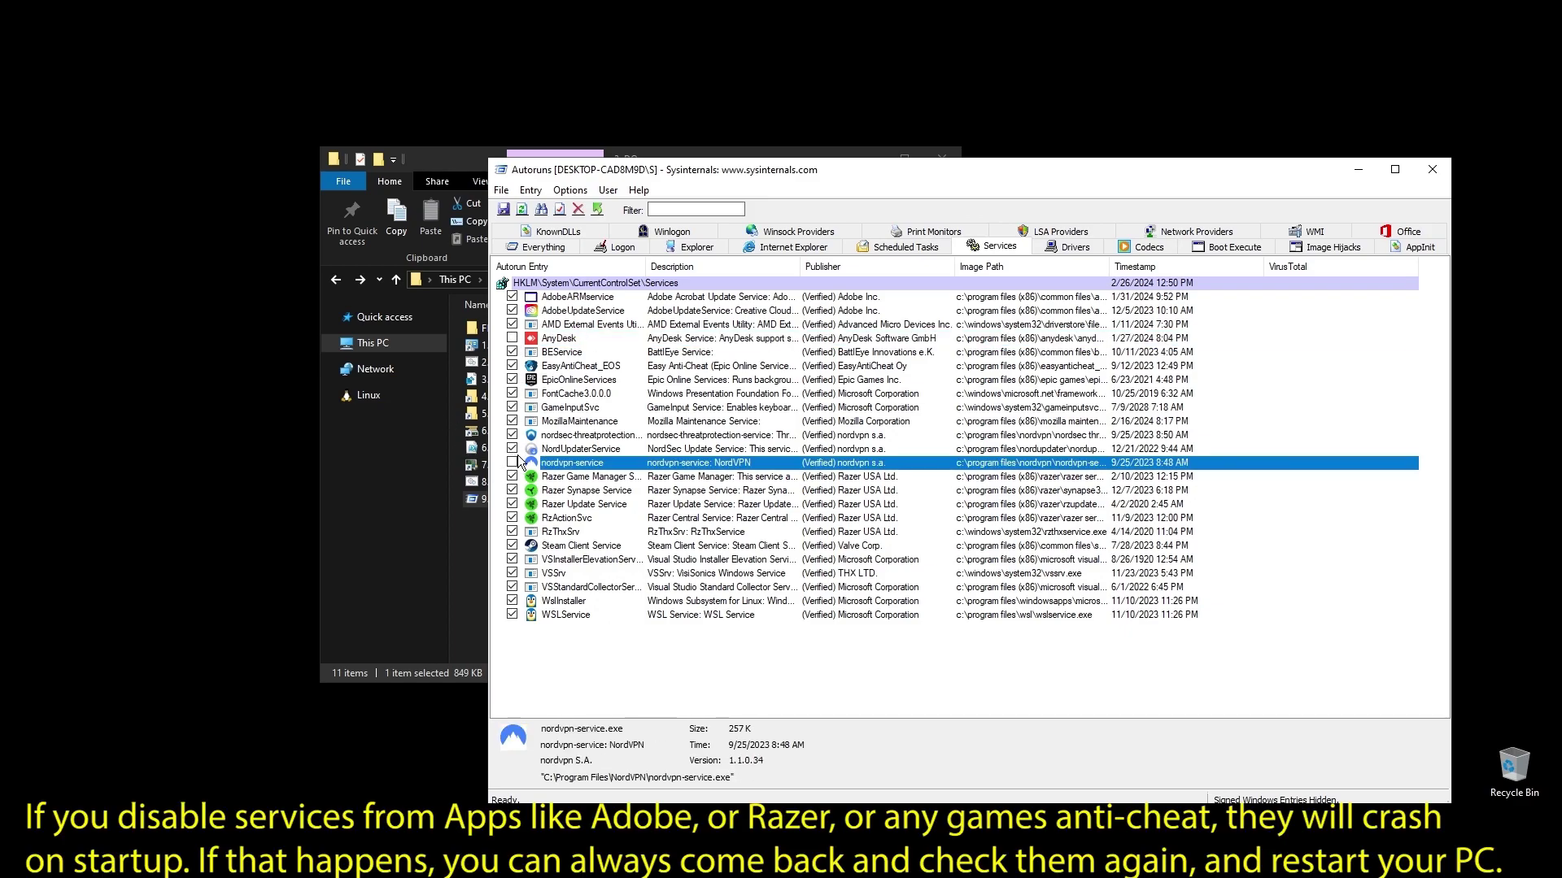
click(513, 448)
click(512, 434)
- Disable the Razer Game Manager, Razer Synapse, Razer Update, RzActionSvc and Steam Client services
click(513, 476)
click(512, 490)
click(513, 503)
click(512, 517)
click(512, 545)
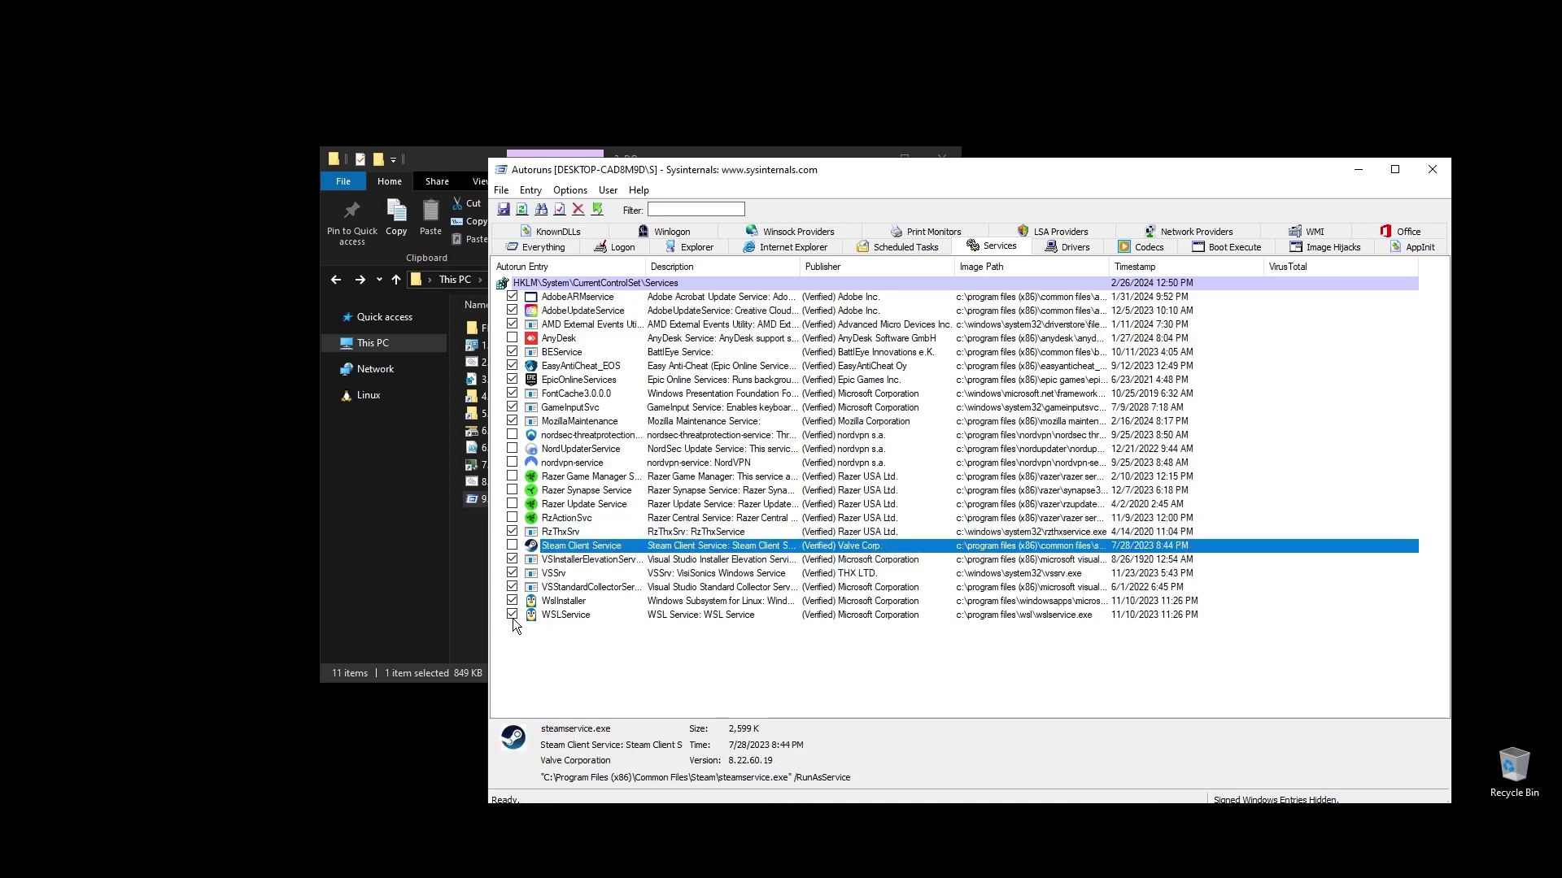
- Disable the WSLService and WslInstaller services and close Autoruns
click(513, 614)
click(512, 600)
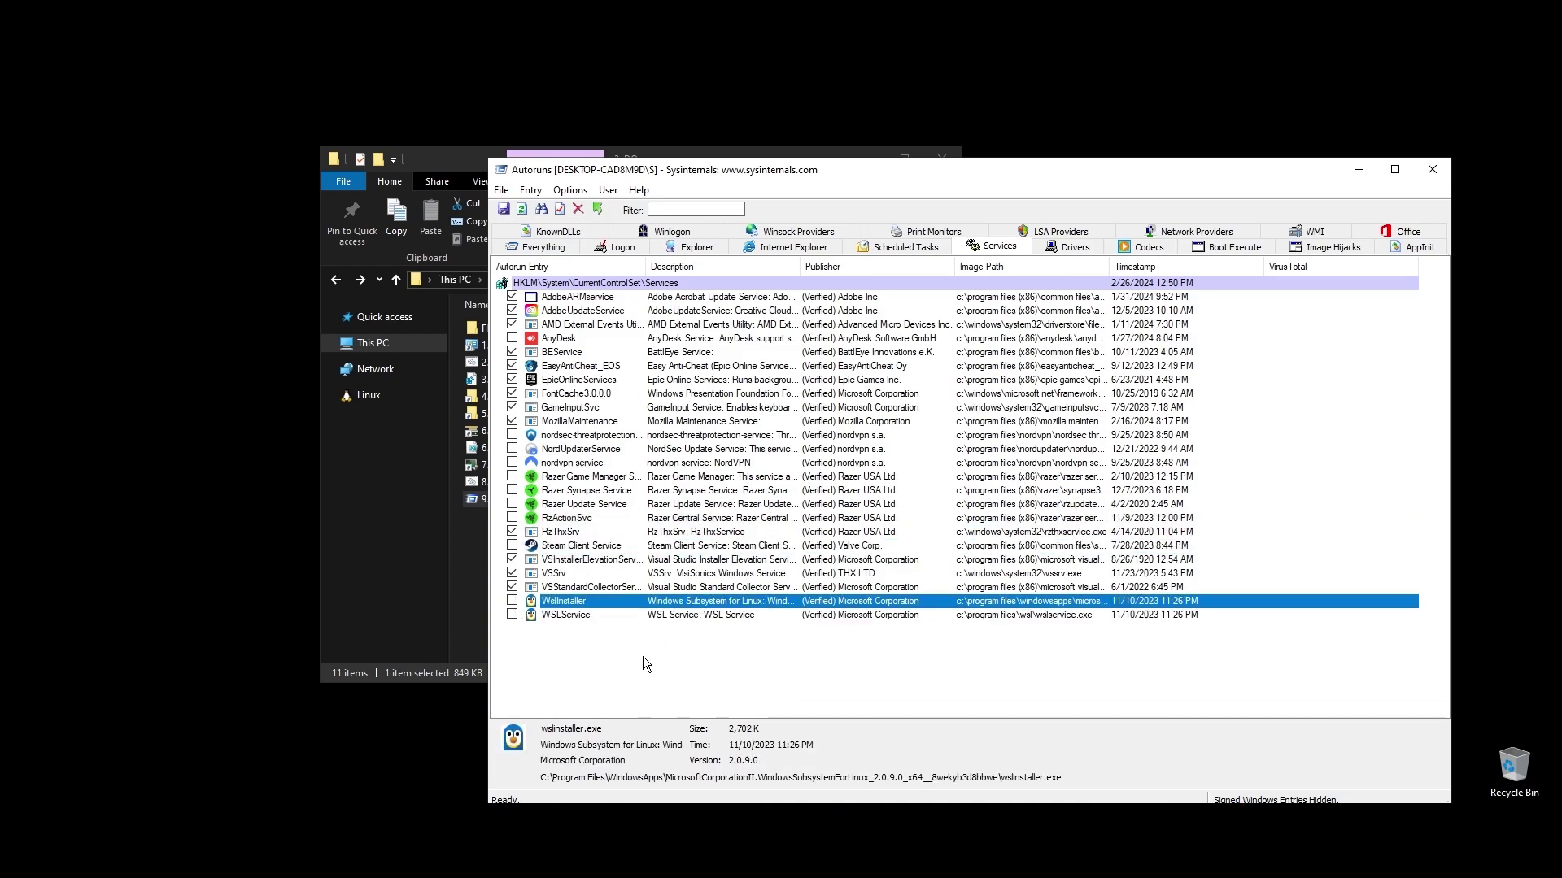
click(755, 656)
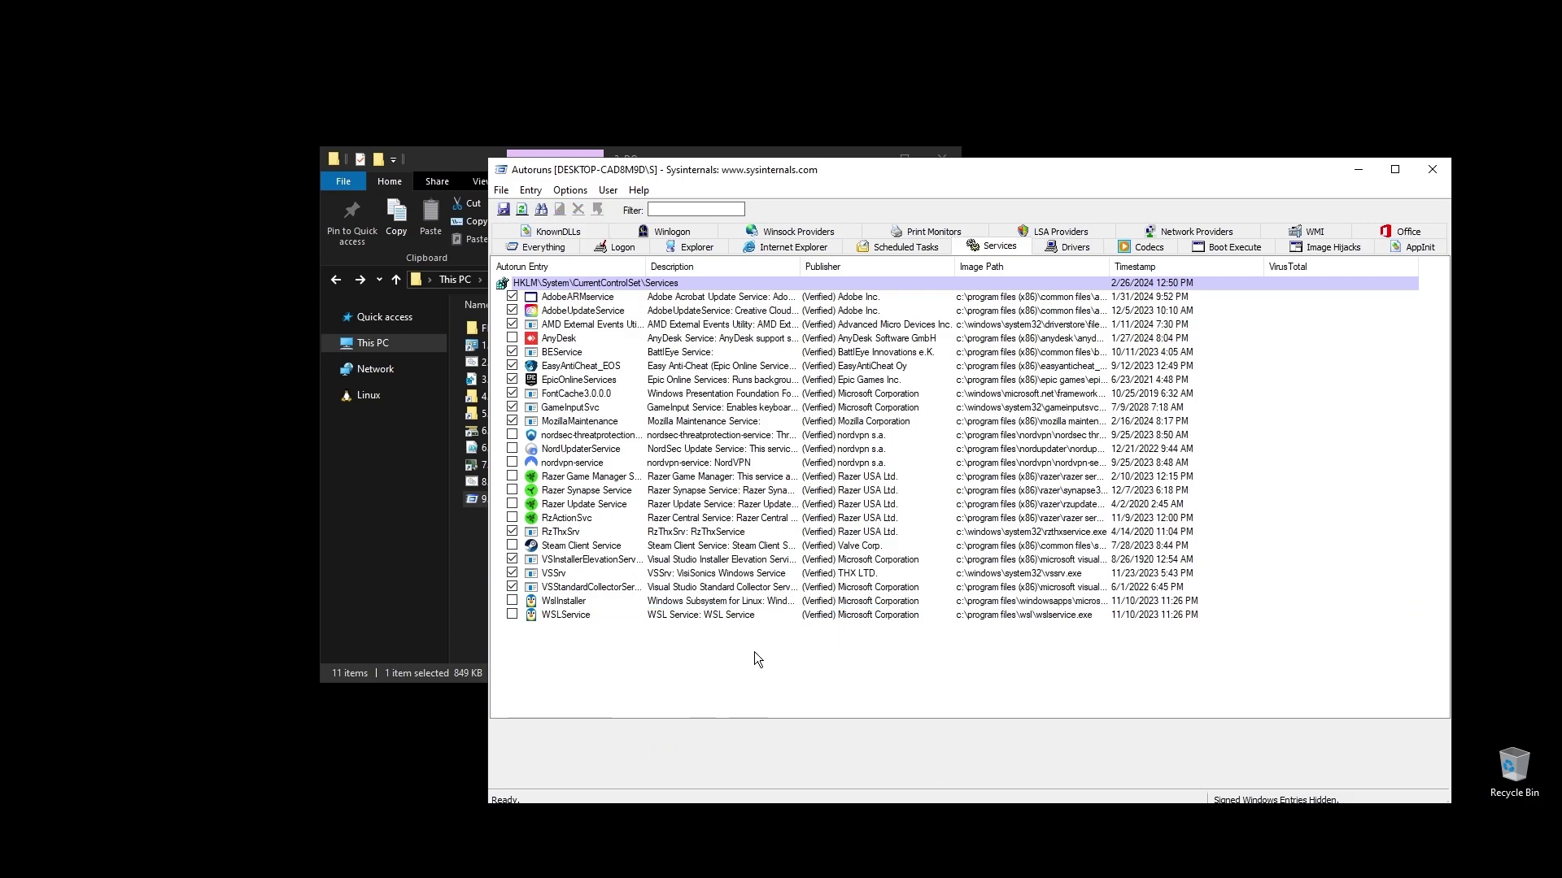
key(alt+F4)
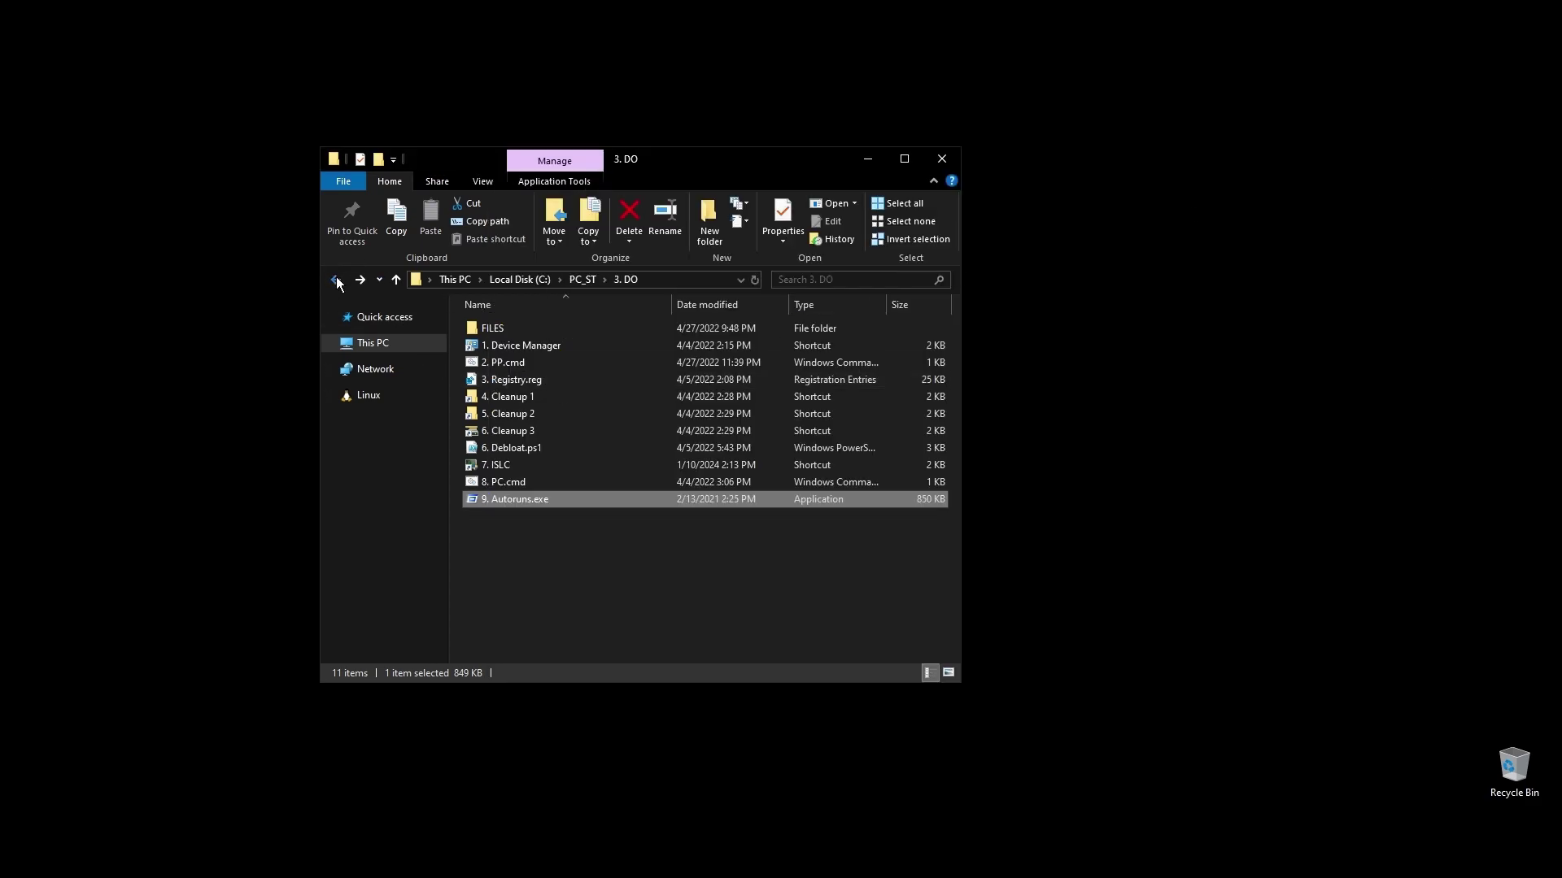
- Run Display Driver Uninstaller.exe as administrator from the DDU folder inside 4. GPU
click(336, 280)
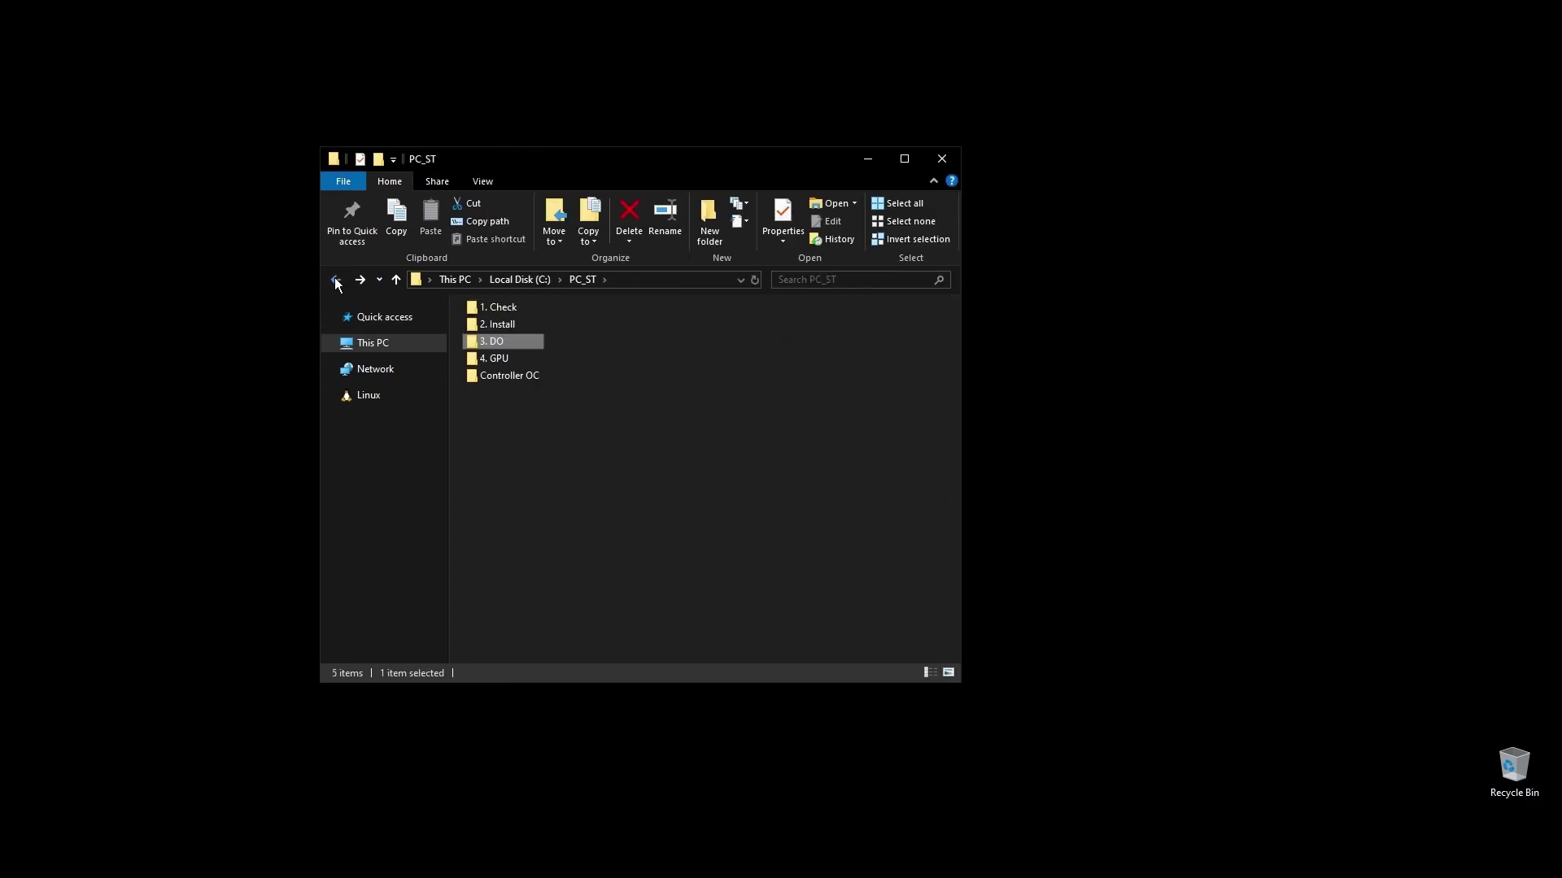
click(569, 538)
double_click(501, 358)
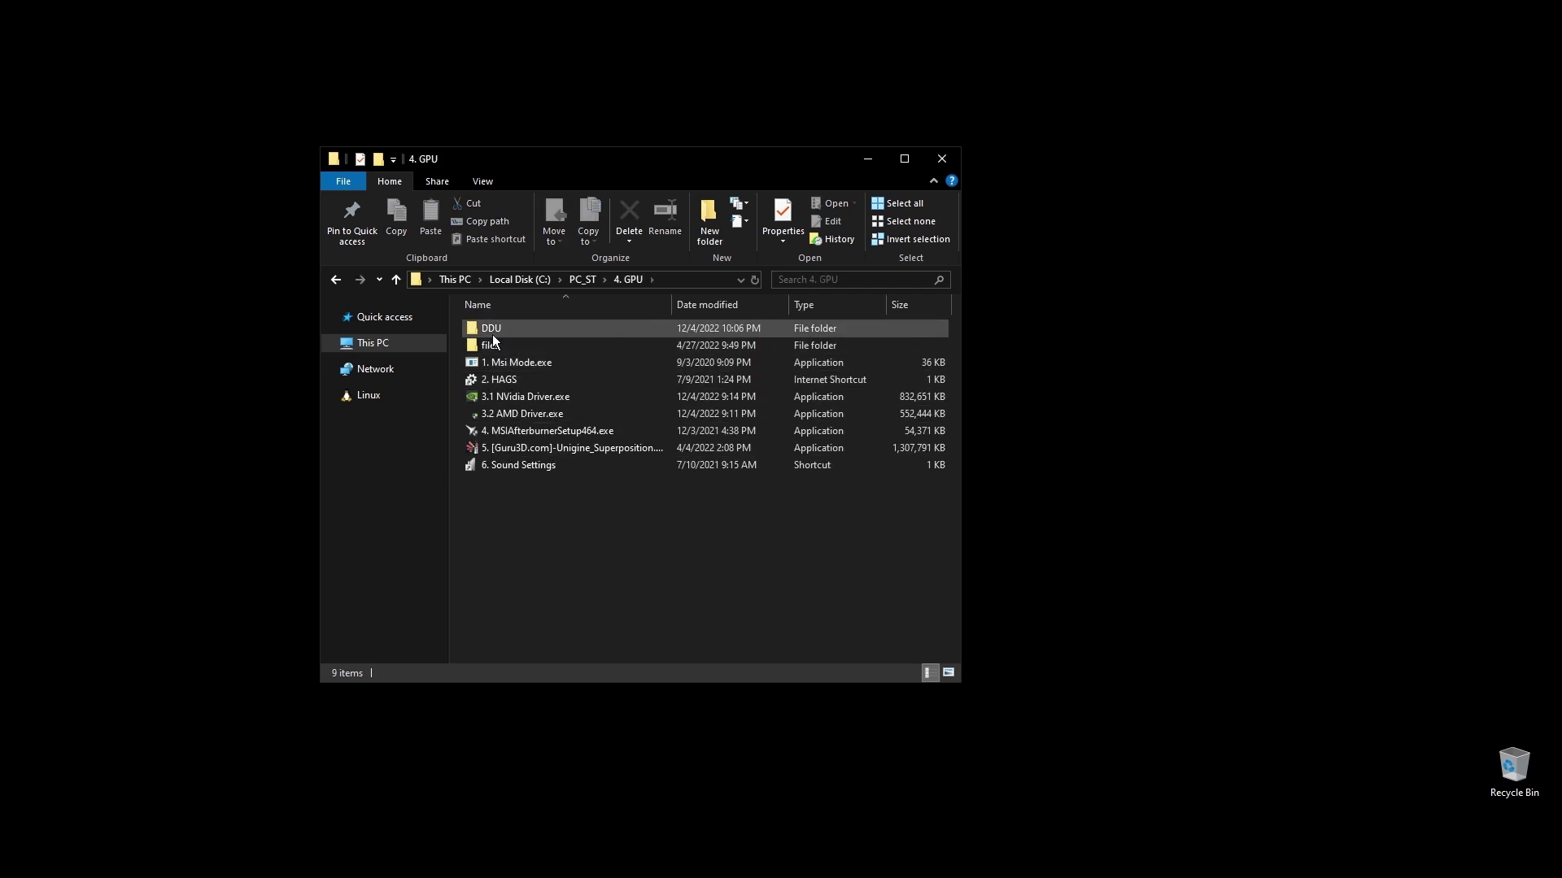
double_click(519, 327)
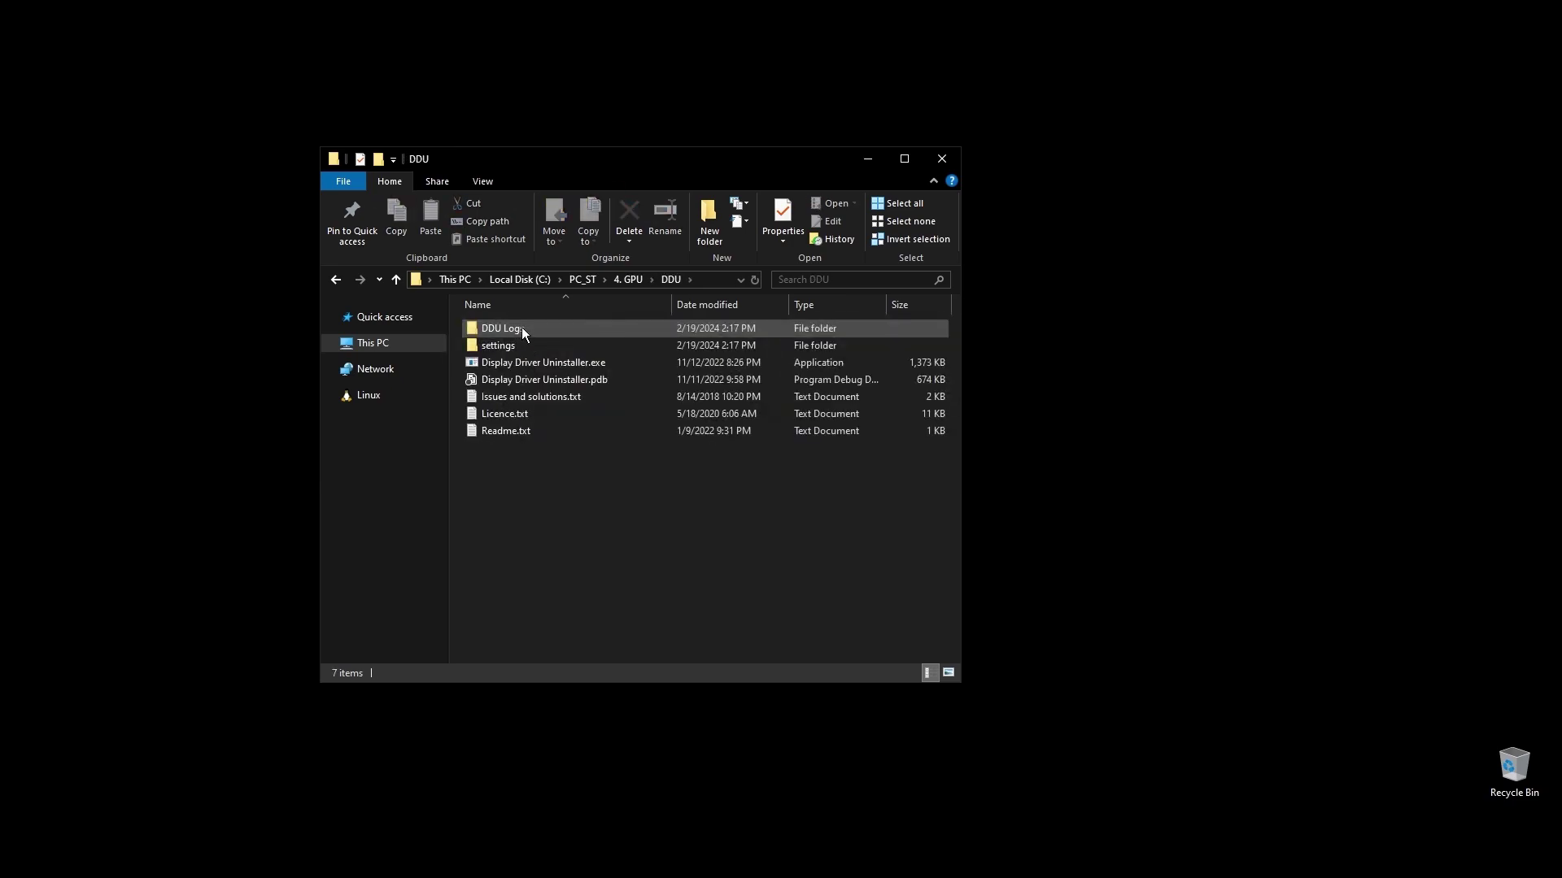
right_click(525, 366)
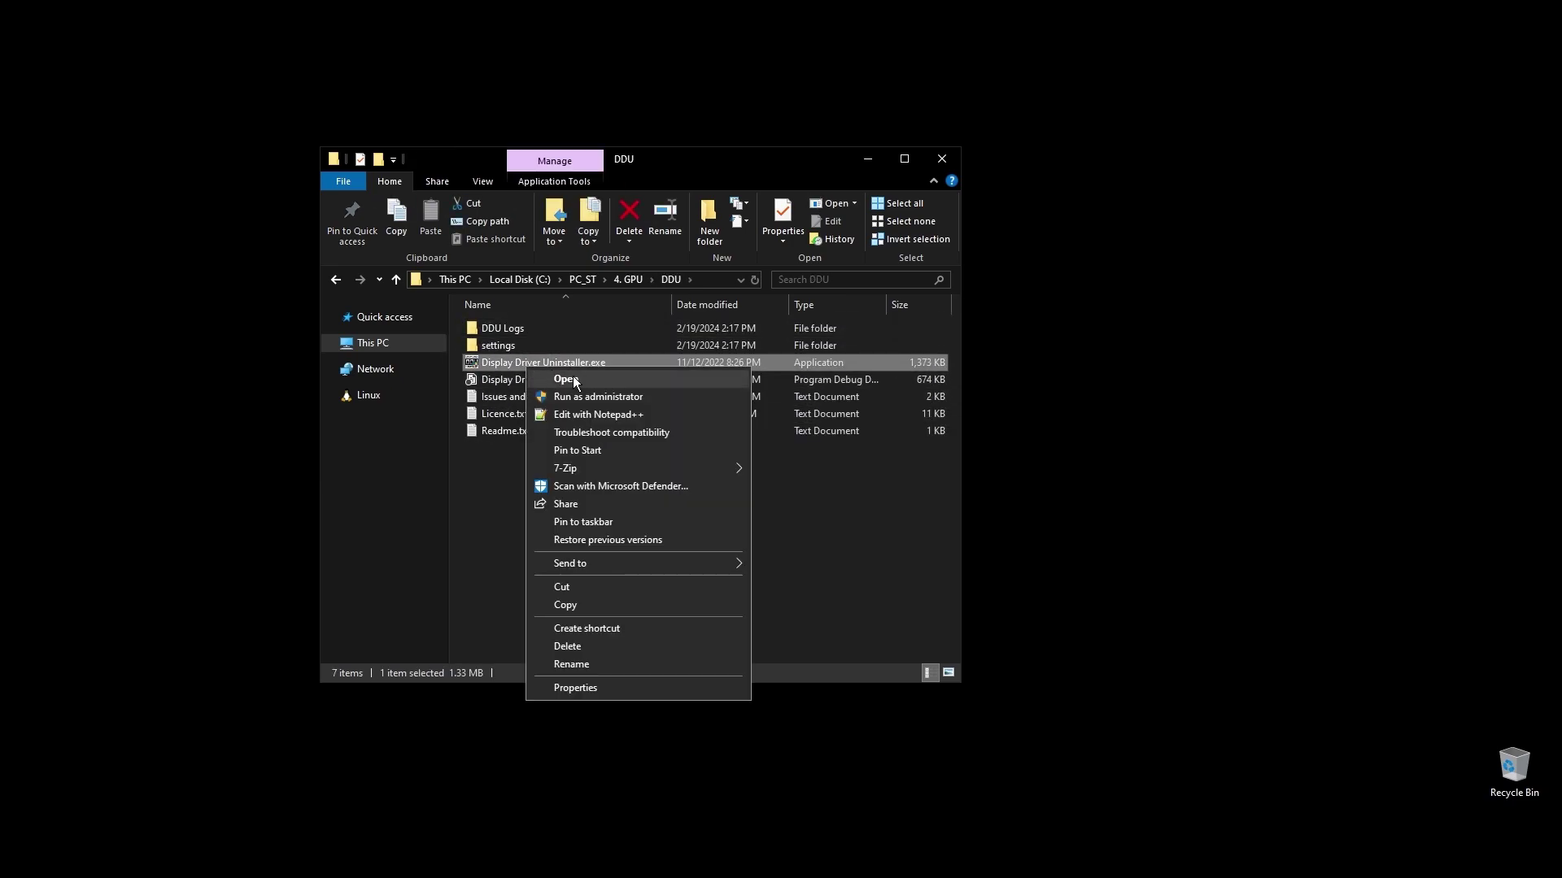
click(623, 397)
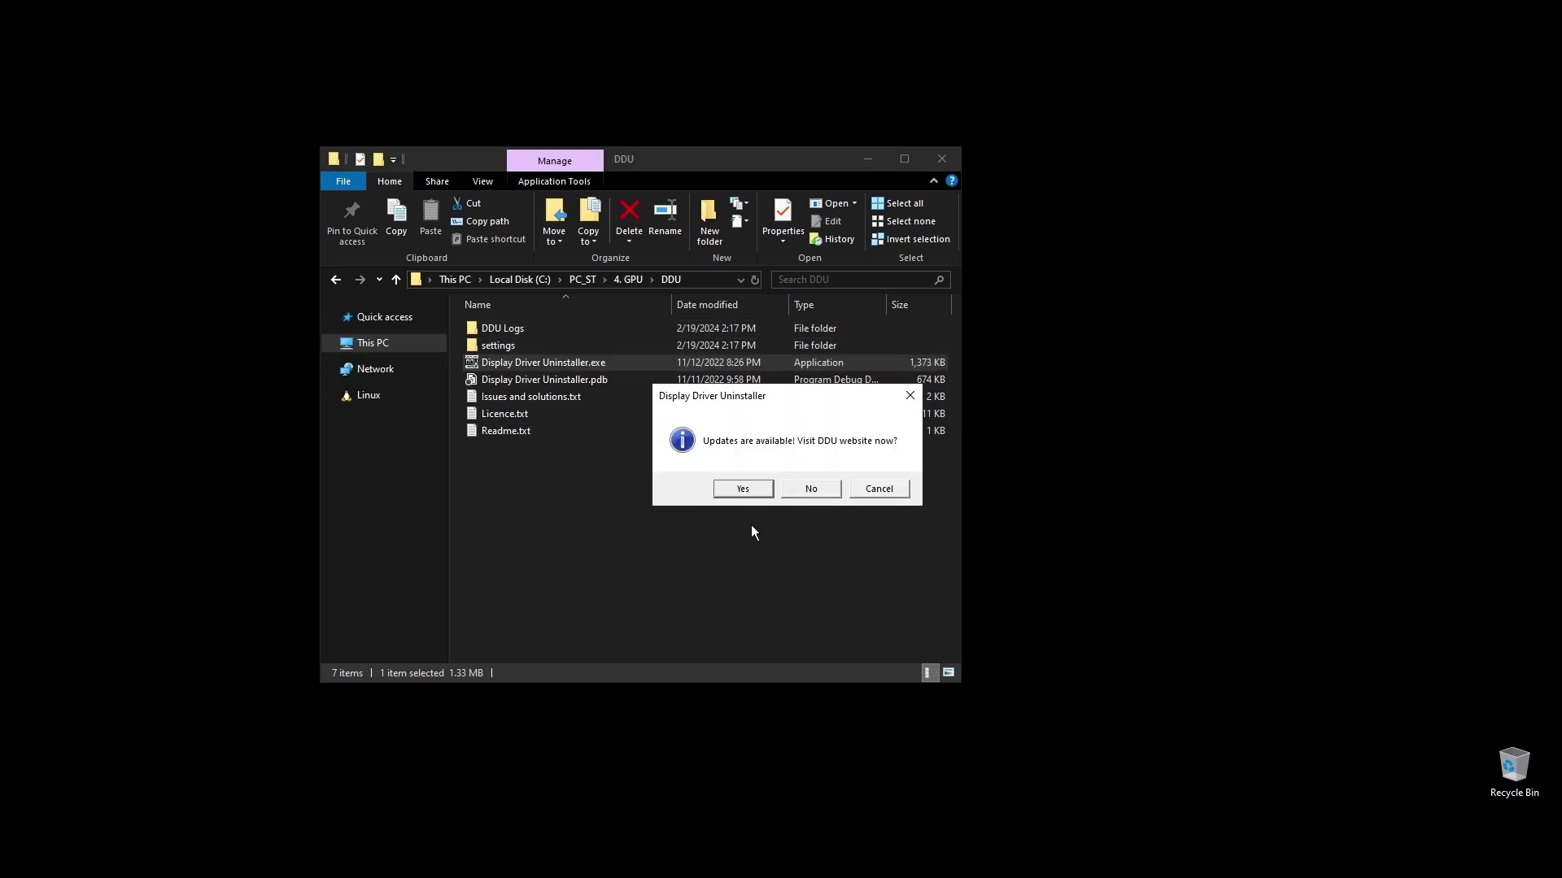
- Decline the Display Driver Uninstaller update, choose GPU as device type with AMD as device, and close the program without cleaning
click(817, 488)
click(901, 490)
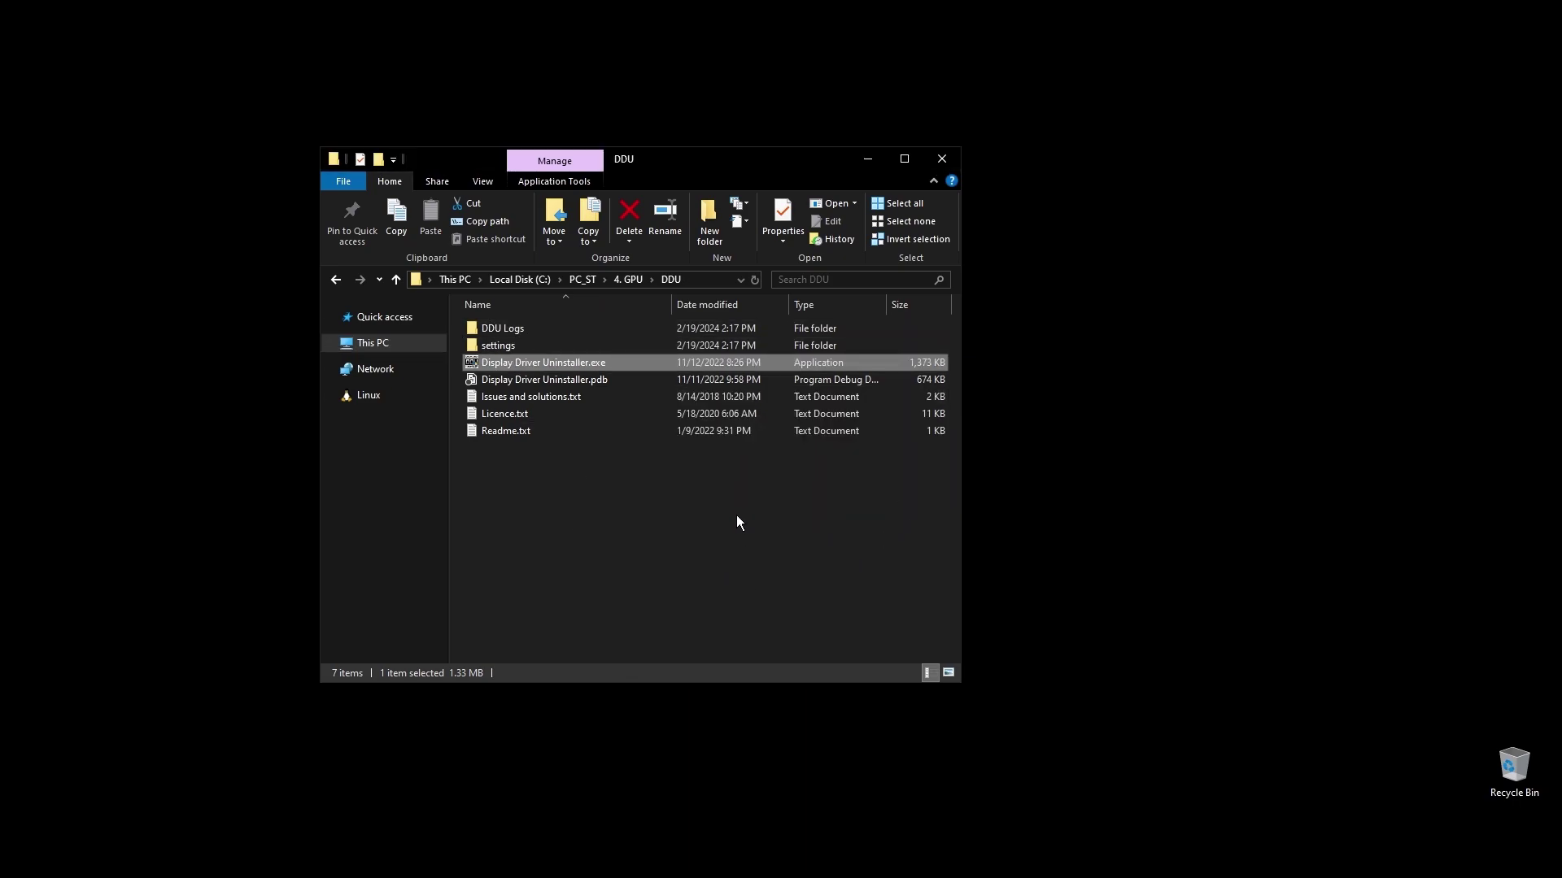
click(798, 486)
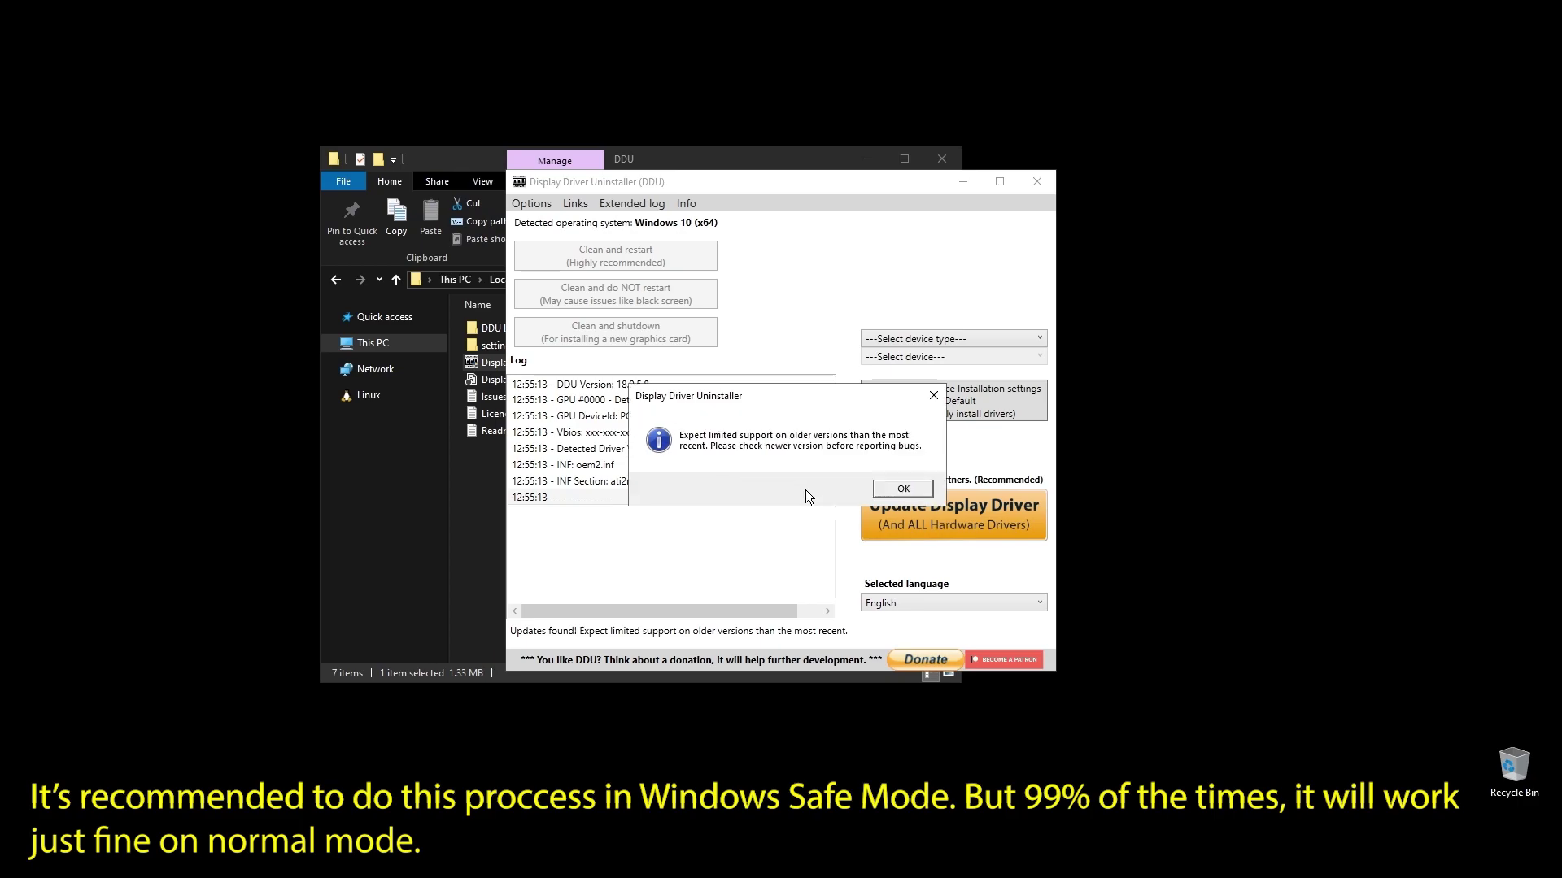
click(904, 489)
click(906, 489)
click(907, 338)
click(885, 388)
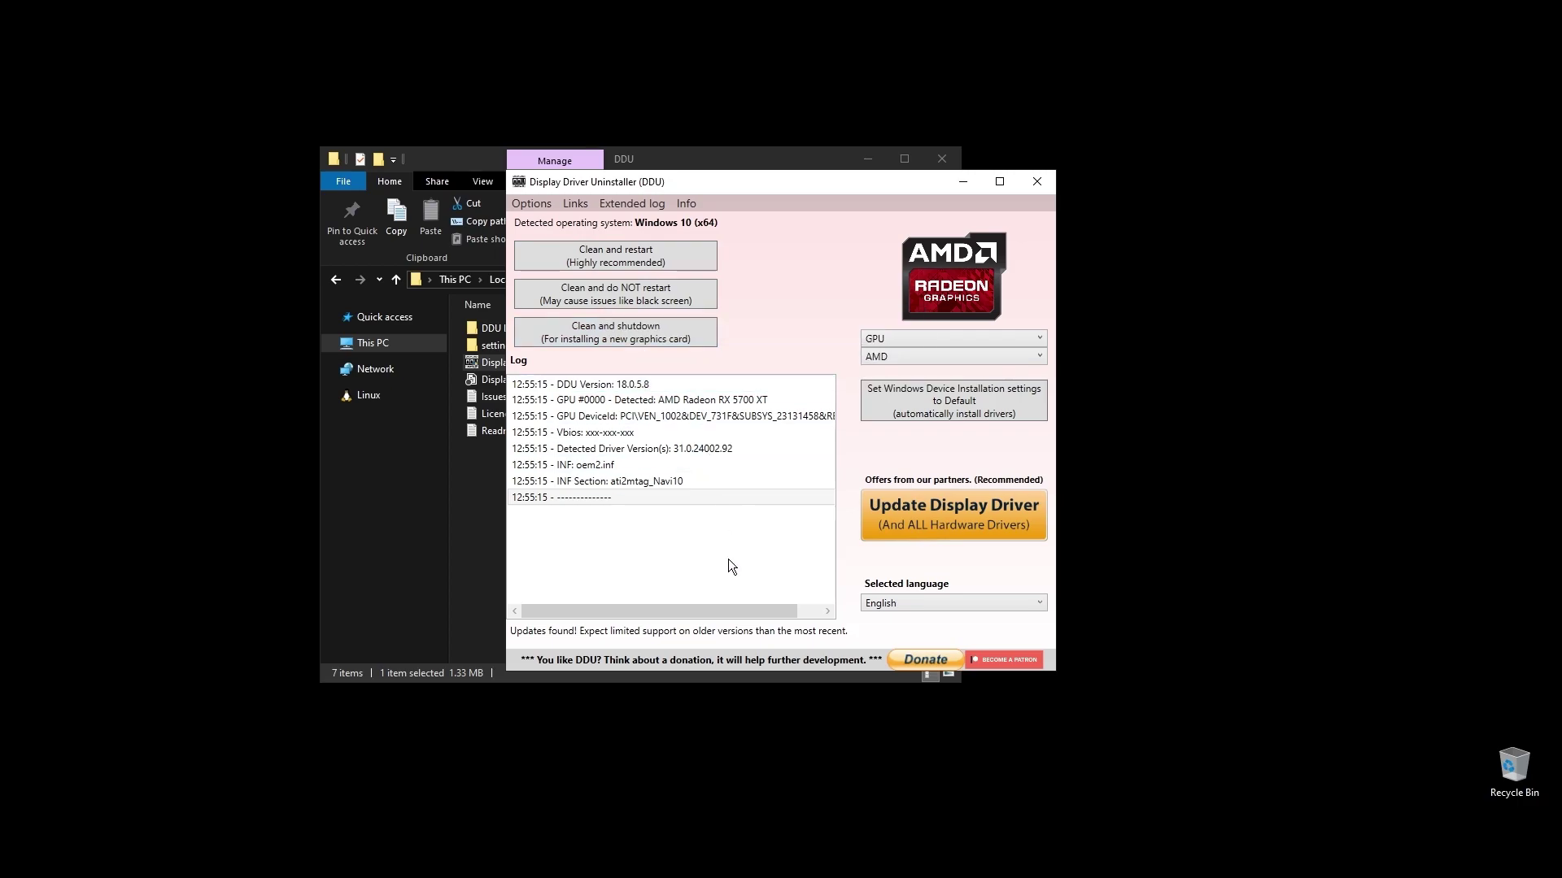
click(1041, 180)
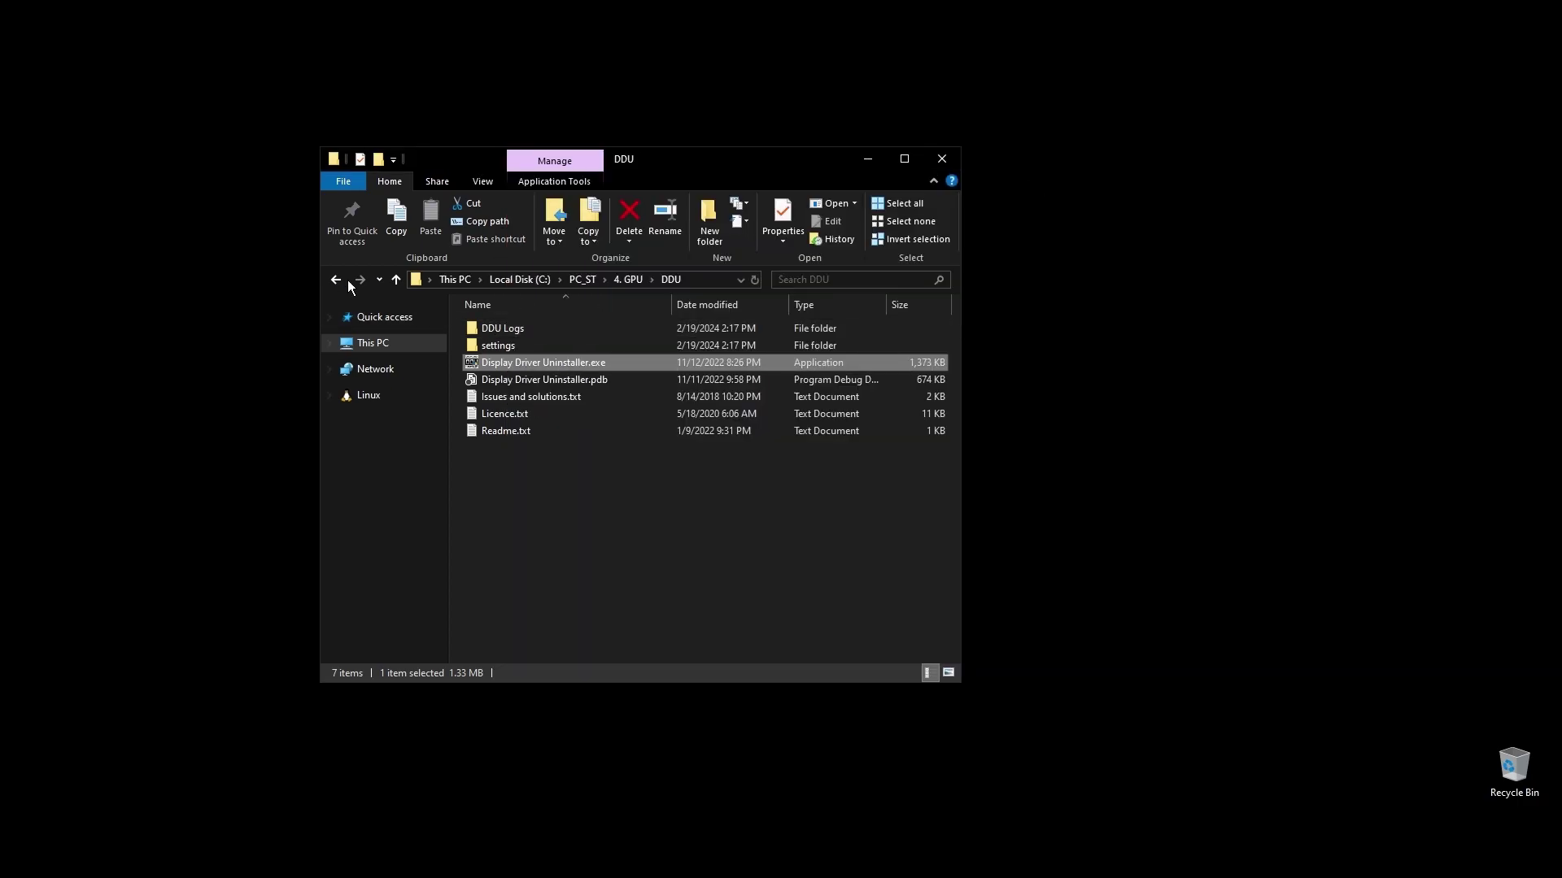
- Return to the 4. GPU folder, select 3.1 NVidia Driver.exe, and switch to a new Google Chrome tab
click(336, 279)
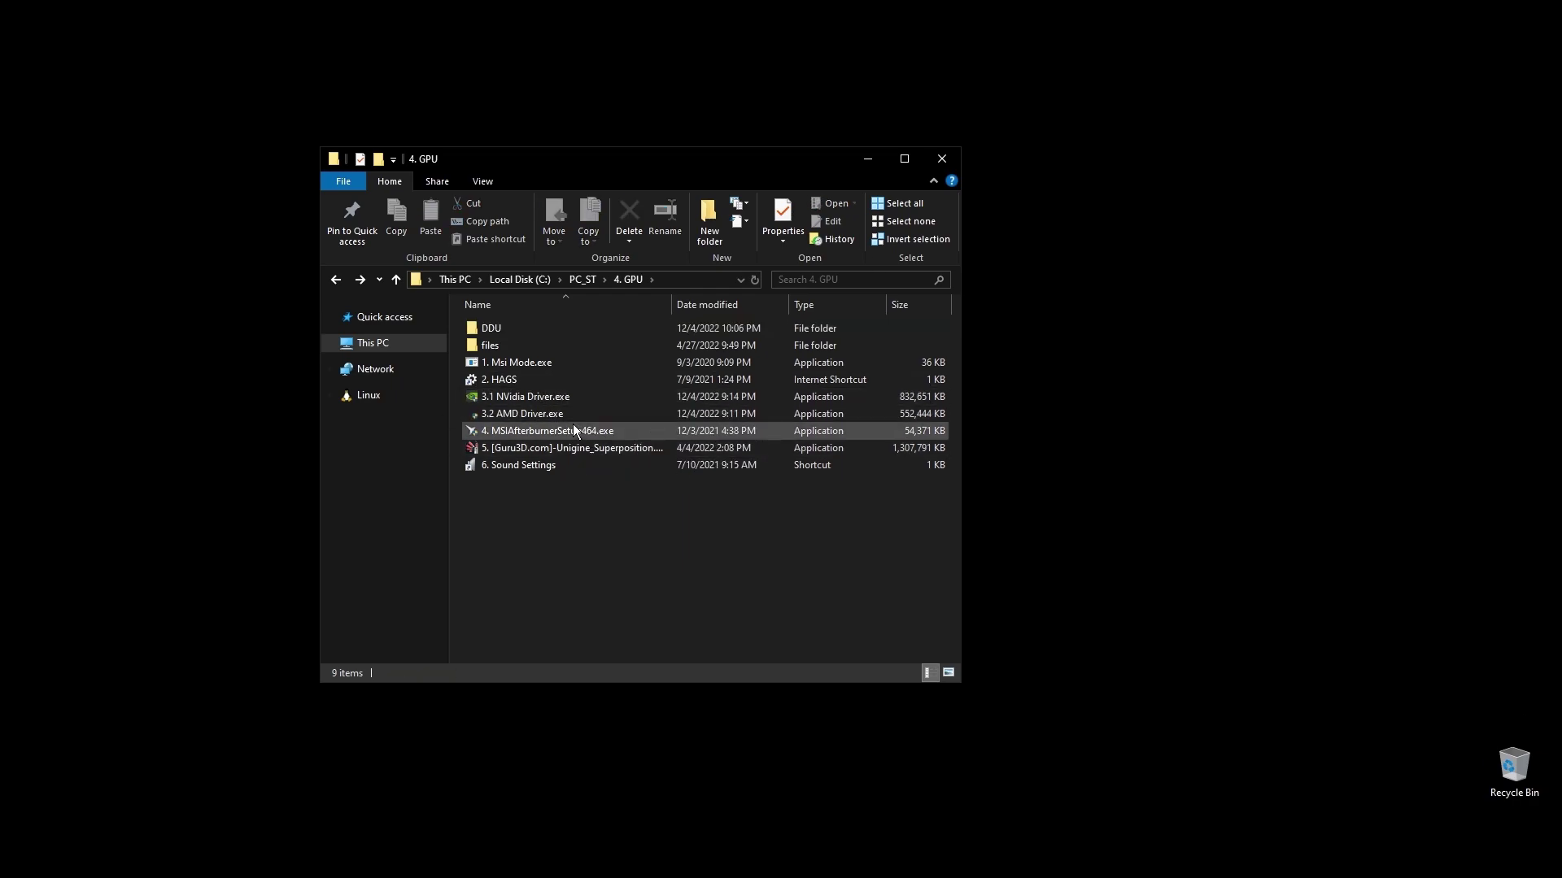
click(545, 400)
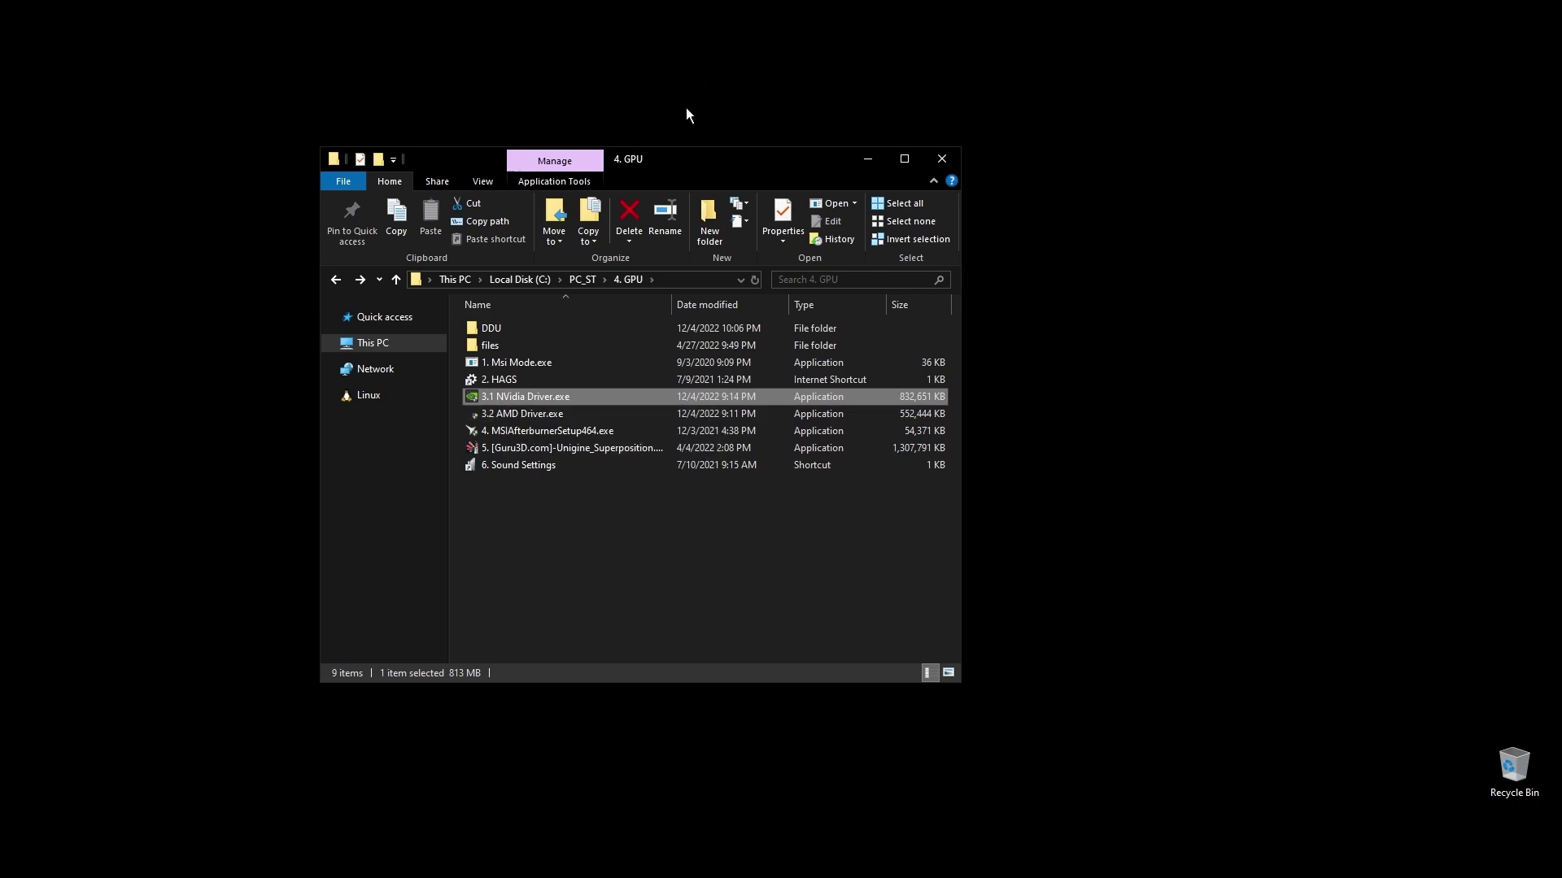
key(Return)
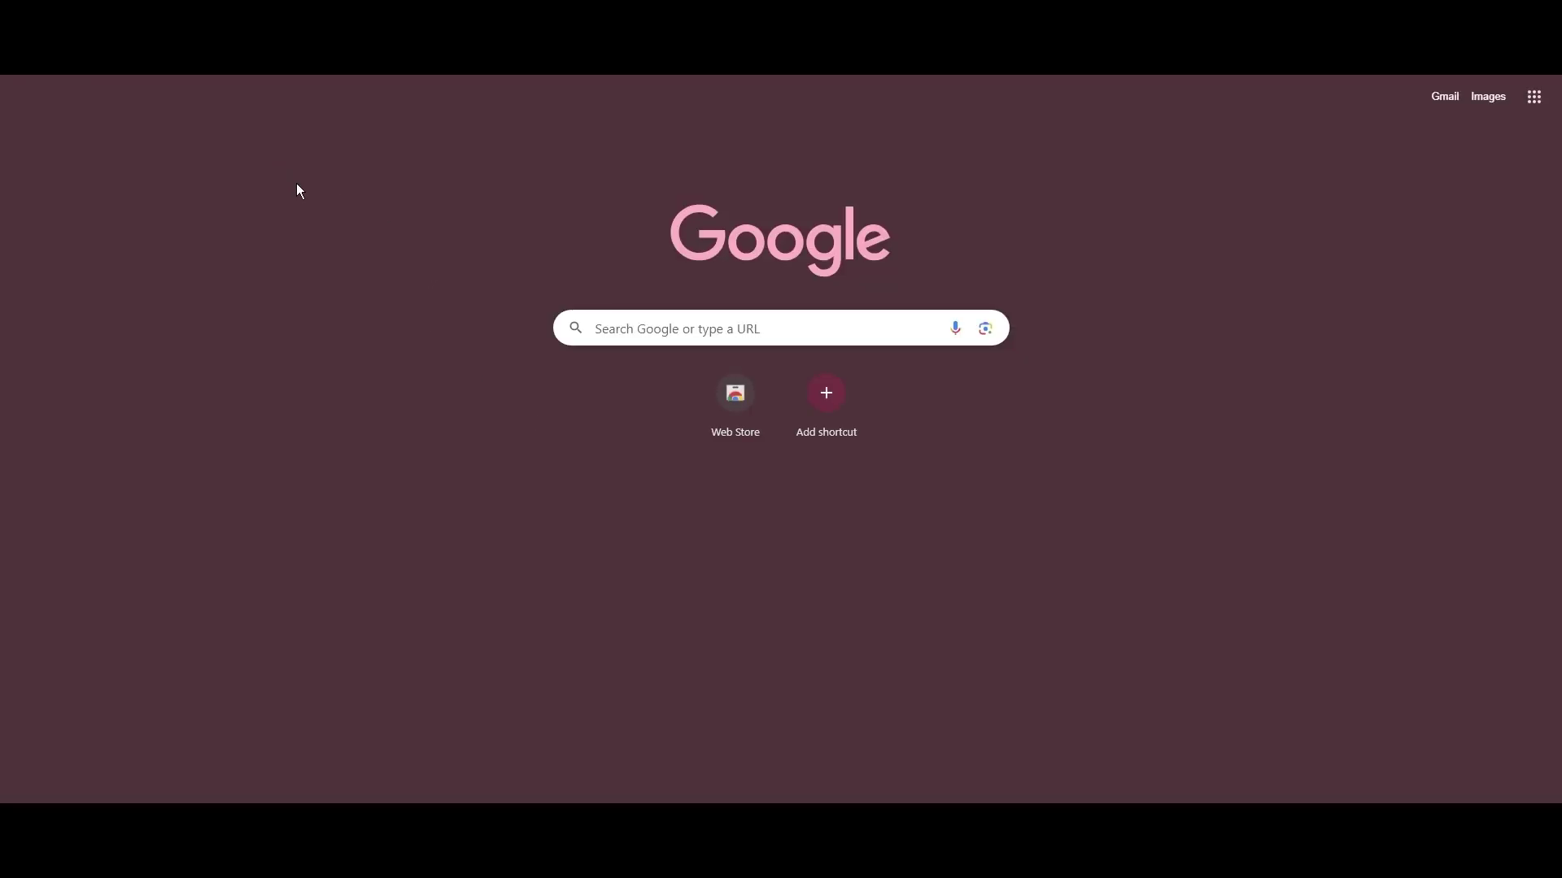
- Search Google for "amd drivers", open AMD's Drivers and Support page, and dismiss the cookie notice
text(amd drivers)
key(Return)
click(880, 733)
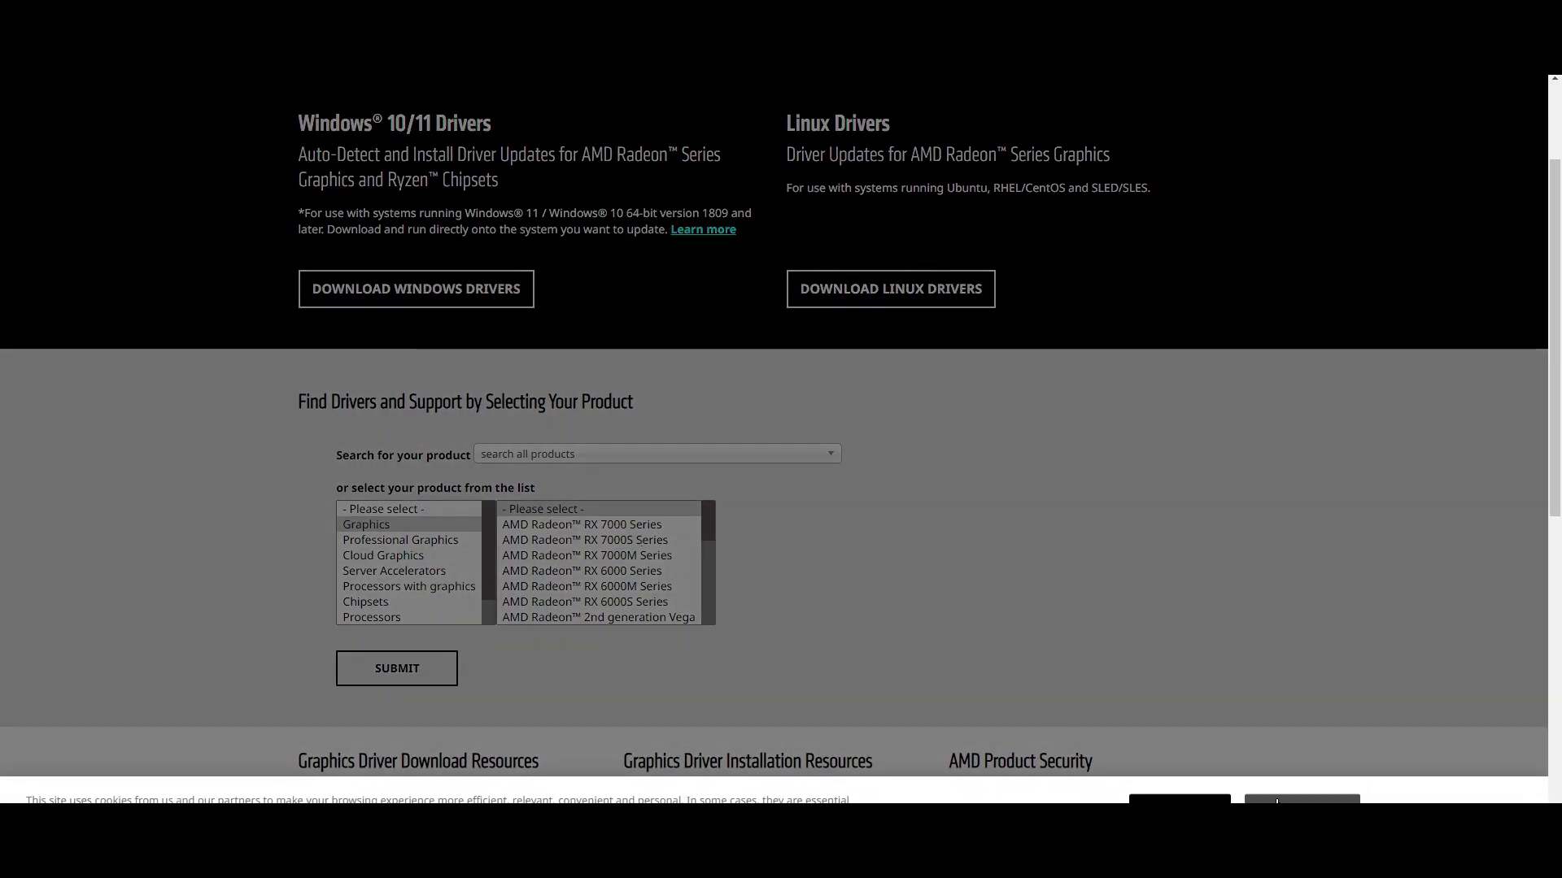
click(1276, 802)
- Choose the AMD Radeon RX 5700 XT from the Graphics products and submit it to open its driver page
click(641, 524)
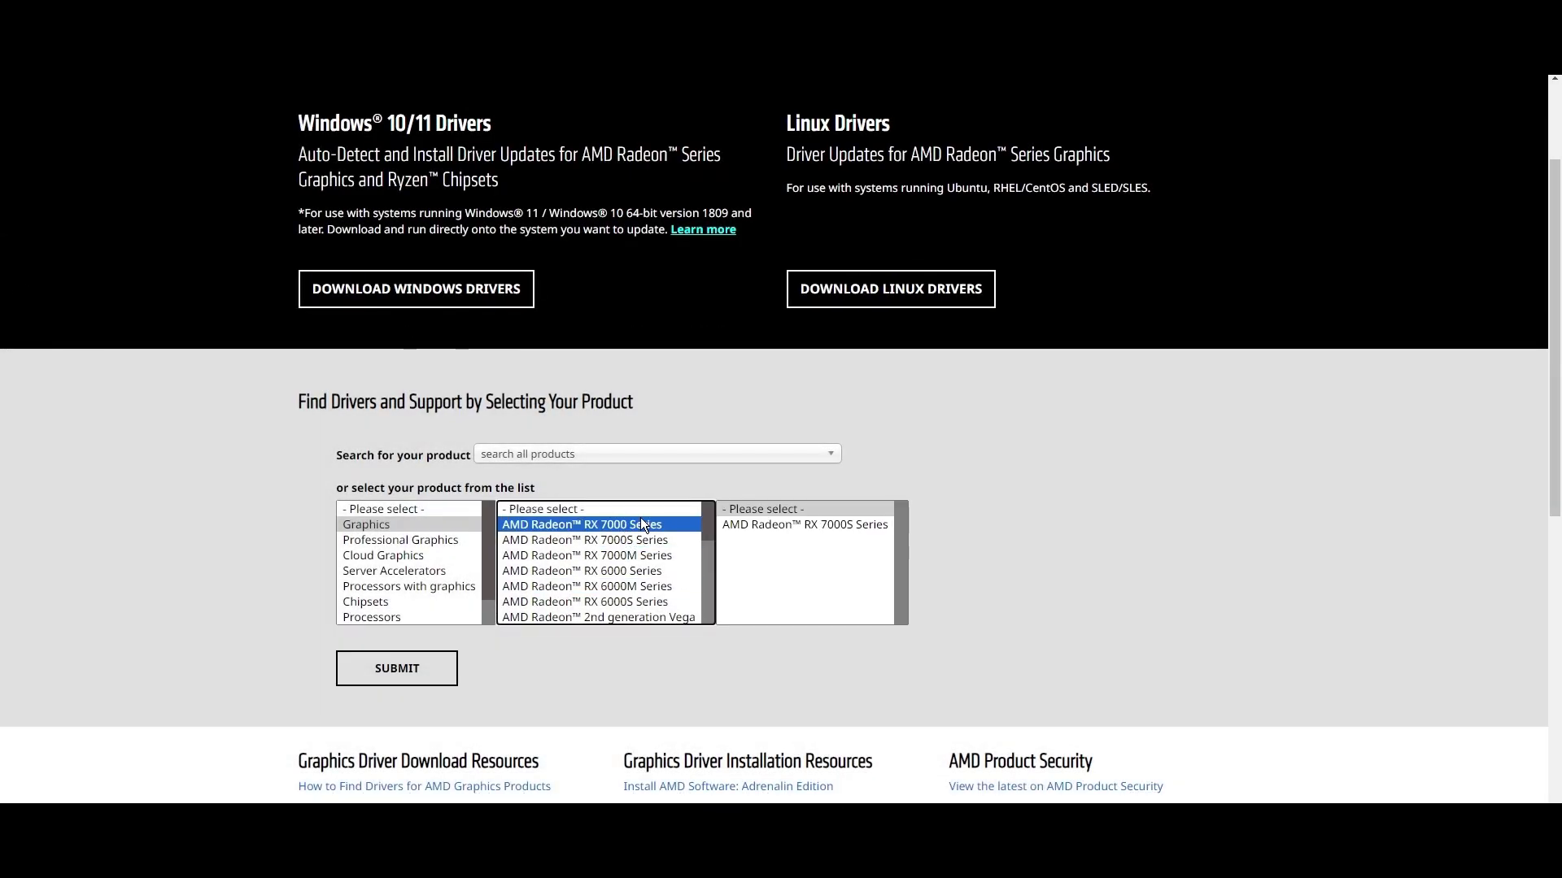
click(636, 543)
click(639, 602)
scroll(636, 569, down, 3)
click(634, 551)
click(781, 525)
click(1024, 539)
click(401, 672)
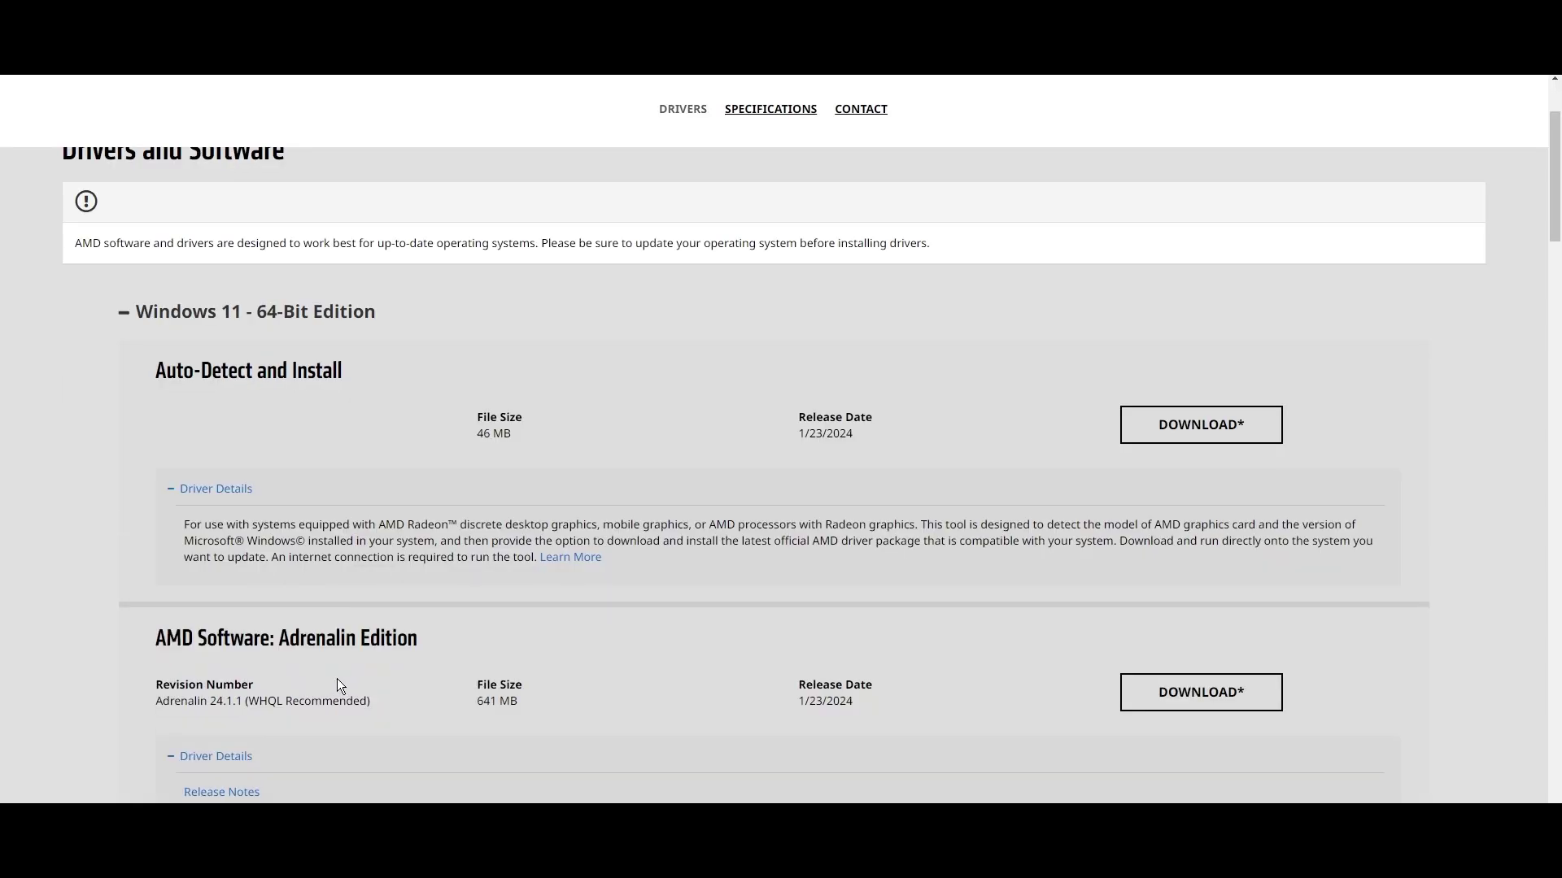
- Locate the AMD Software: Adrenalin Edition entry for Windows 11 and highlight its revision, Adrenalin 24.1.1 (WHQL Recommended)
scroll(337, 685, down, 2)
drag(156, 540, 370, 540)
scroll(453, 516, up, 3)
- Search for "nvidia drivers", open NVIDIA's Driver Downloads page, and examine the product series and product choices
key(ctrl+l)
text(nvidia drivers)
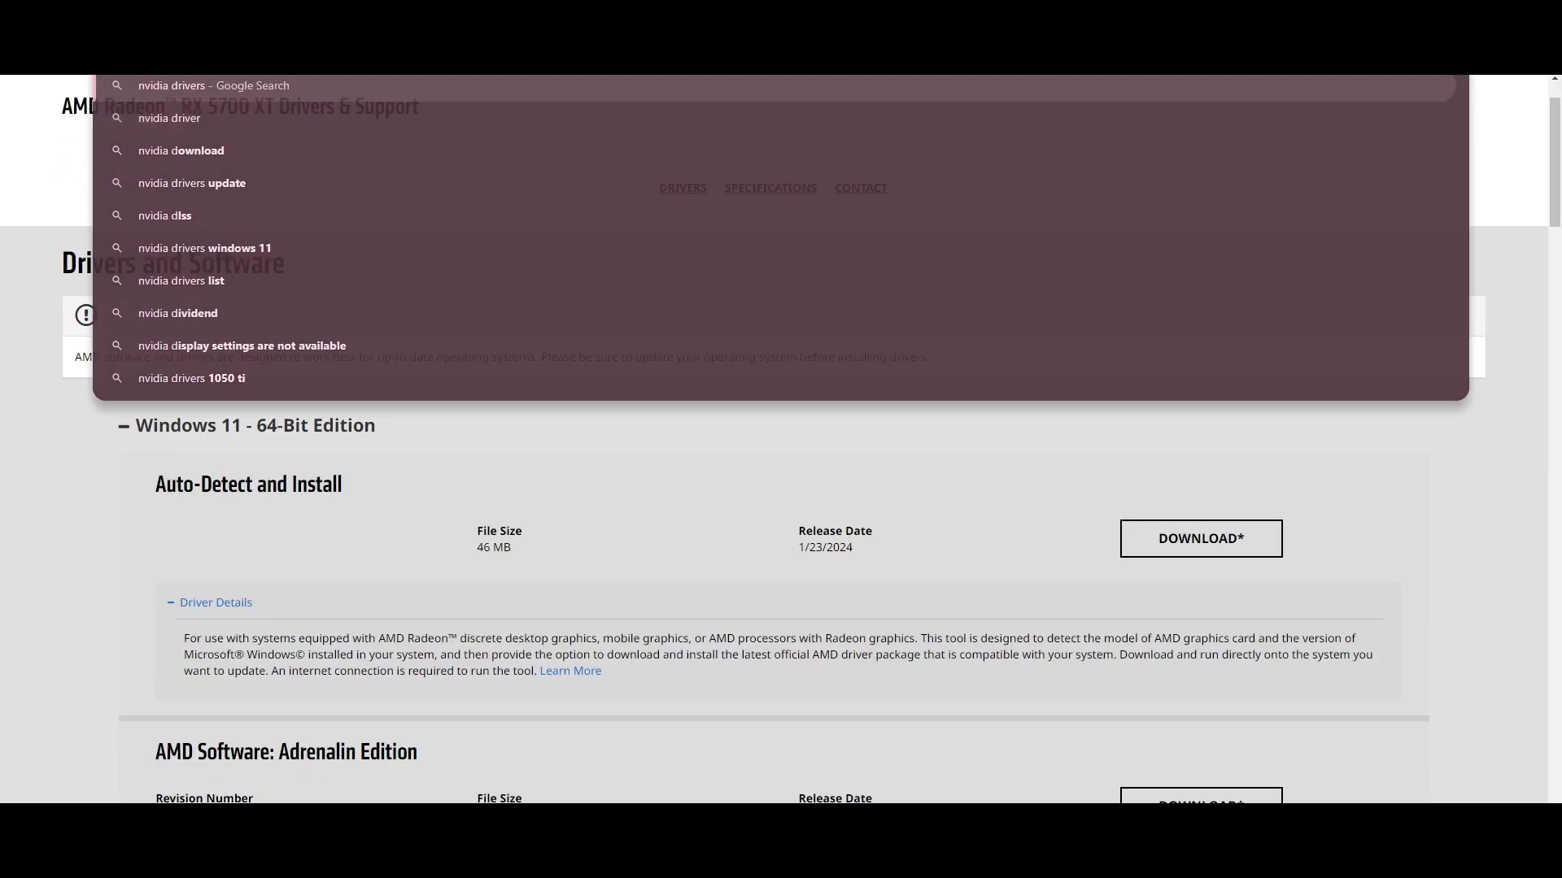
key(Return)
click(356, 273)
click(737, 257)
click(756, 281)
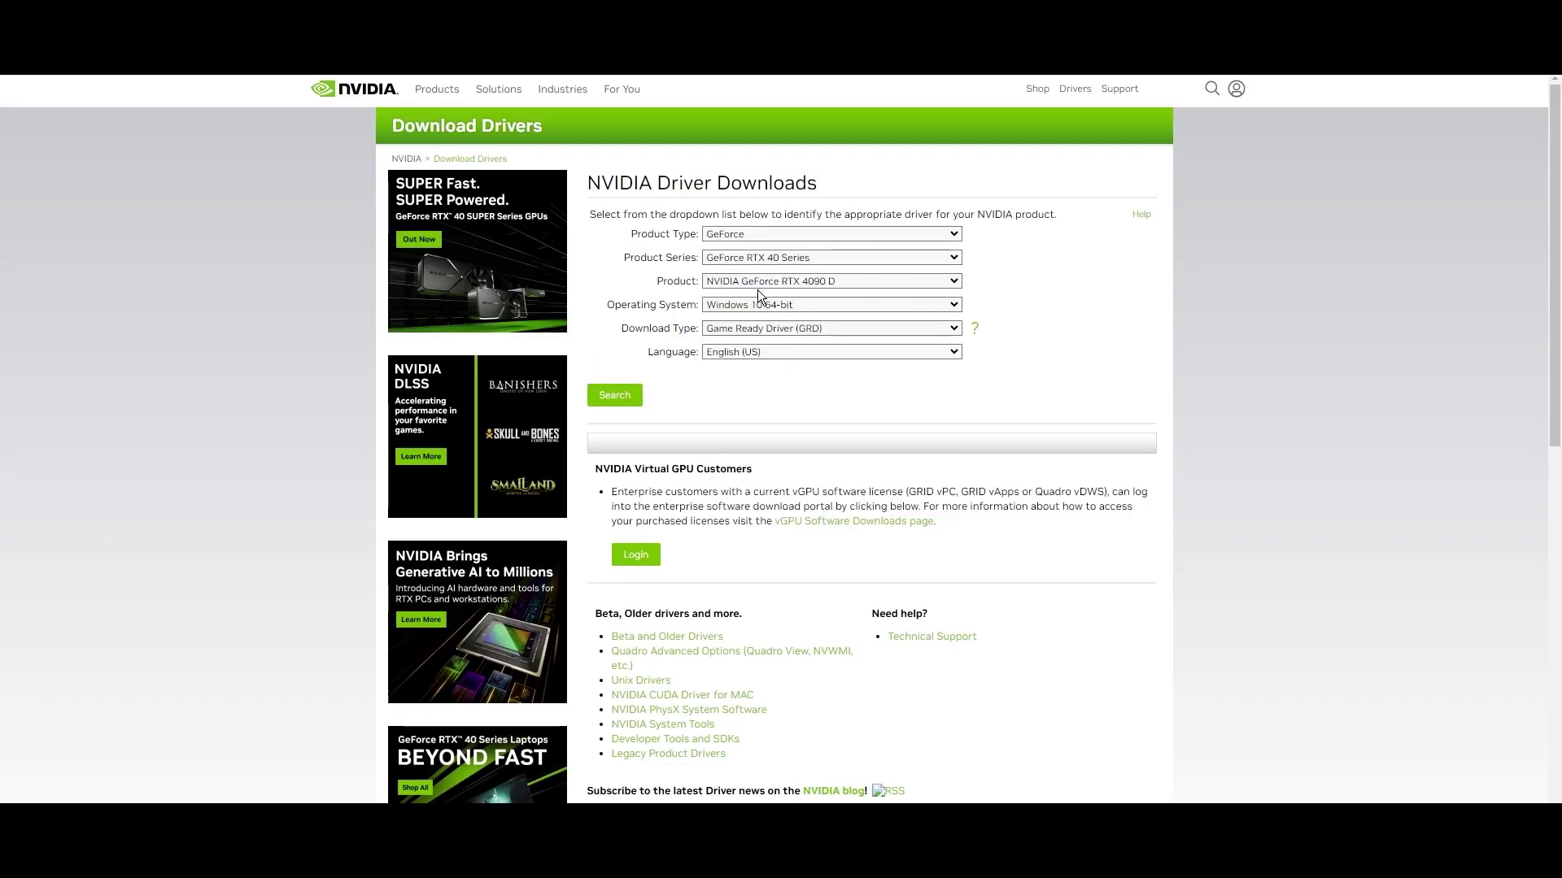
click(832, 358)
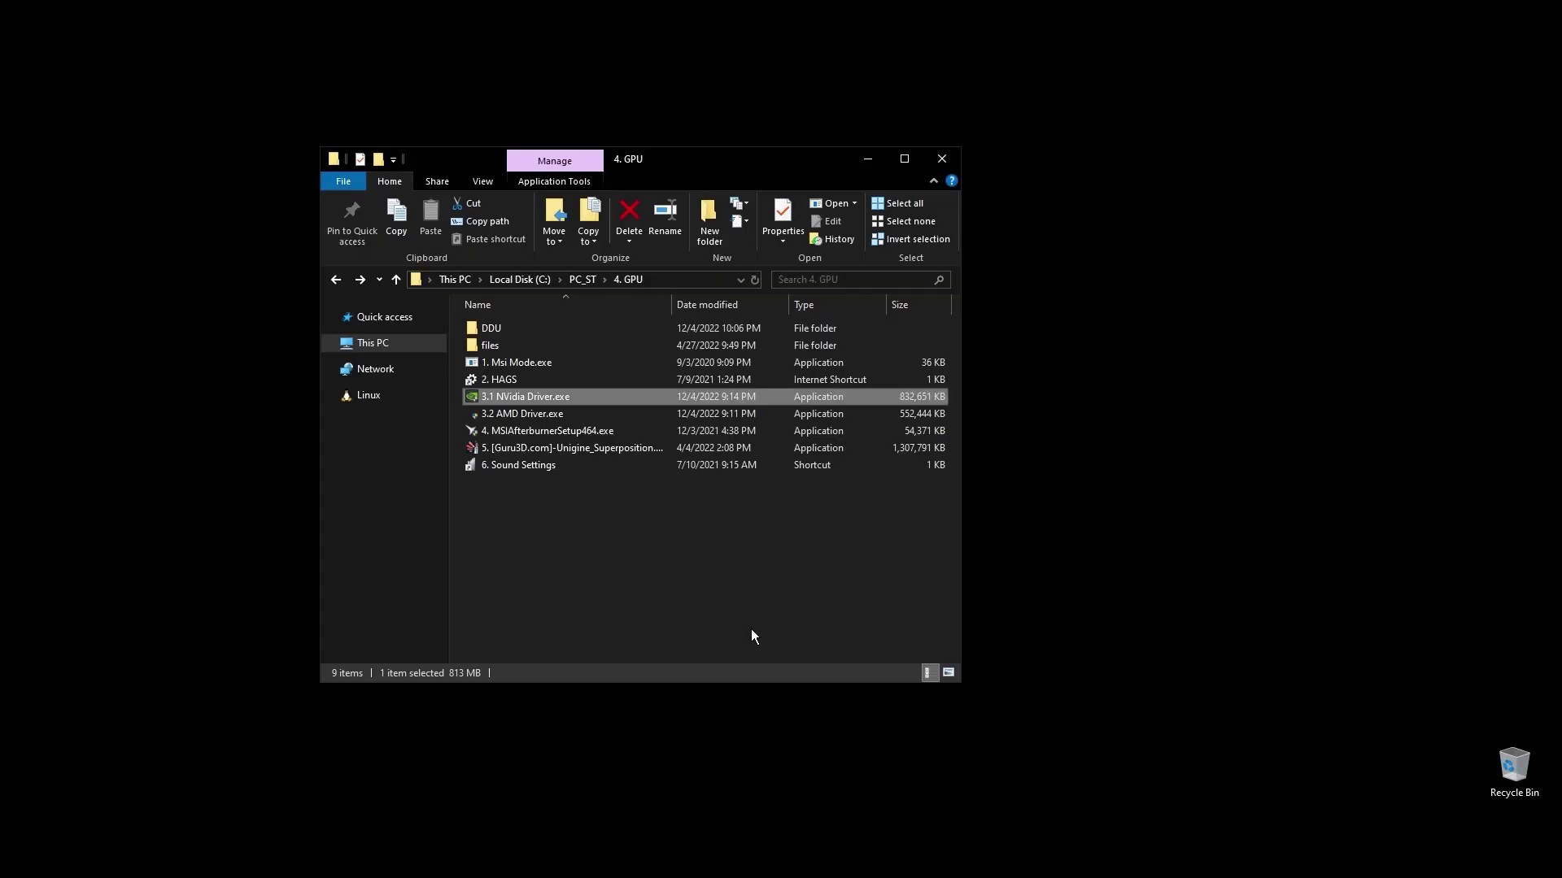
- Open Graphics settings through the 2. HAGS shortcut to check for Hardware Accelerated GPU Scheduling, and close the window
click(1104, 541)
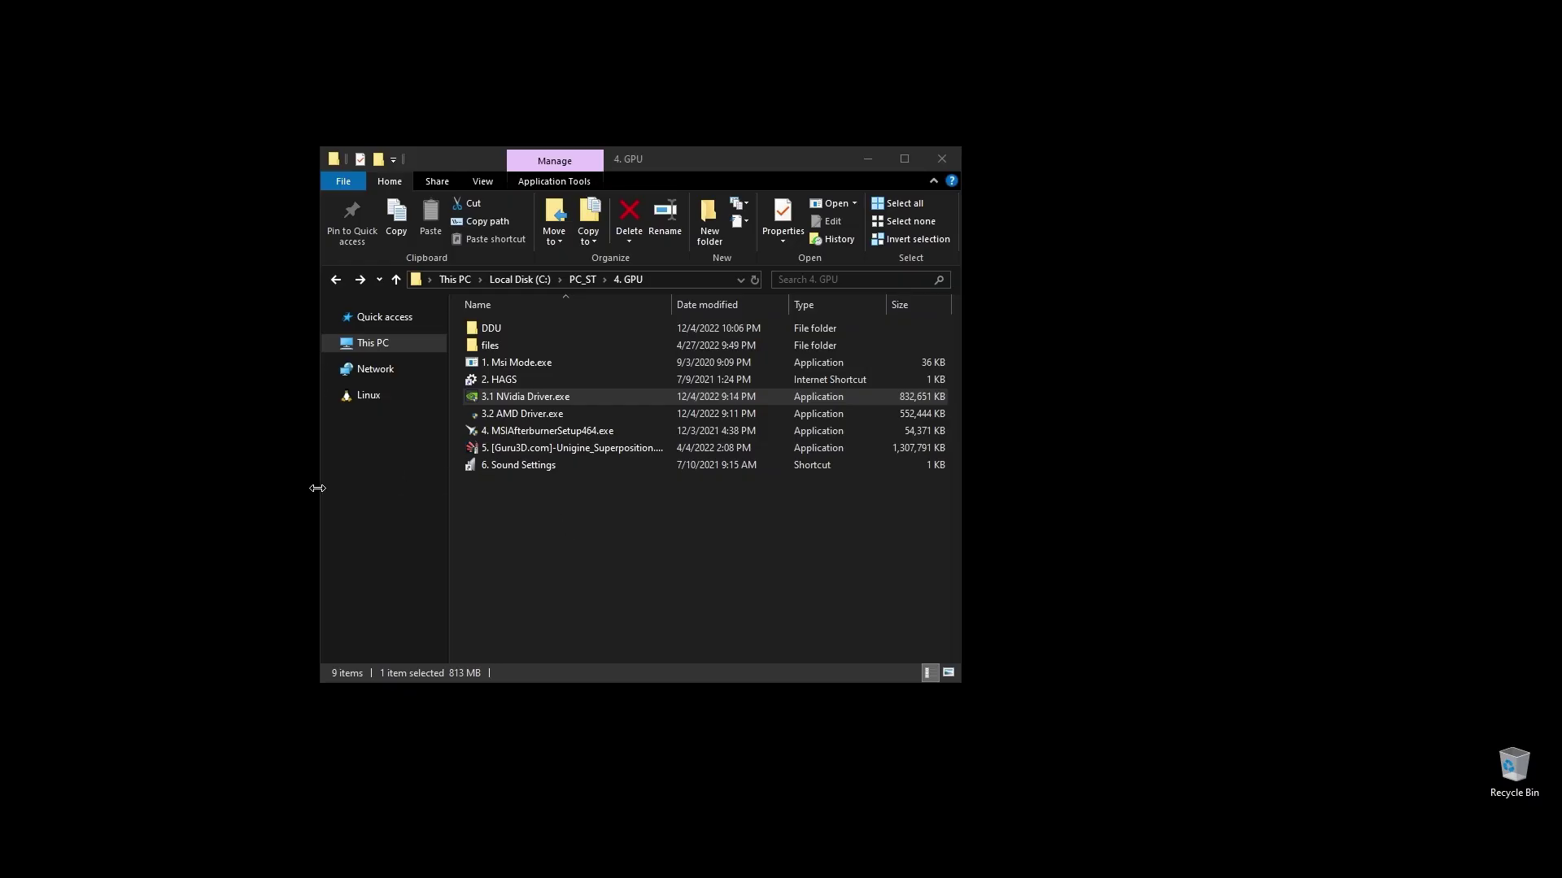
double_click(514, 379)
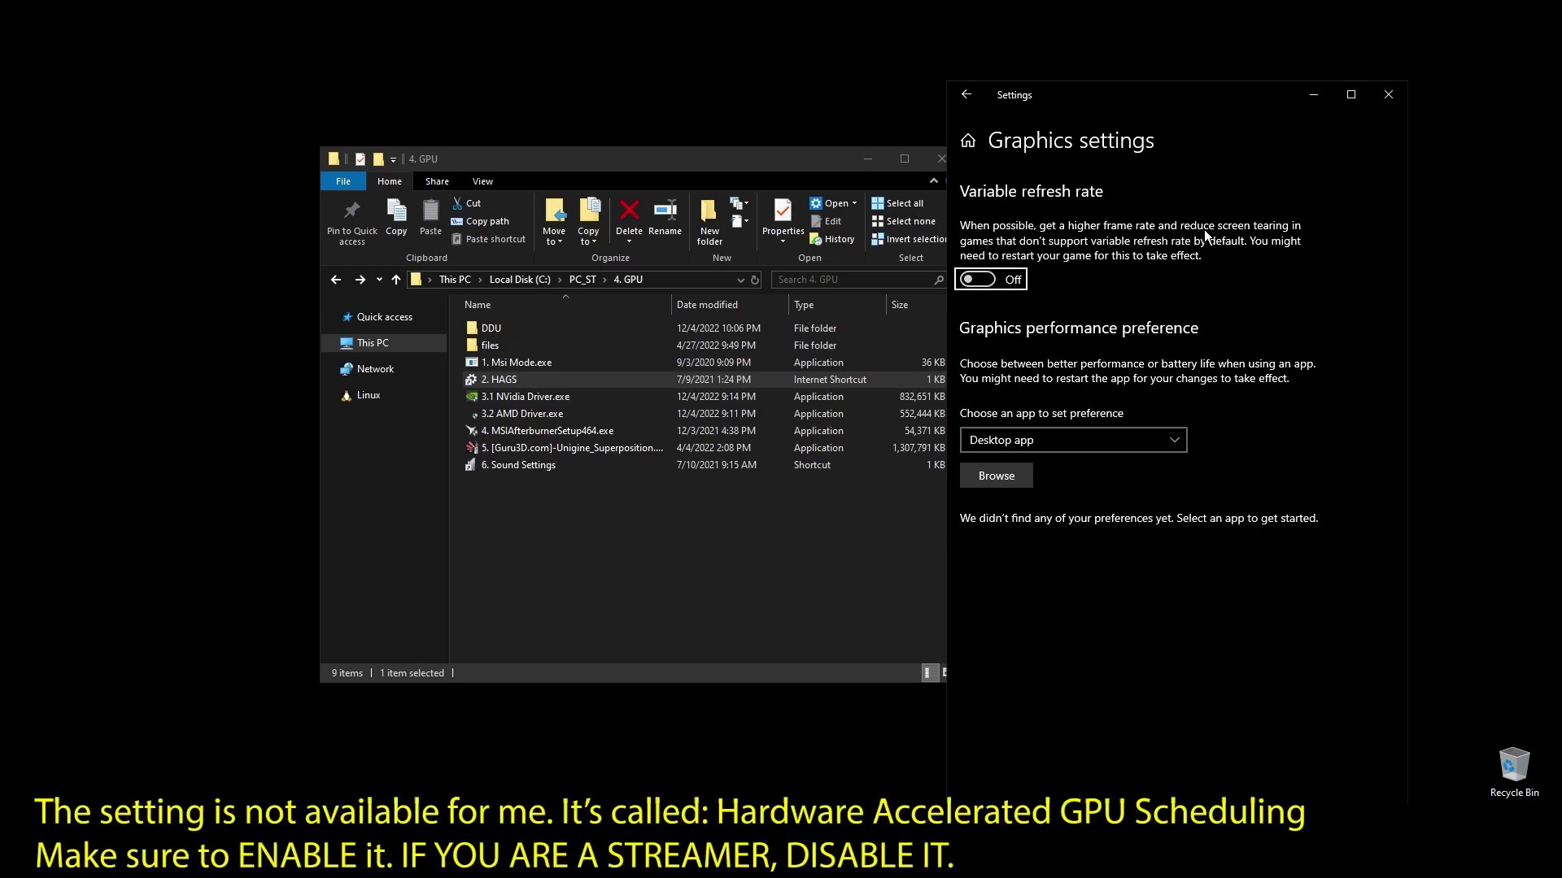
click(1386, 96)
- Open 6. Sound Settings and choose 24 bit, 48000 Hz (Studio Quality) as the 24G2W1G4 playback device's default format
double_click(506, 464)
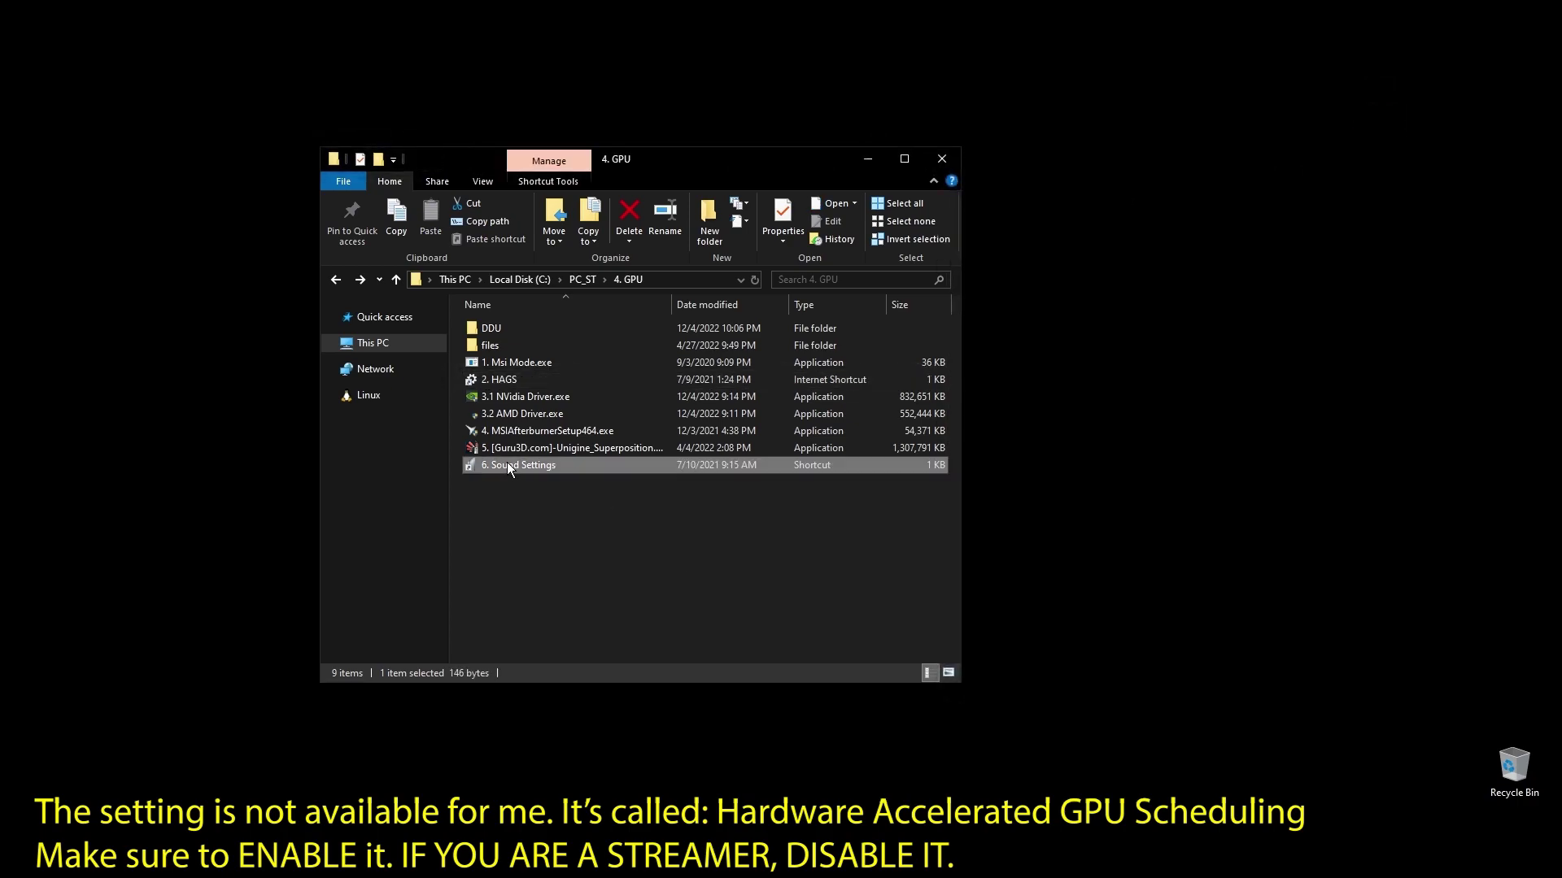
double_click(348, 297)
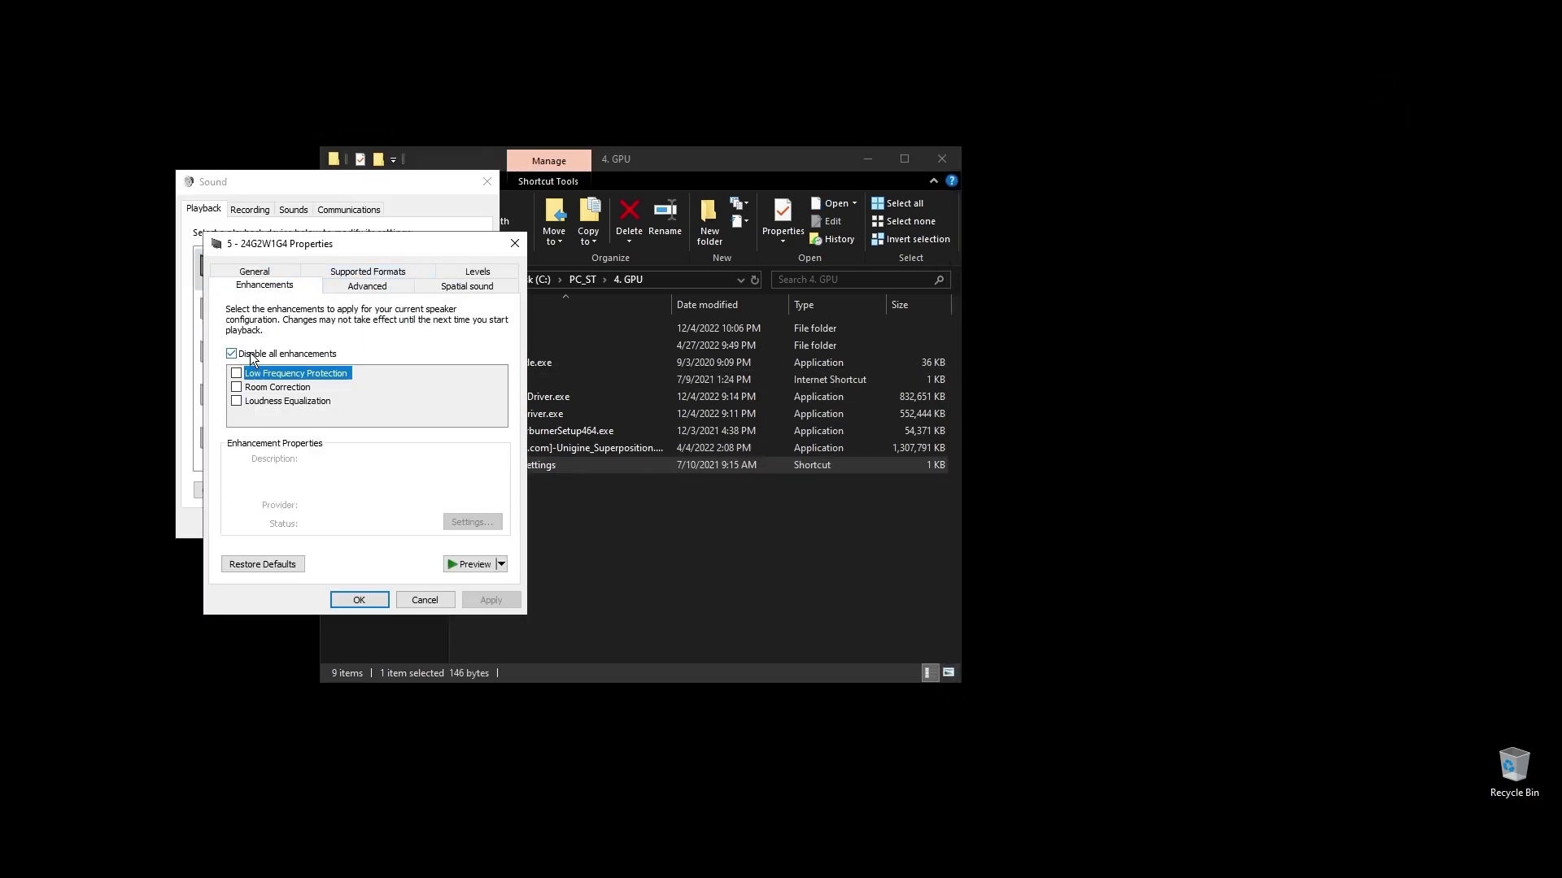
click(367, 285)
click(333, 361)
click(340, 373)
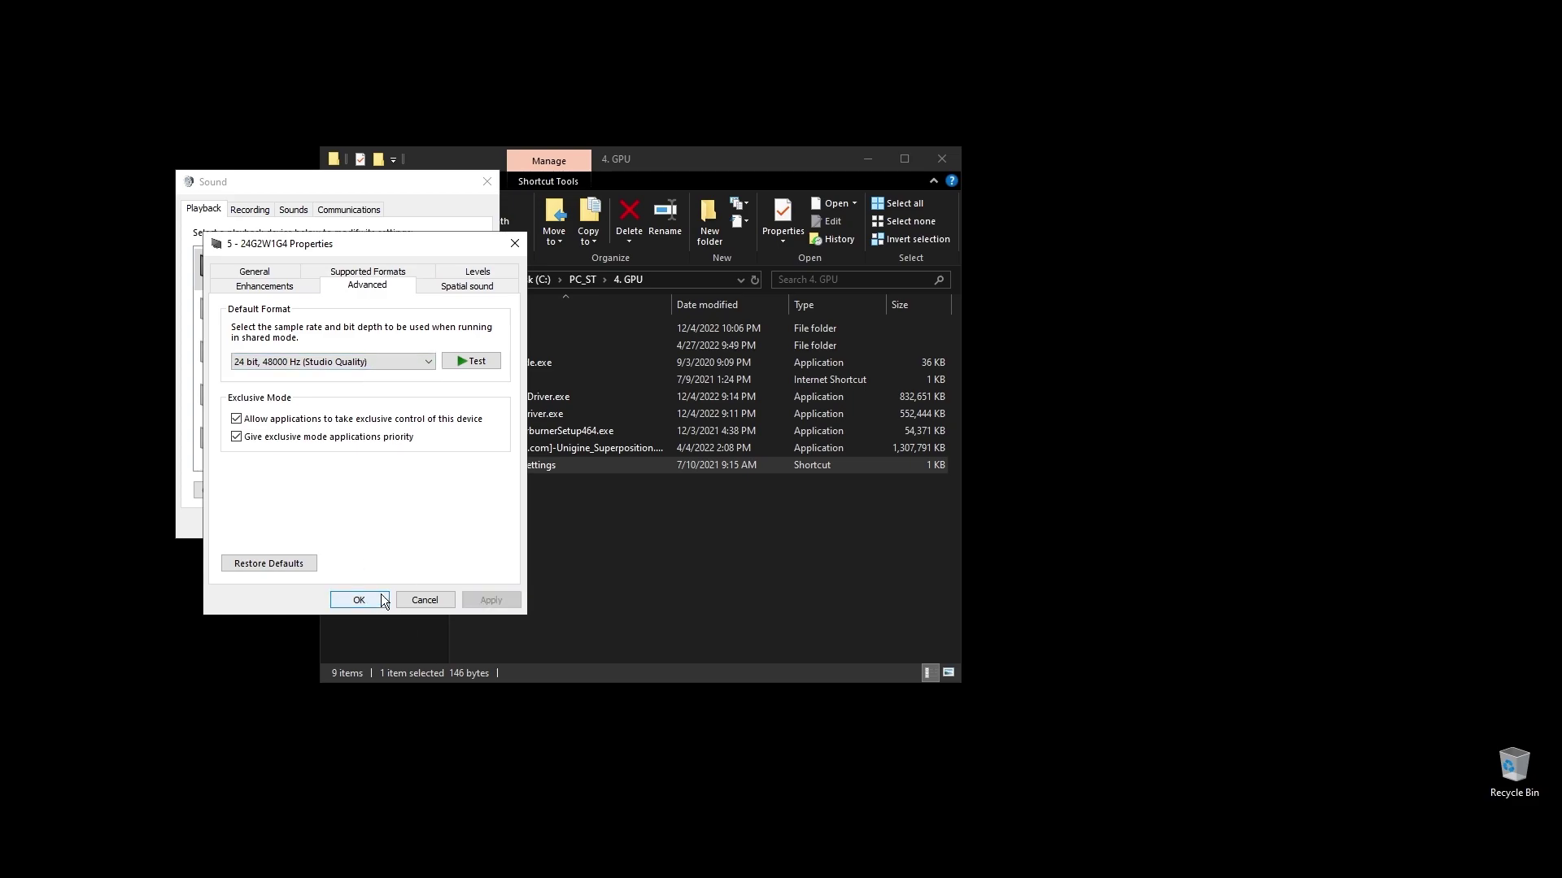
click(404, 599)
- Check the High Definition Audio speakers' enhancements and choose 24 bit, 48000 Hz (Studio Quality) as their default format
scroll(472, 328, up, 3)
right_click(377, 308)
click(459, 472)
click(317, 271)
click(374, 271)
click(333, 347)
click(369, 401)
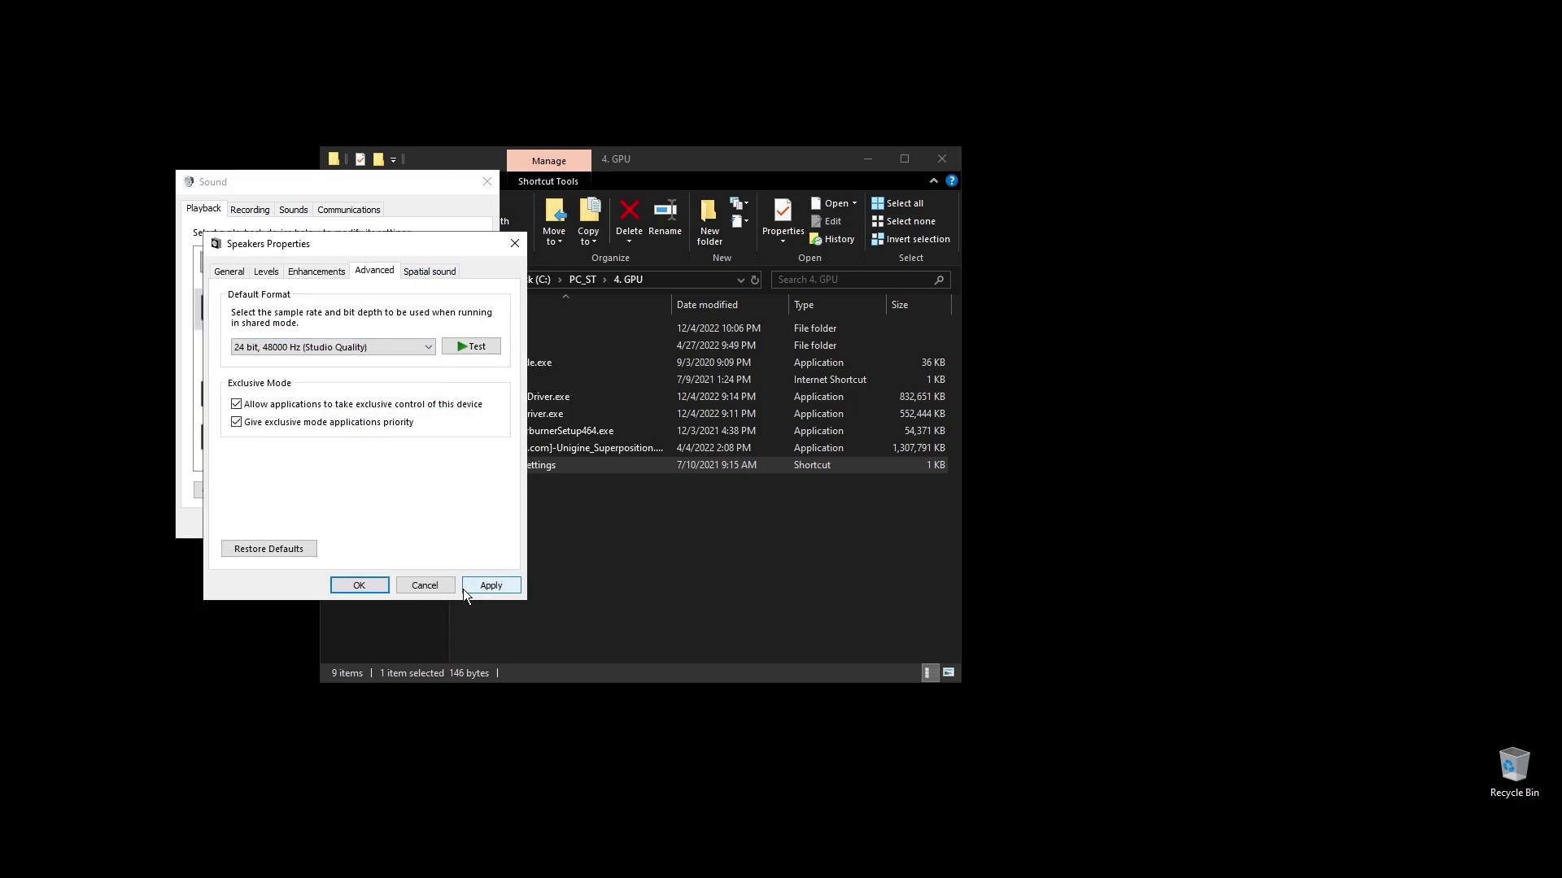
click(452, 590)
- Review the enhancements and default format of the Razer USB Sound Card speakers
right_click(333, 392)
click(361, 523)
click(316, 270)
click(374, 271)
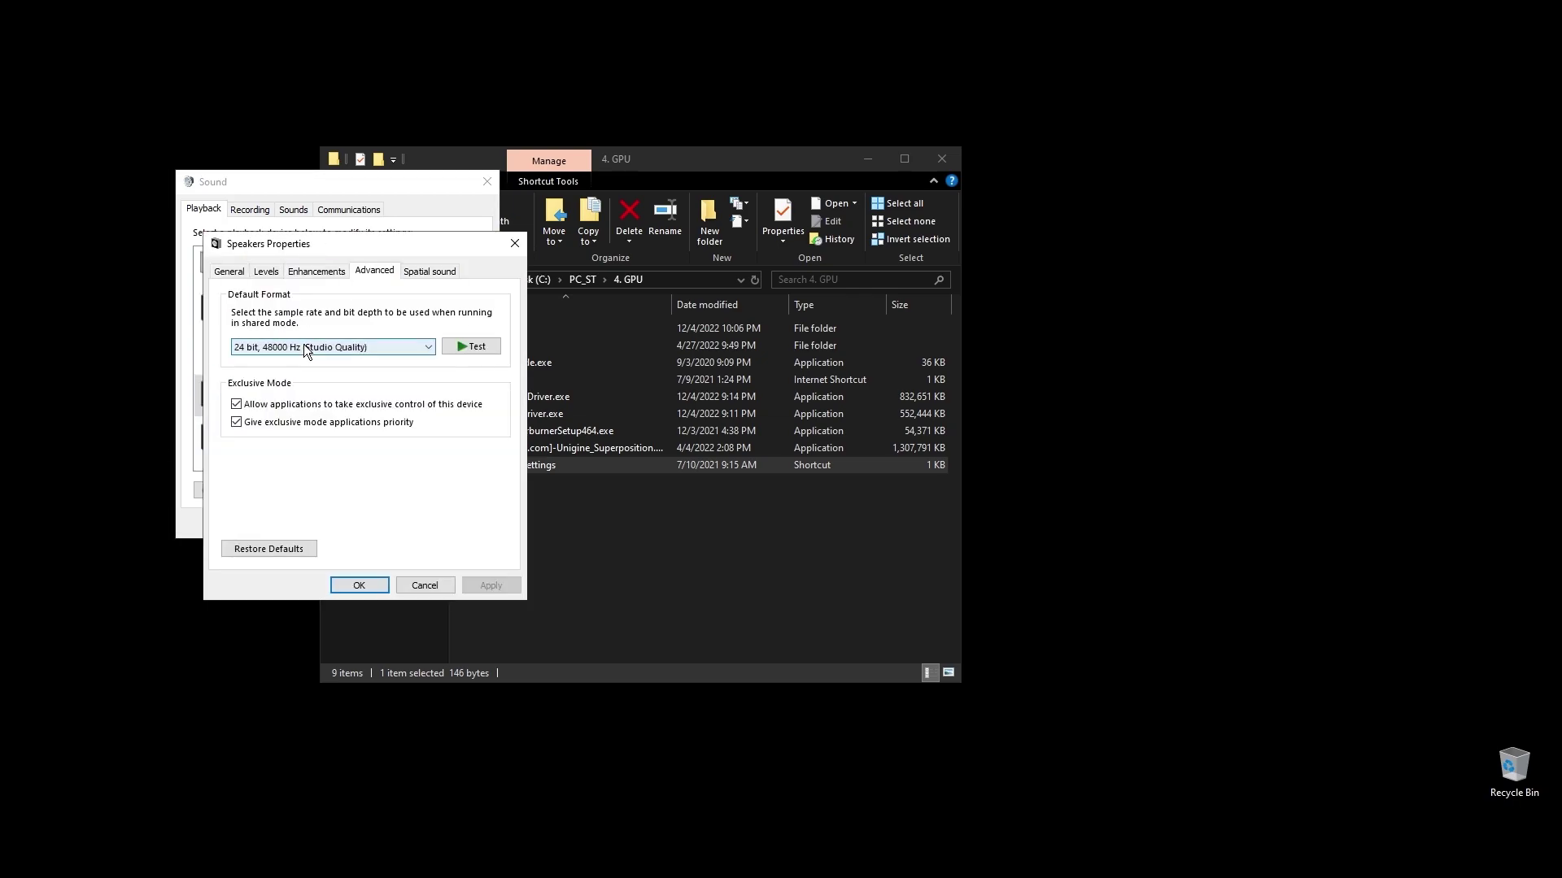
click(359, 585)
- Choose the default format for the THX Spatial speakers and close the sound settings
scroll(475, 384, down, 1)
right_click(281, 413)
click(331, 551)
click(310, 273)
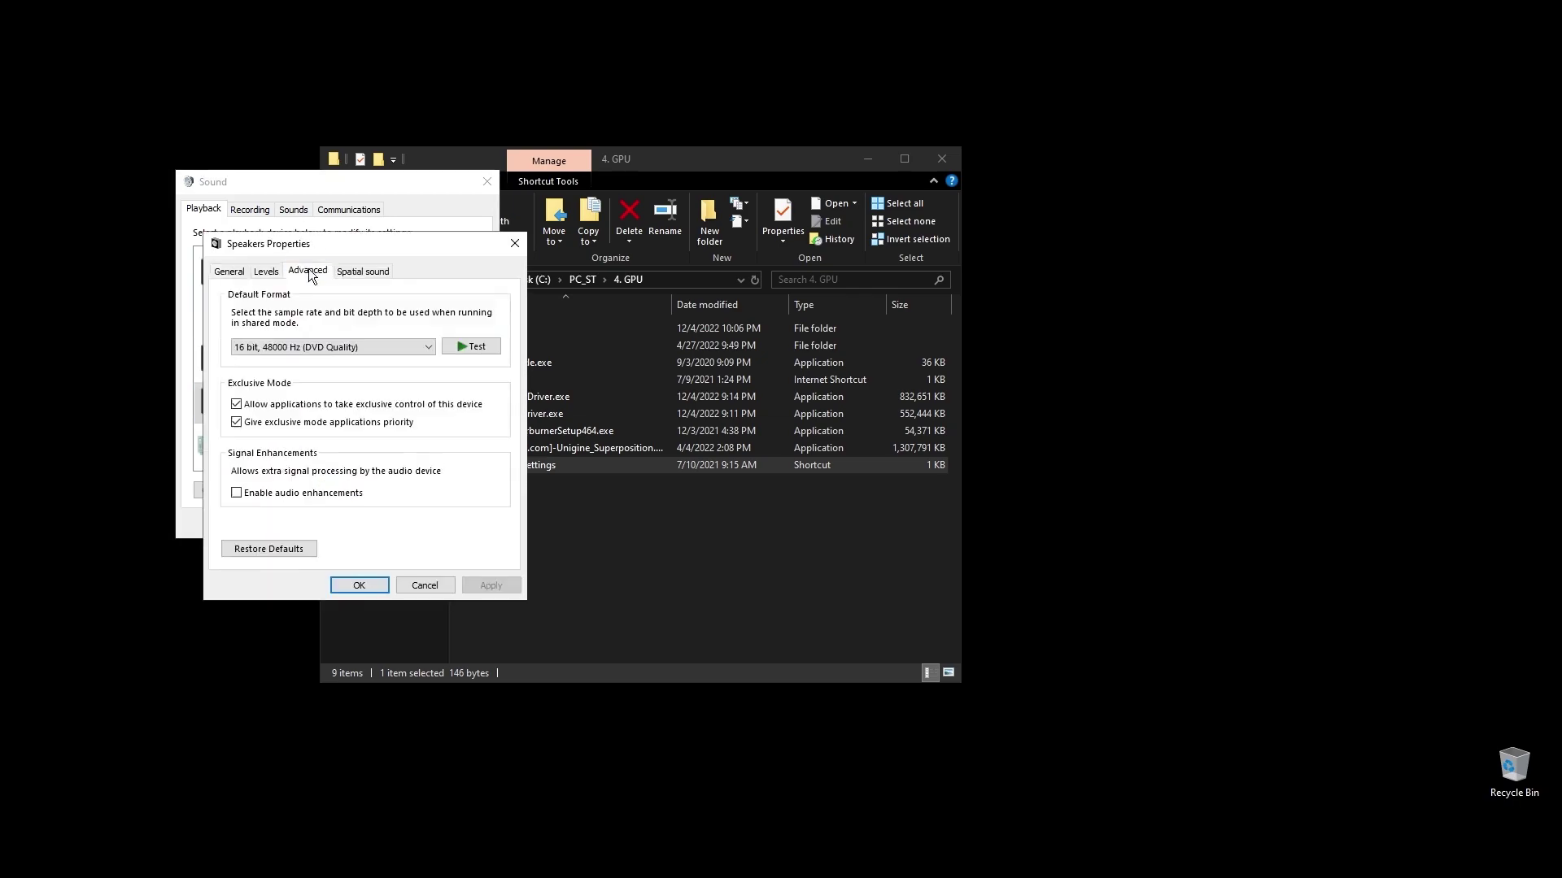
click(361, 348)
click(309, 368)
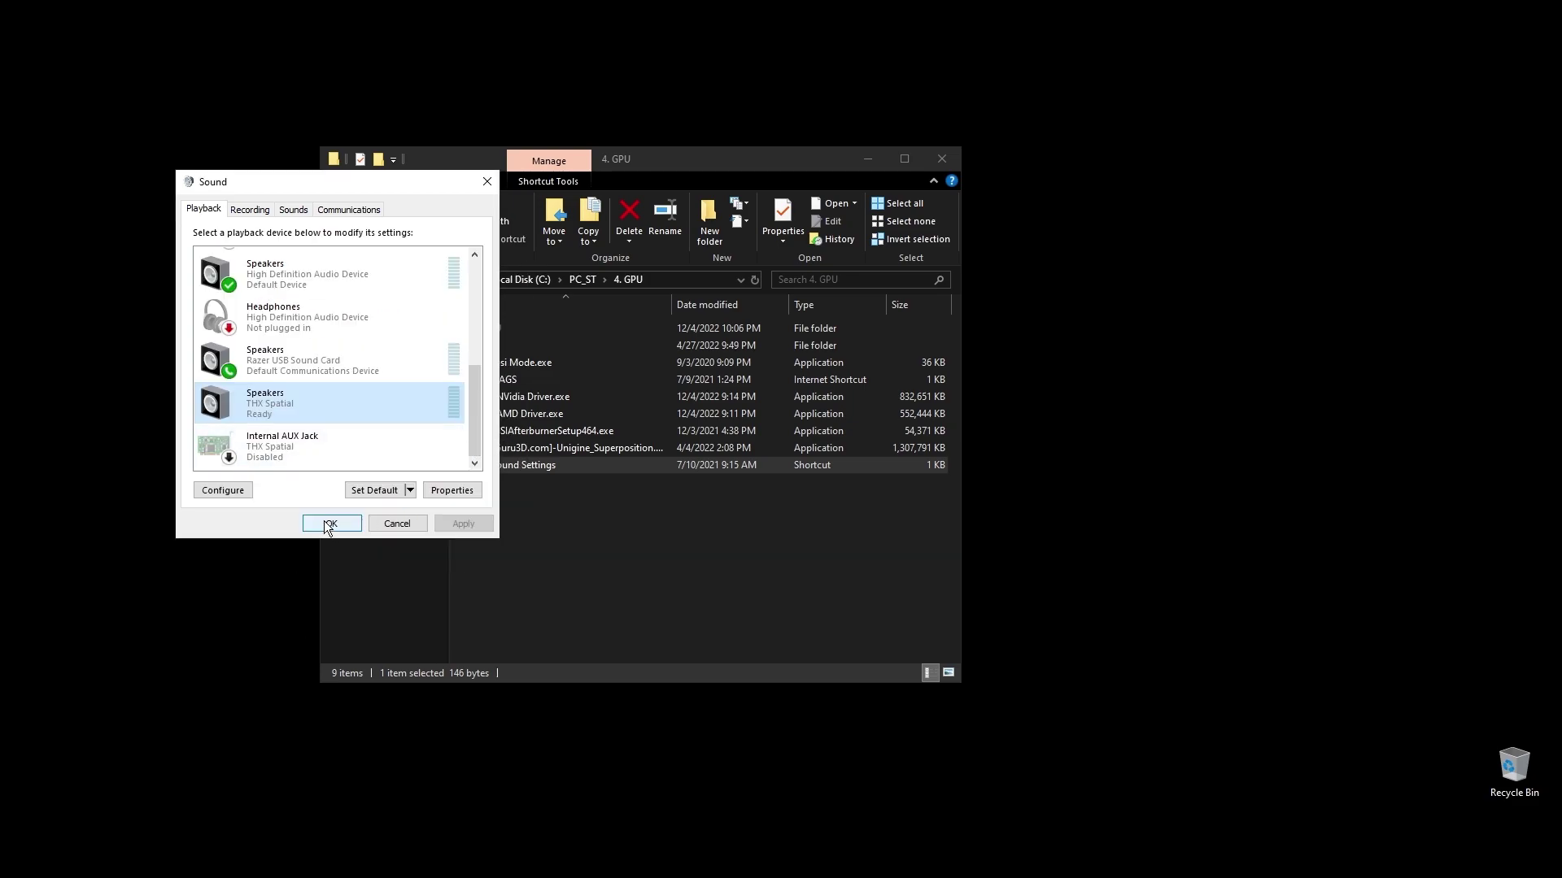
click(331, 523)
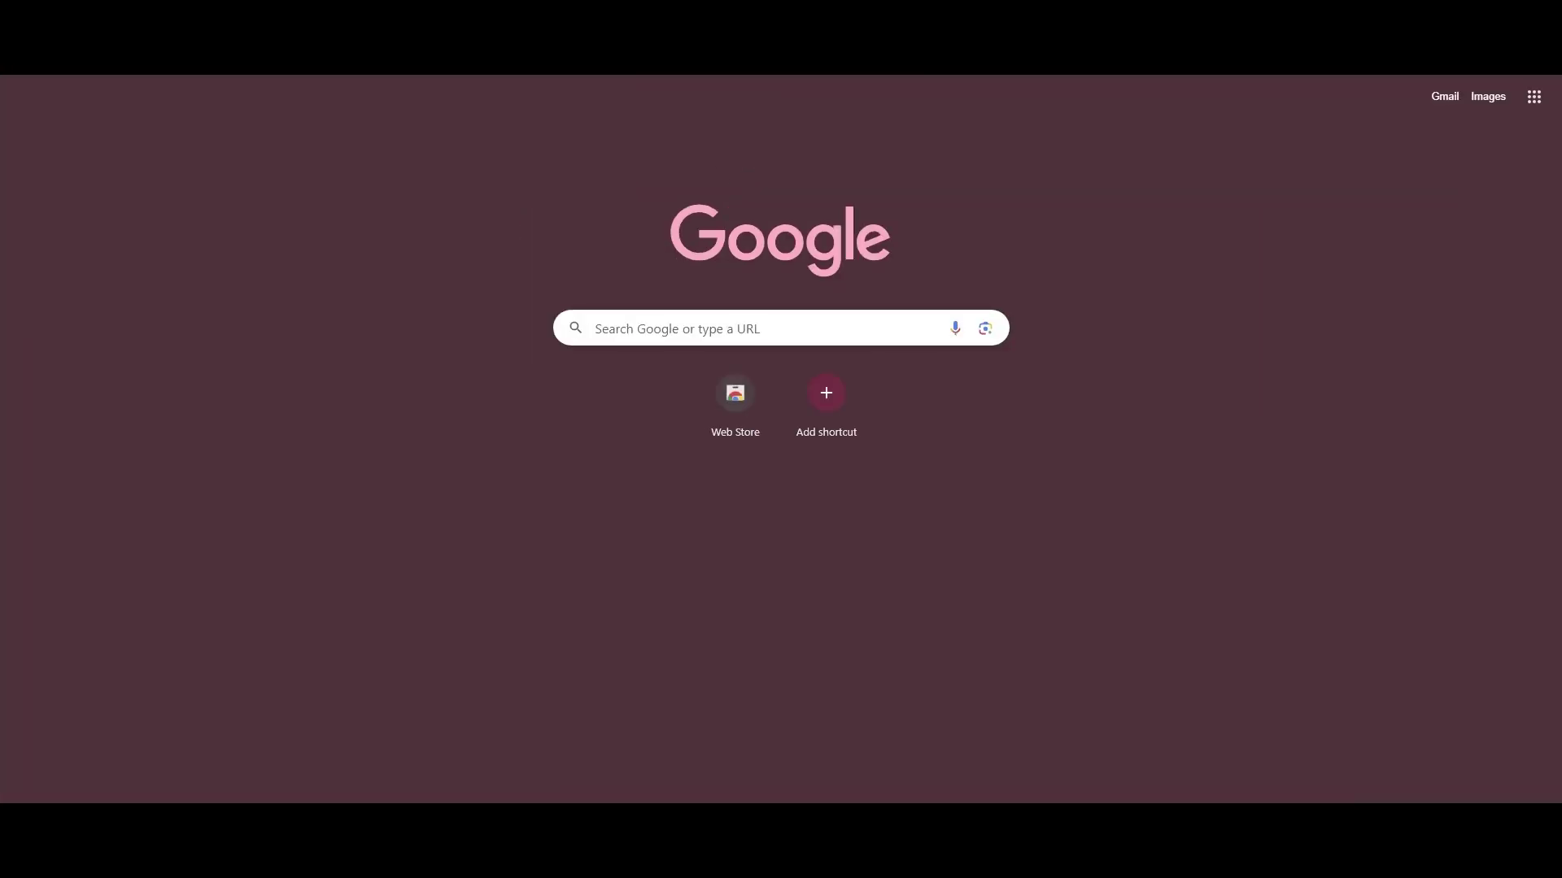
- Copy the motherboard's BaseBoard Product entry from System Information and search Google for it
text(system information)
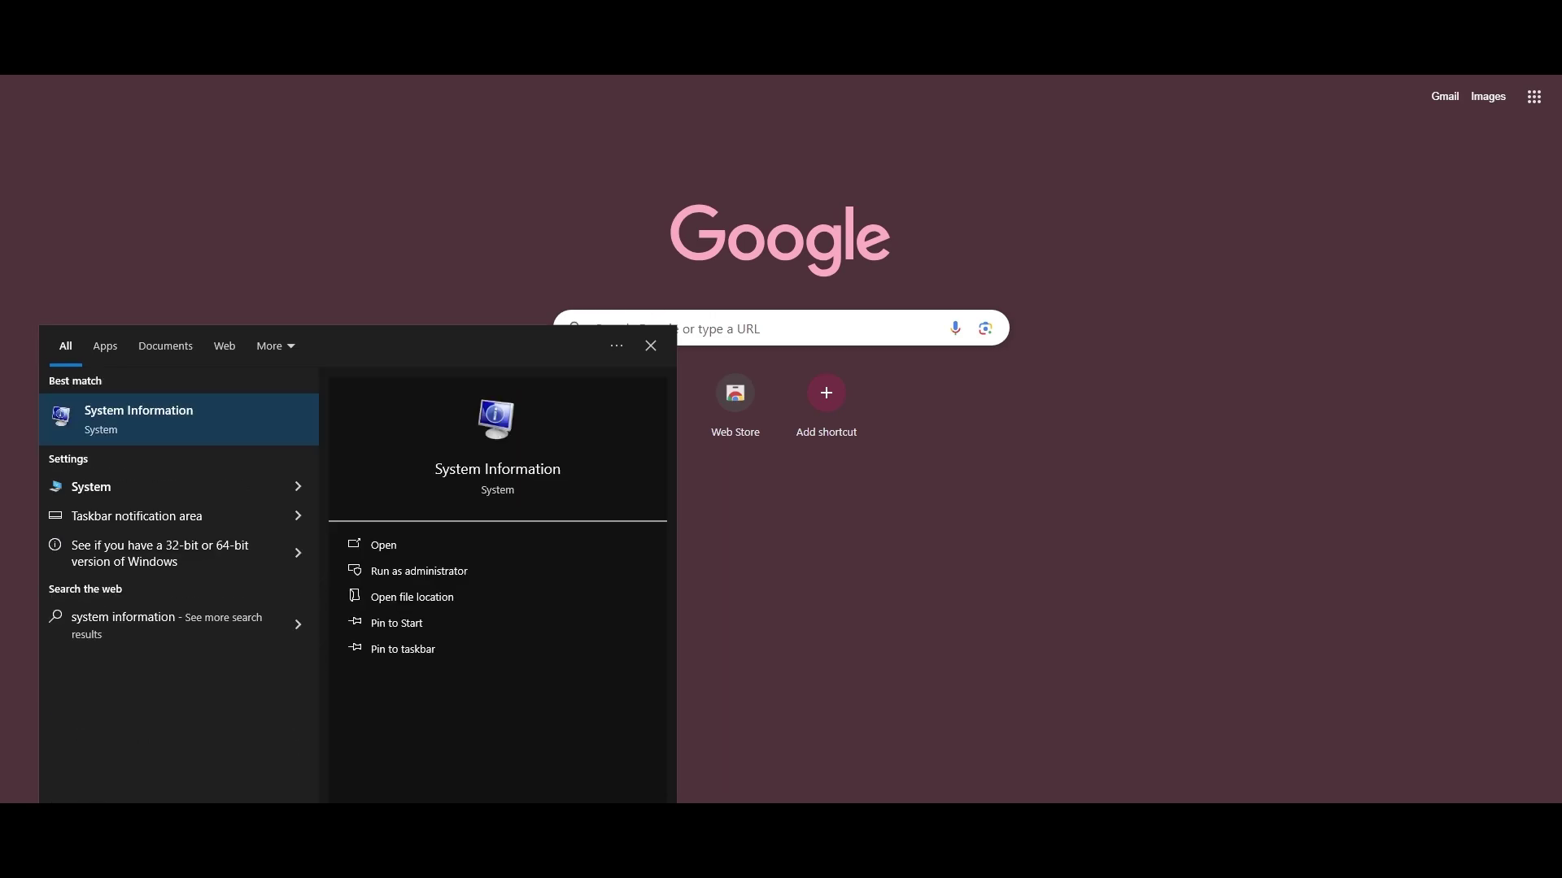
click(158, 419)
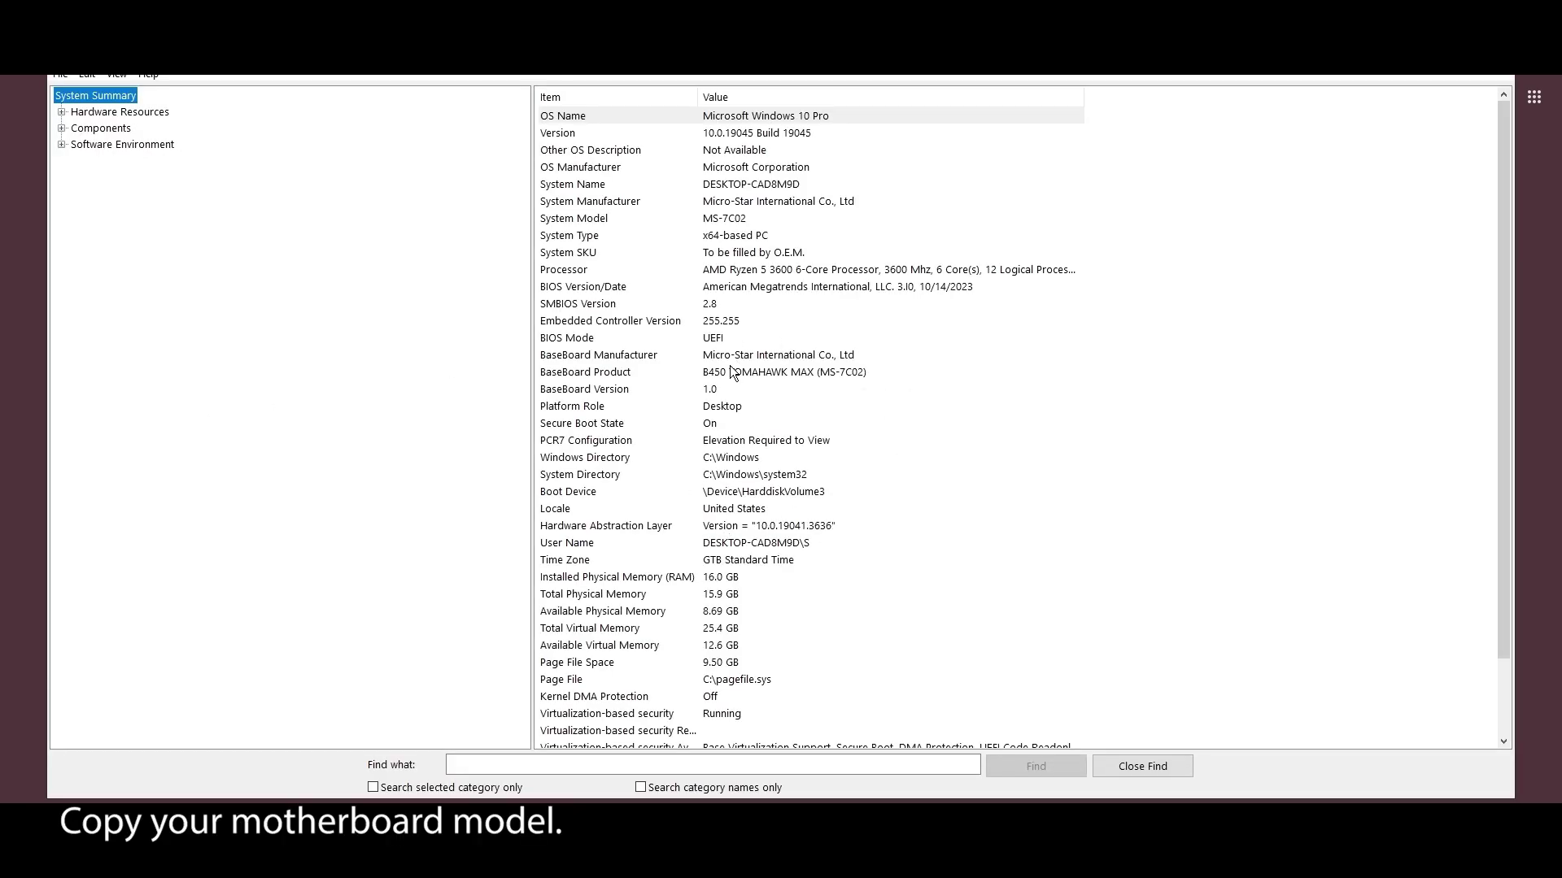
click(653, 375)
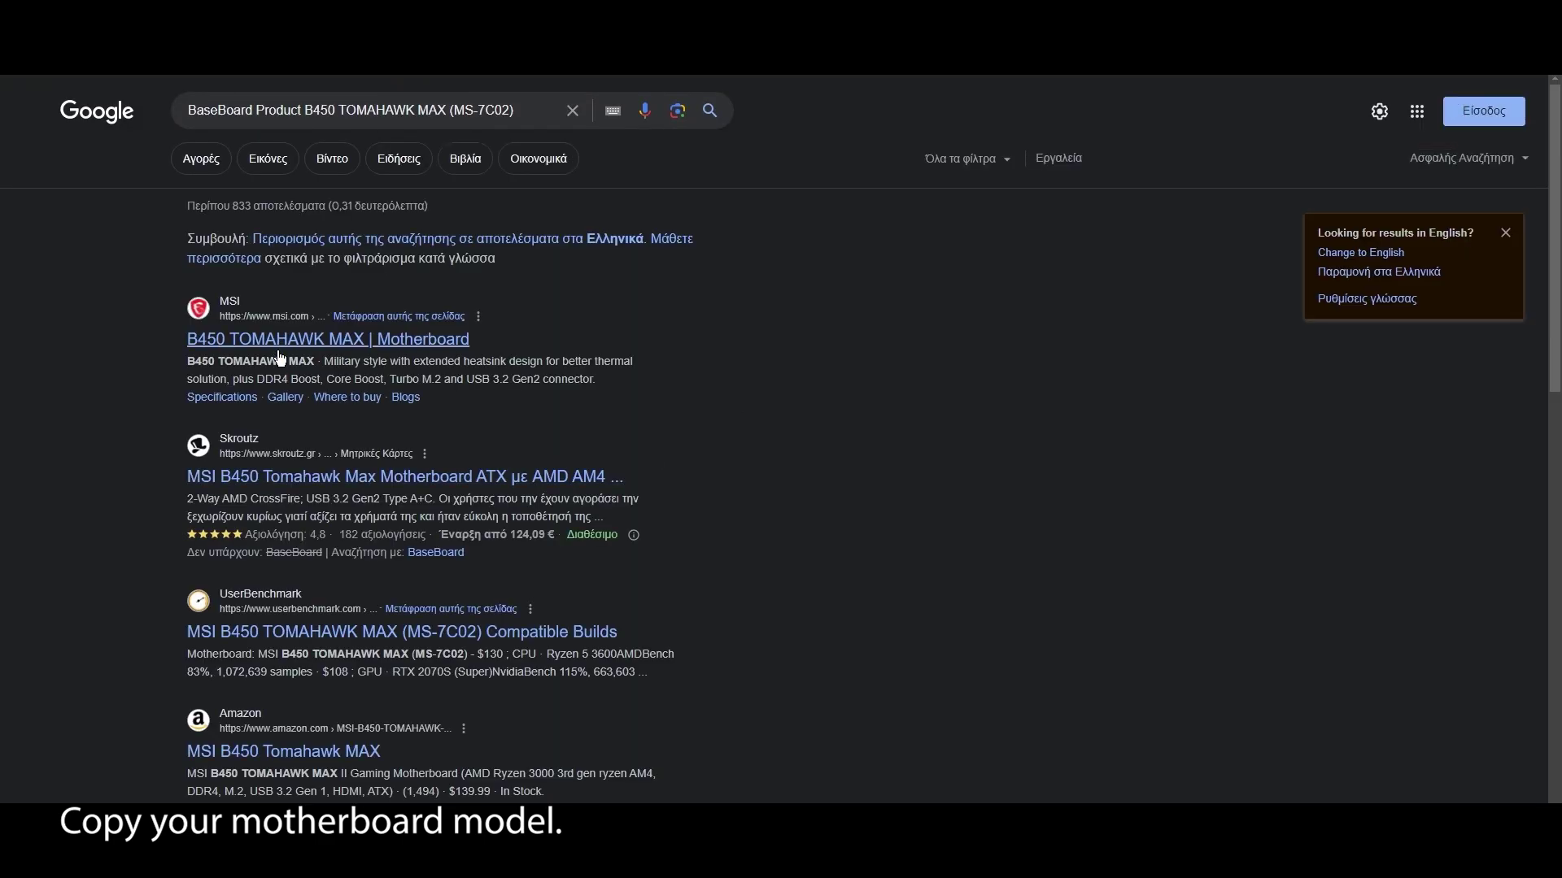
- Open the support page of MSI's B450 TOMAHAWK MAX and download AMI BIOS version 7C02v3I
click(224, 347)
click(1317, 118)
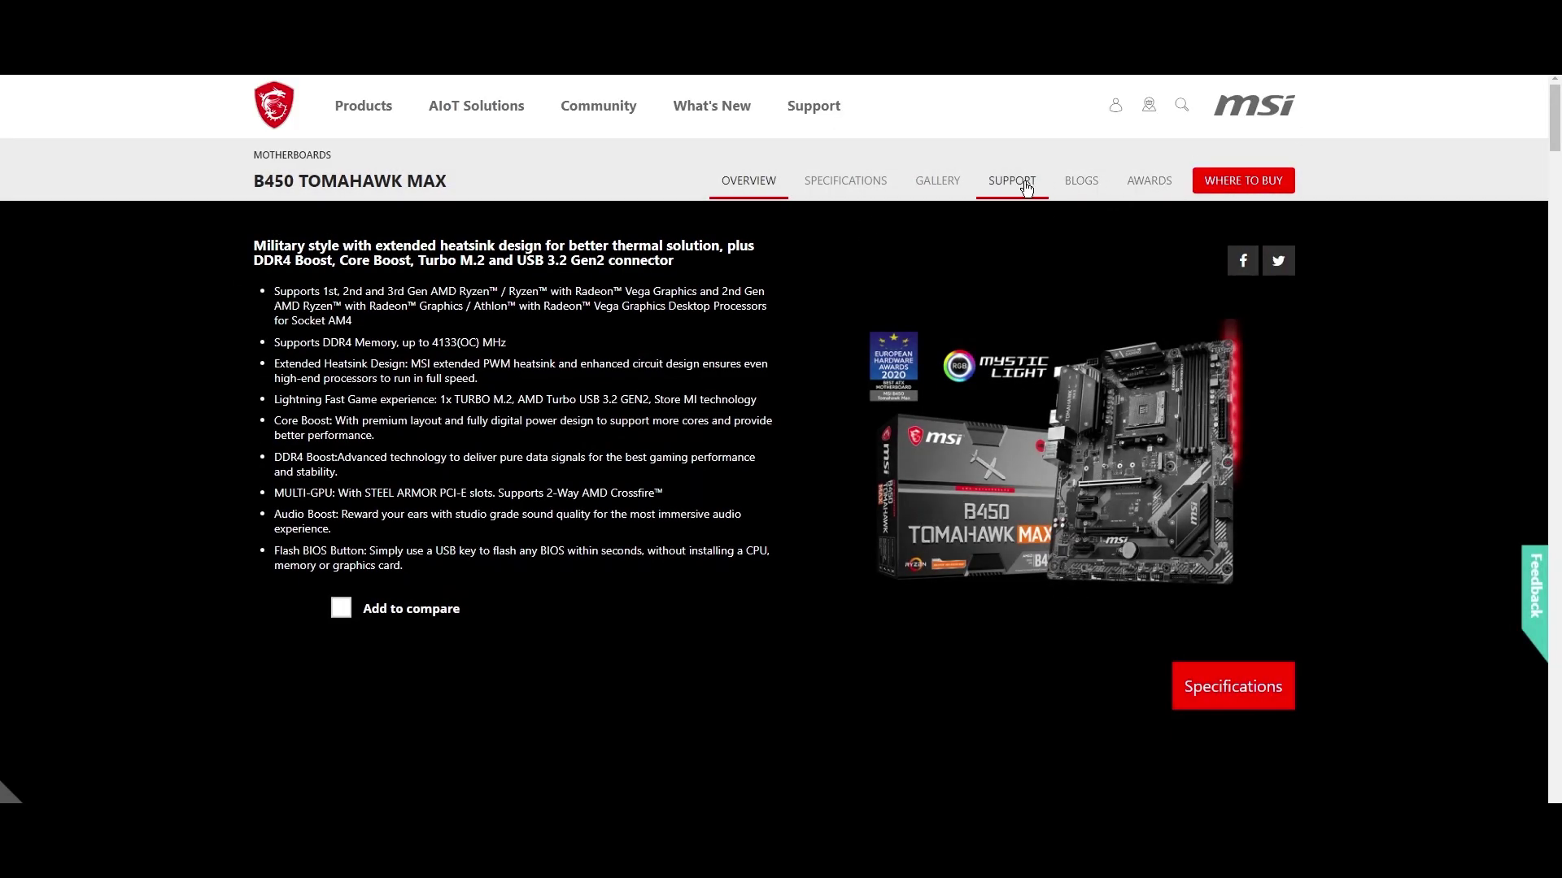
click(1011, 179)
scroll(485, 380, down, 3)
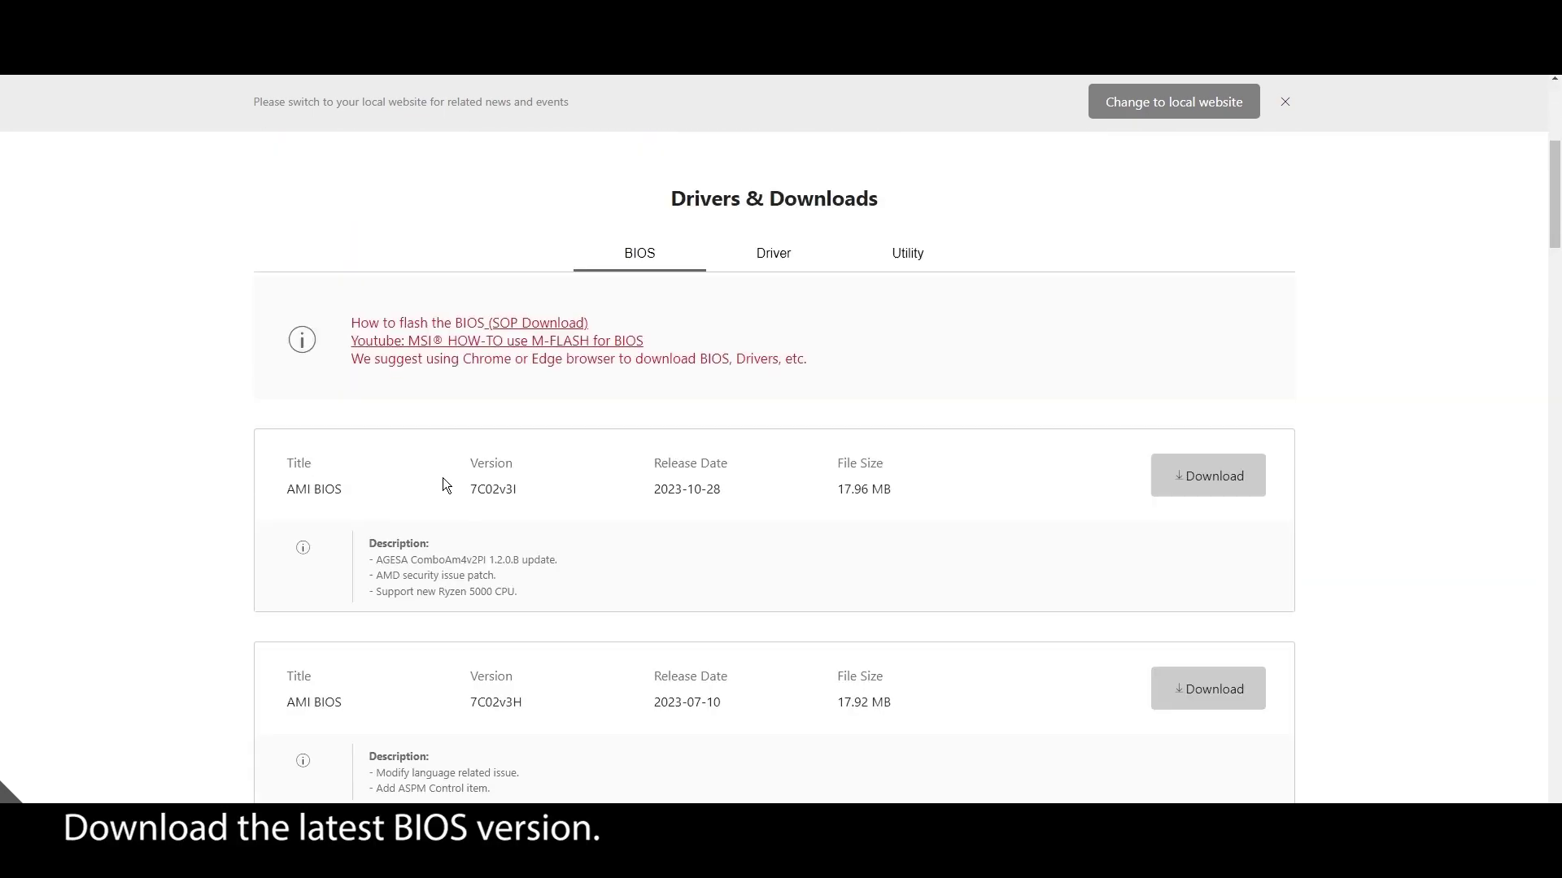
click(1185, 489)
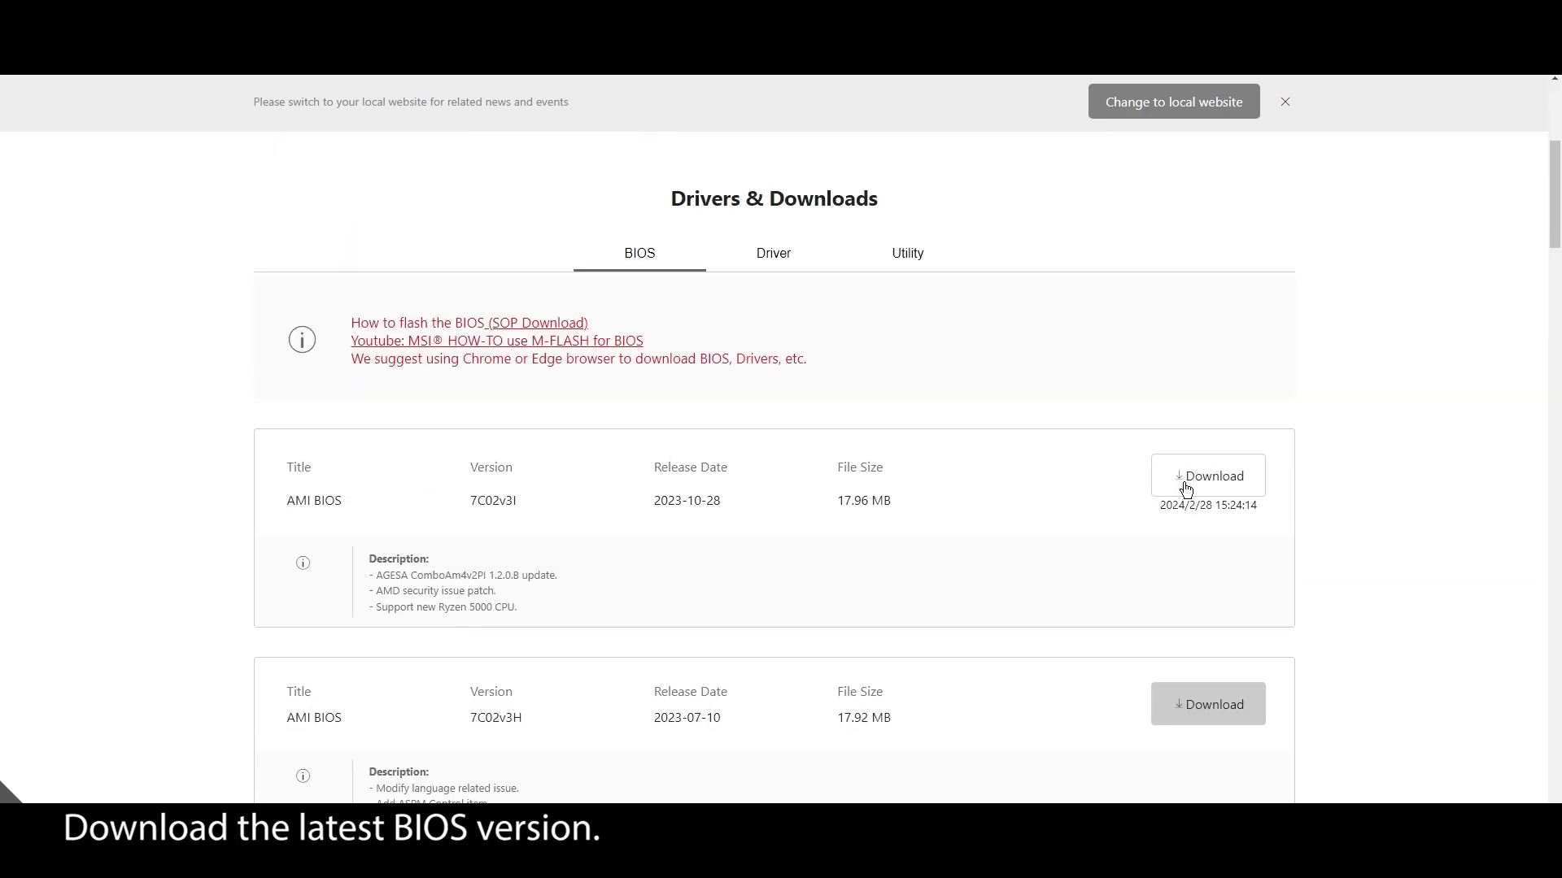